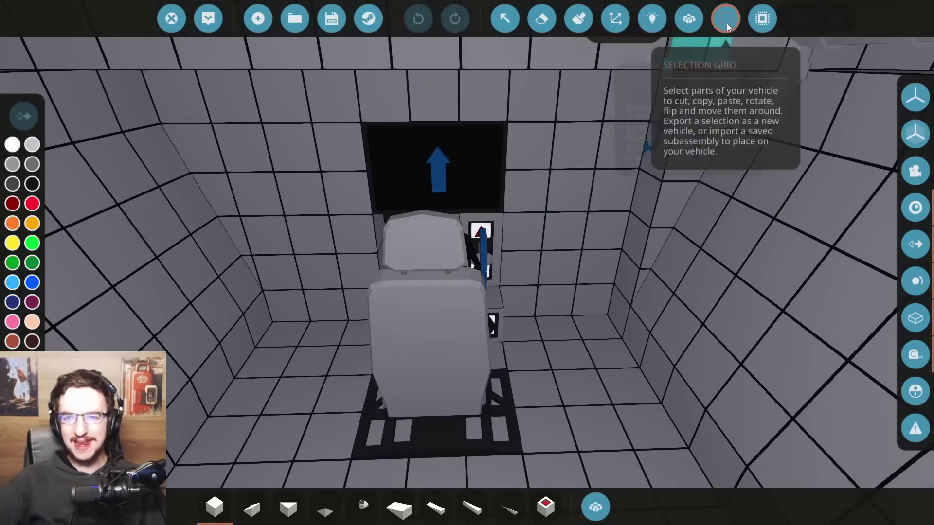
Cut and paste the seat-and-steering-wheel group and the black monitor into new cockpit positions
{"action": "left_click", "coordinate": [727, 24]}
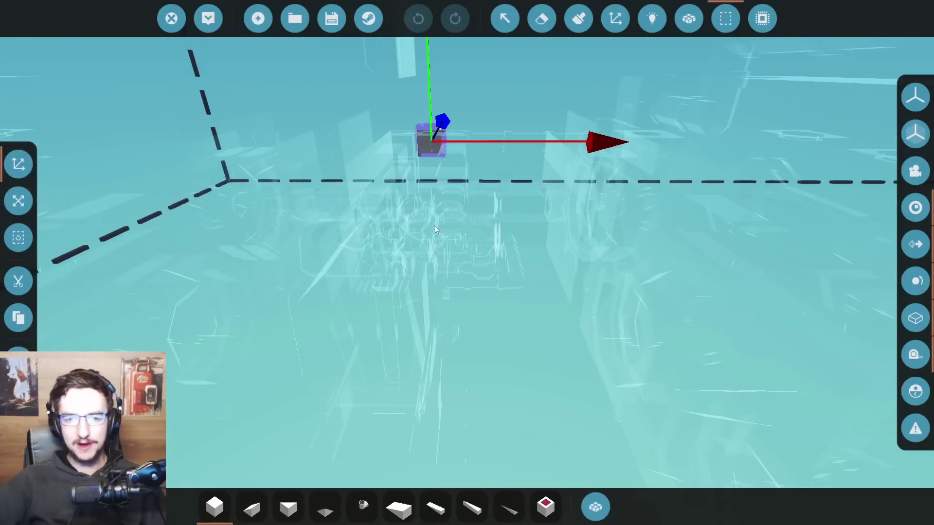
{"action": "left_click", "coordinate": [353, 377]}
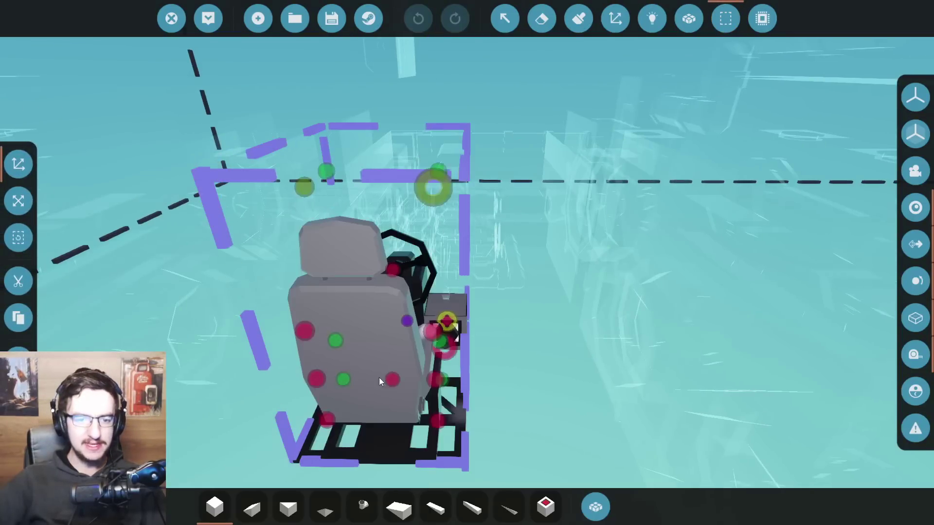
{"action": "left_click", "coordinate": [24, 288]}
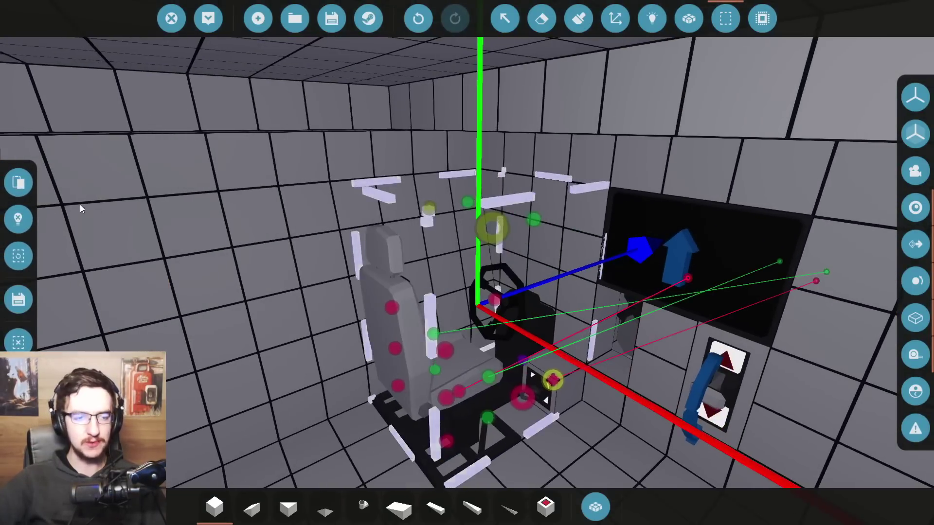
{"action": "left_click", "coordinate": [18, 182]}
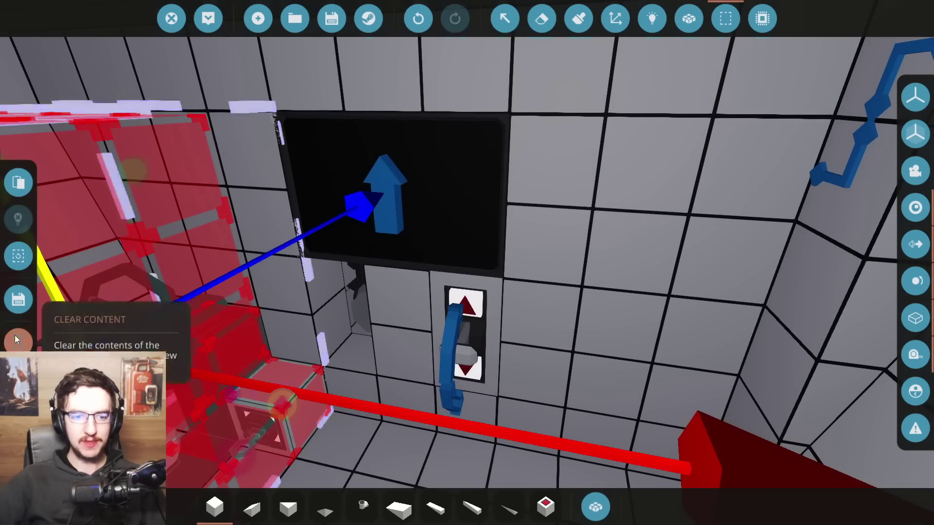
{"action": "left_click", "coordinate": [18, 255]}
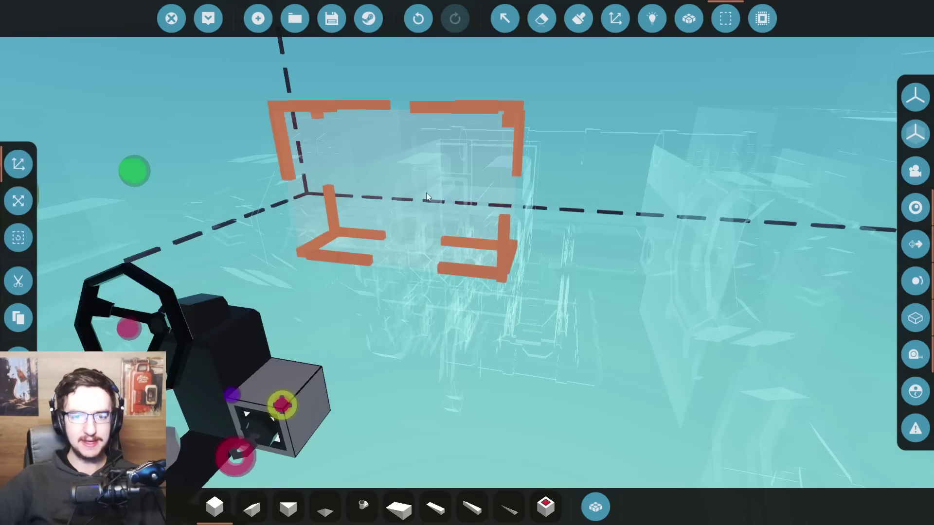
{"action": "left_click", "coordinate": [32, 287]}
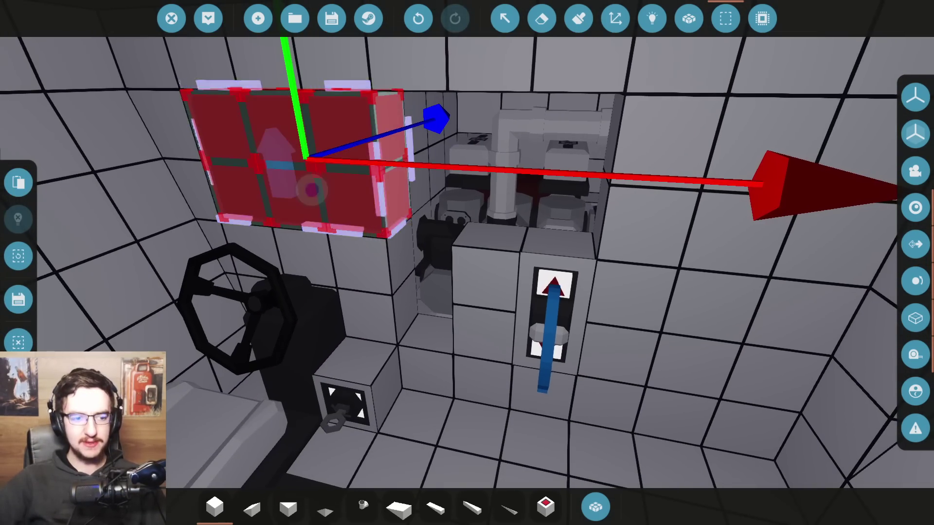
{"action": "left_click", "coordinate": [18, 255]}
Rotate the throttle lever upright, reposition it, and merge the moved parts into the vehicle
{"action": "left_click", "coordinate": [524, 398]}
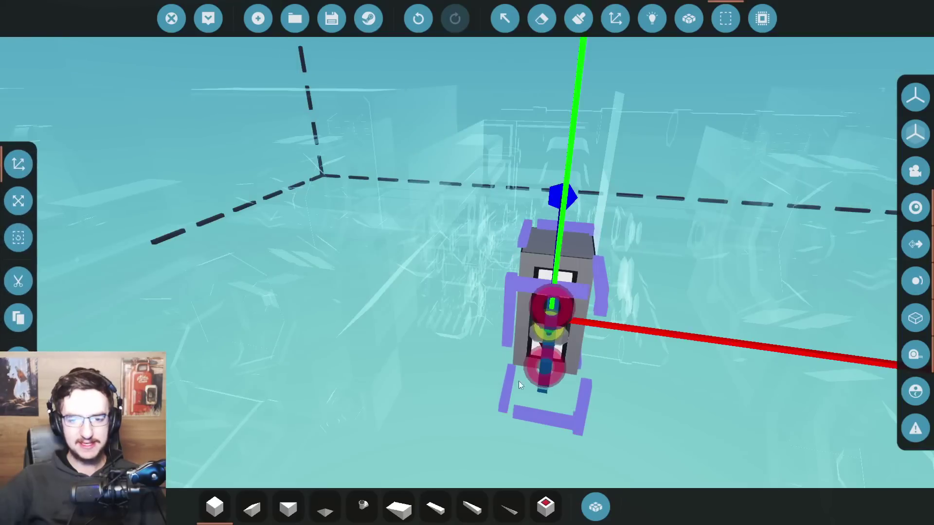
{"action": "left_click_drag", "start_coordinate": [35, 317], "coordinate": [447, 351]}
{"action": "left_click", "coordinate": [447, 354]}
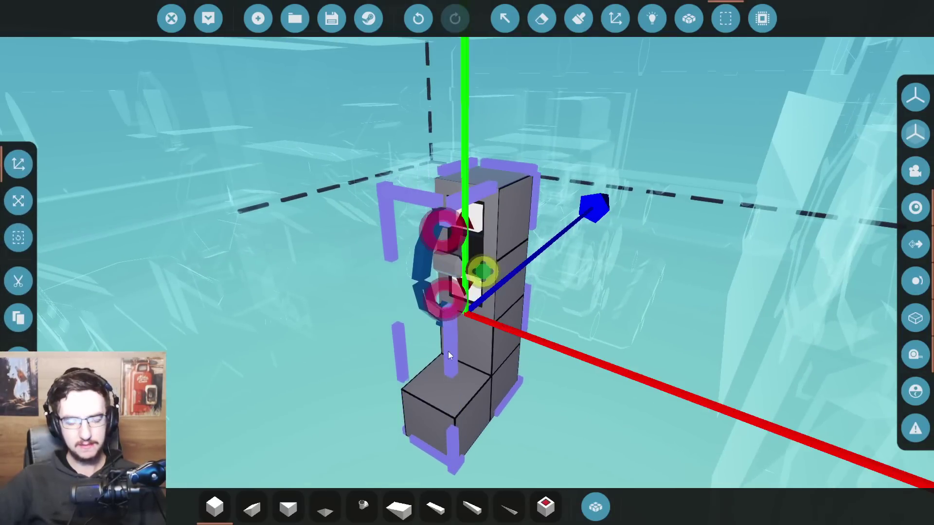
{"action": "key", "text": "Return"}
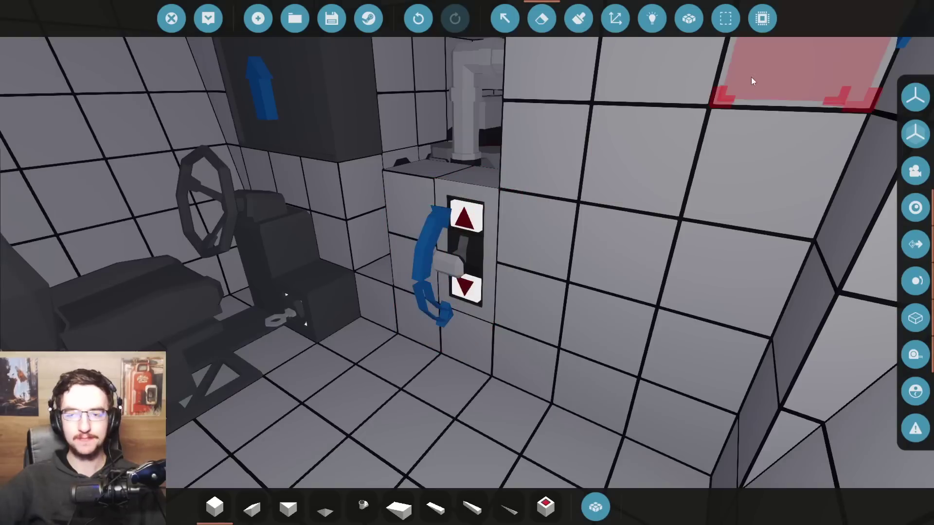
{"action": "left_click", "coordinate": [755, 68]}
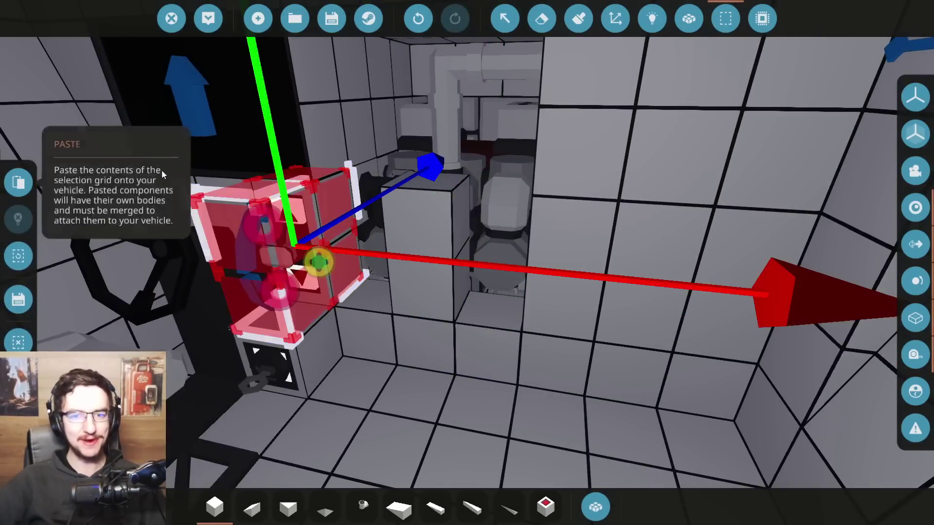
{"action": "left_click", "coordinate": [688, 19]}
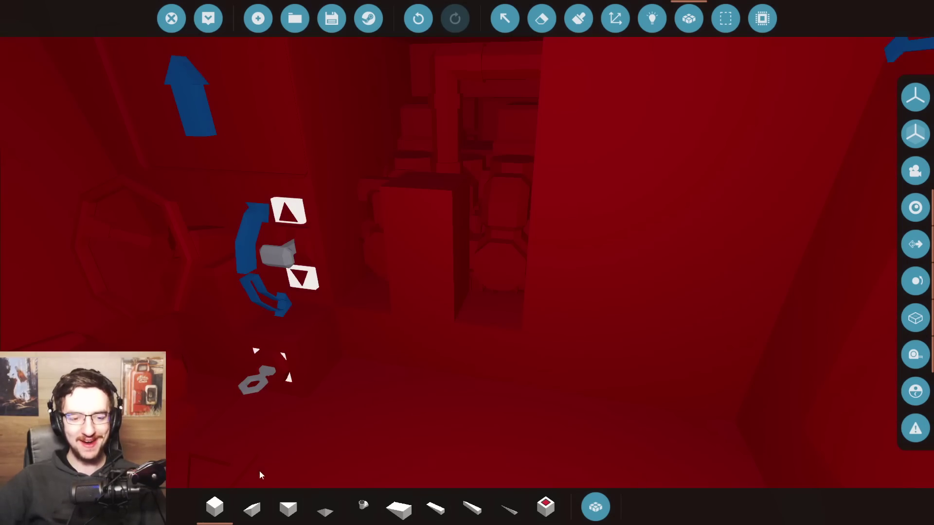
{"action": "left_click", "coordinate": [215, 507]}
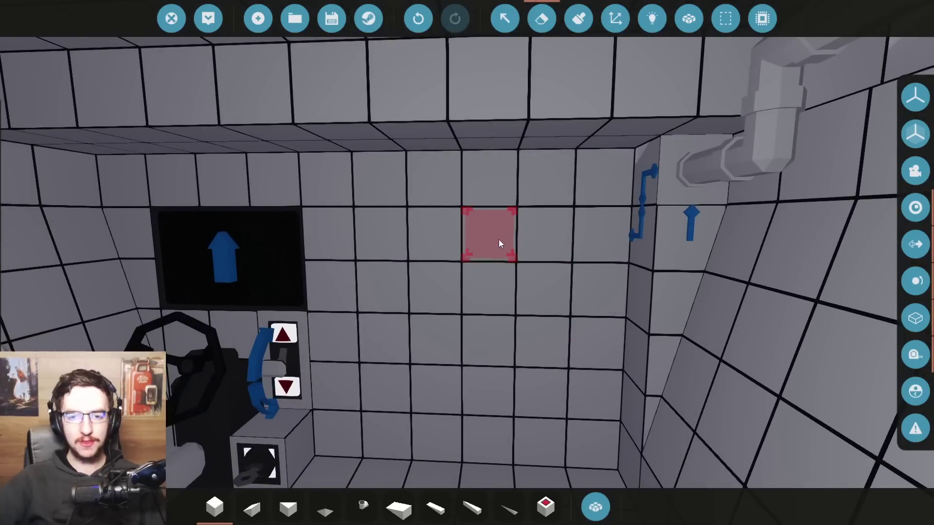
Remove wall blocks to open the cockpit, then search 'seat' and pick the Compact Pilot Seat beside the driver
{"action": "left_click_drag", "start_coordinate": [498, 239], "coordinate": [585, 316]}
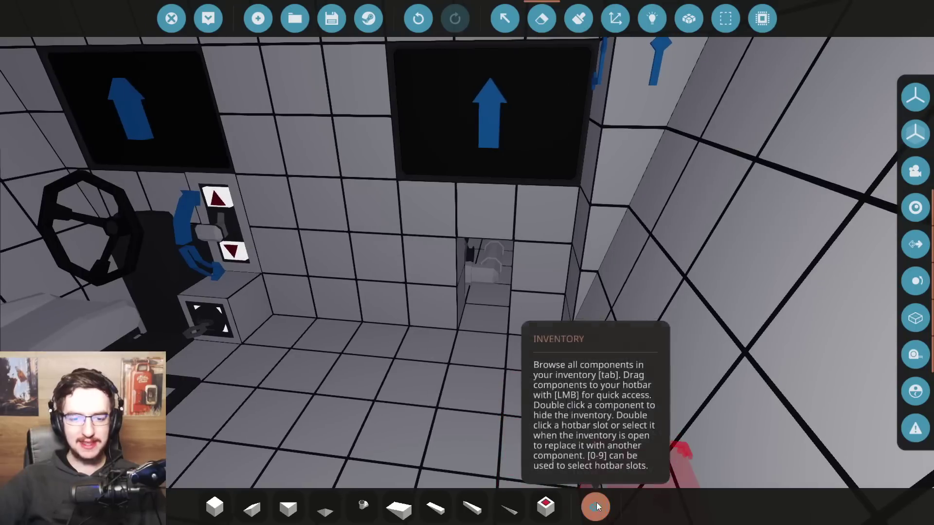
{"action": "left_click", "coordinate": [591, 503]}
{"action": "type", "text": "seat"}
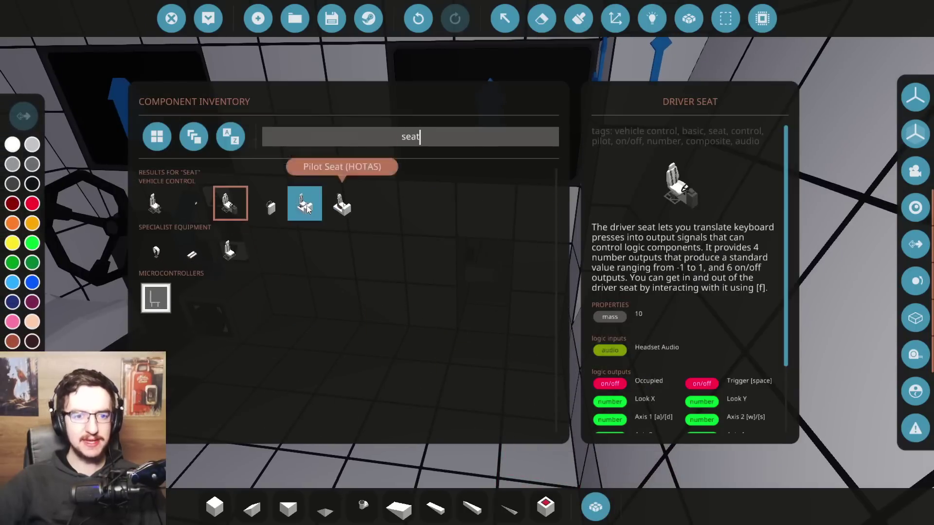
{"action": "left_click", "coordinate": [155, 206]}
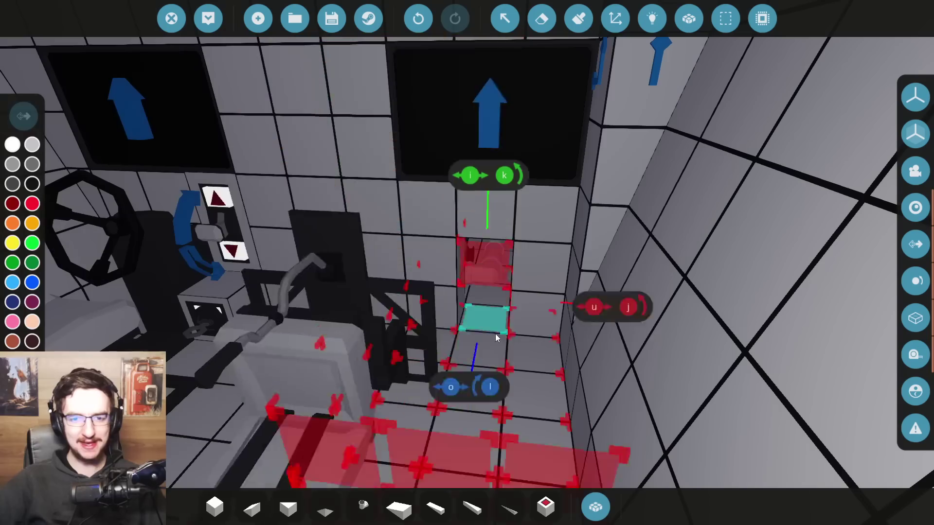
{"action": "key", "text": "w"}
{"action": "key", "text": "w"}
{"action": "key", "text": "s"}
{"action": "key", "text": "a"}
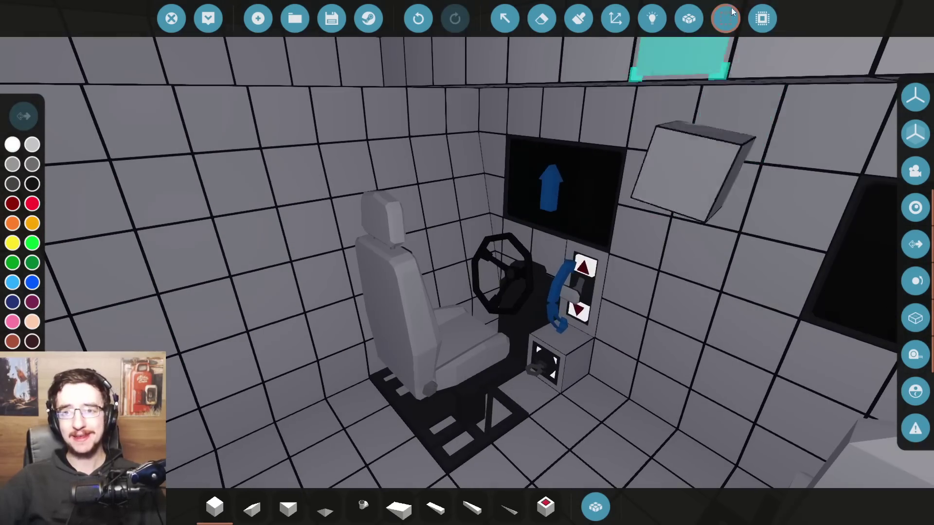
Cut the small control box, paste it beside the driver's seat, merge it and clear the selection
{"action": "left_click", "coordinate": [725, 18]}
{"action": "scroll", "coordinate": [535, 363], "scroll_direction": "up", "scroll_amount": 3}
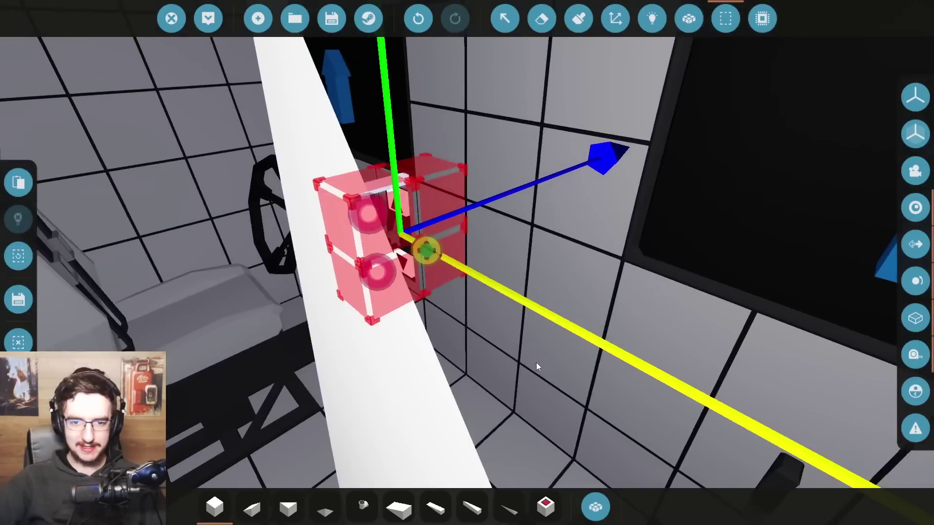
{"action": "key", "text": "a"}
{"action": "left_click", "coordinate": [762, 18]}
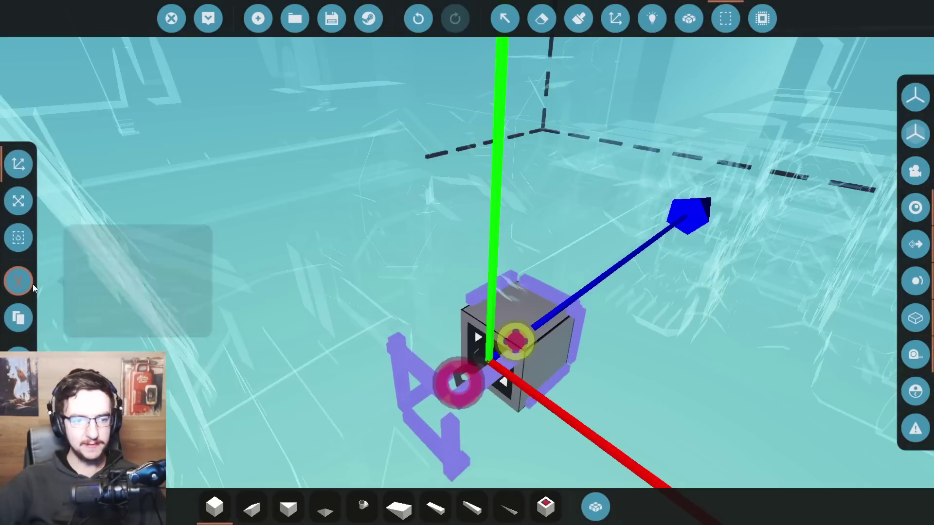
{"action": "left_click", "coordinate": [32, 286]}
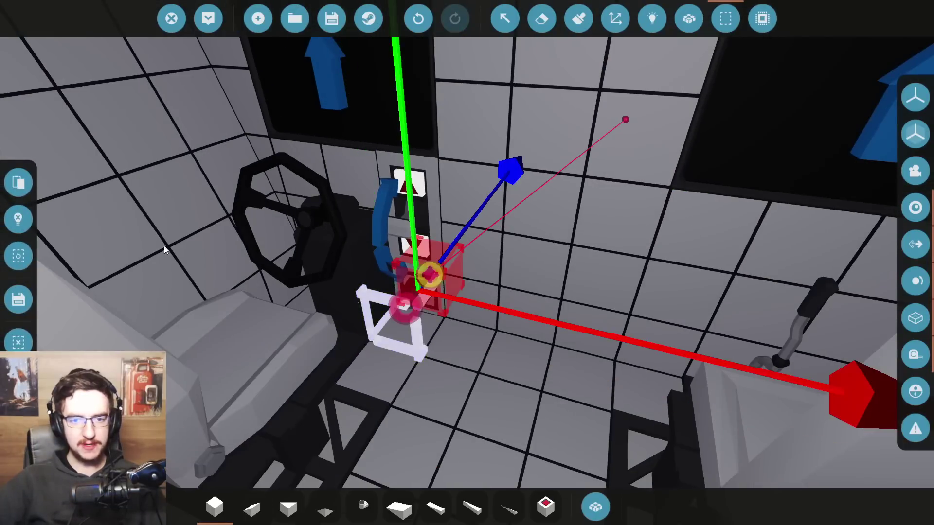
{"action": "left_click", "coordinate": [726, 16]}
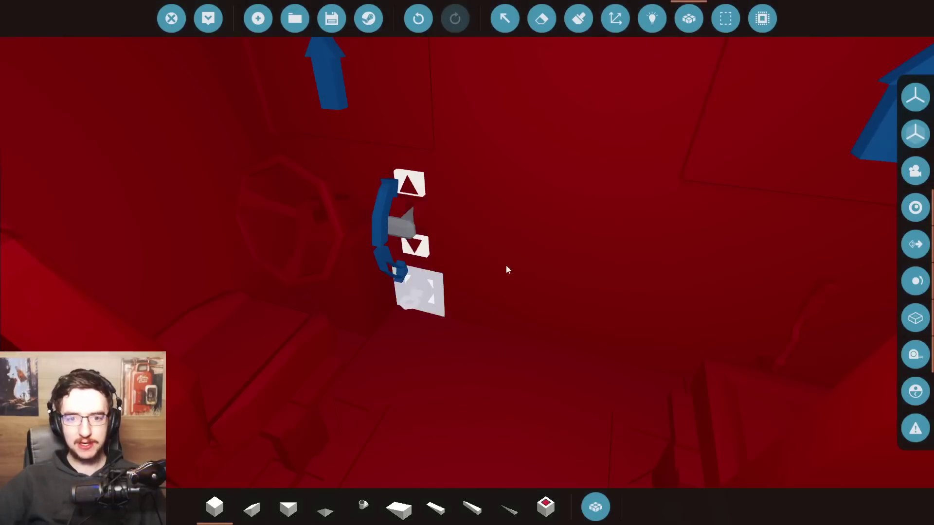
{"action": "left_click", "coordinate": [726, 19]}
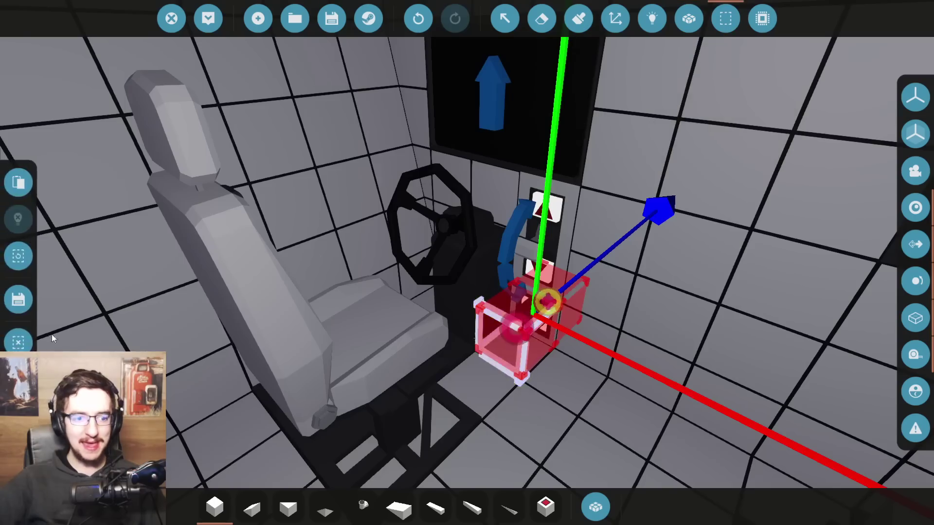
{"action": "left_click", "coordinate": [33, 344]}
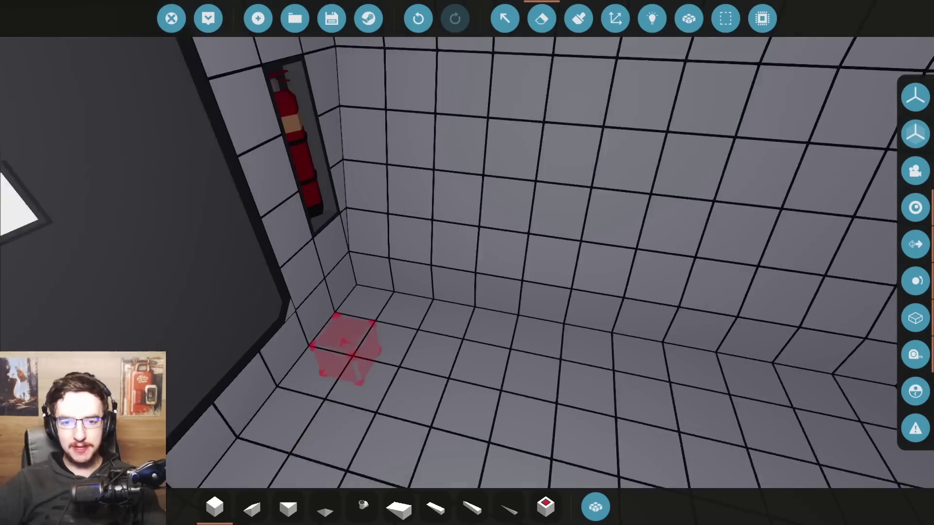
Undo an 11-block column, enable mirroring across the red plane and lay a 10-block row along the wall
{"action": "mouse_move", "coordinate": [343, 341]}
{"action": "left_mouse_down"}
{"action": "mouse_move", "coordinate": [319, 333]}
{"action": "mouse_move", "coordinate": [440, 353]}
{"action": "left_mouse_up"}
{"action": "key", "text": "ctrl+z"}
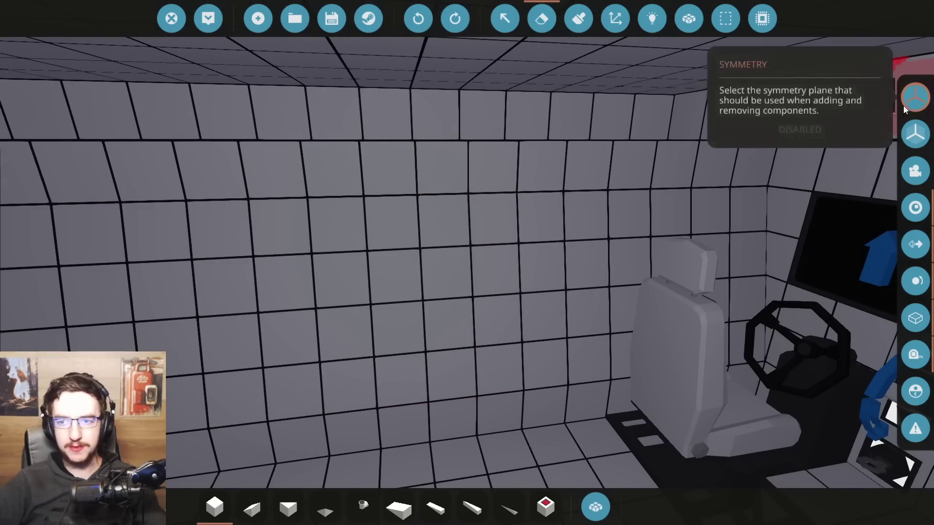
{"action": "left_click", "coordinate": [914, 96]}
{"action": "left_click", "coordinate": [759, 97]}
{"action": "mouse_move", "coordinate": [473, 210]}
{"action": "left_mouse_down"}
{"action": "mouse_move", "coordinate": [317, 242]}
{"action": "mouse_move", "coordinate": [511, 247]}
{"action": "left_mouse_up"}
{"action": "left_click_drag", "start_coordinate": [599, 256], "coordinate": [612, 253]}
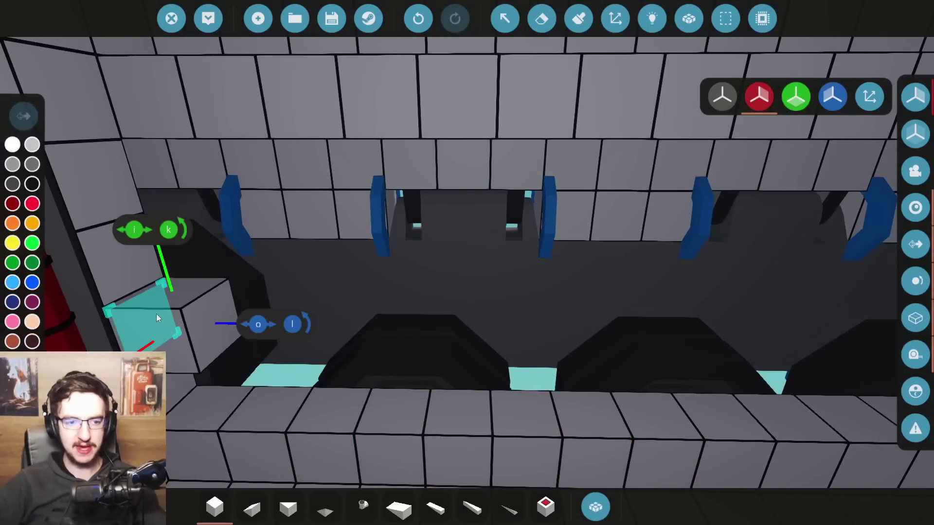
{"action": "key", "text": "d"}
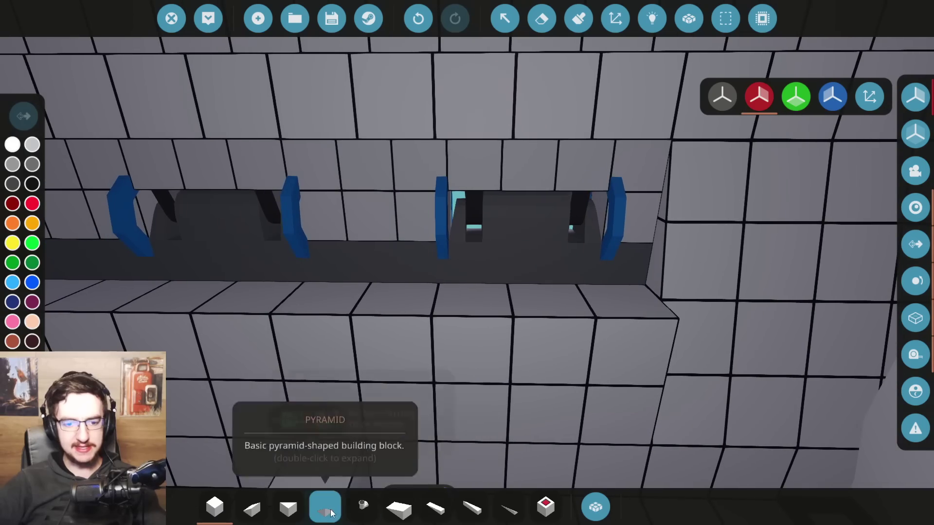
Place wedge blocks along the base of the cockpit wall to form a low sloped ledge
{"action": "left_click", "coordinate": [399, 508]}
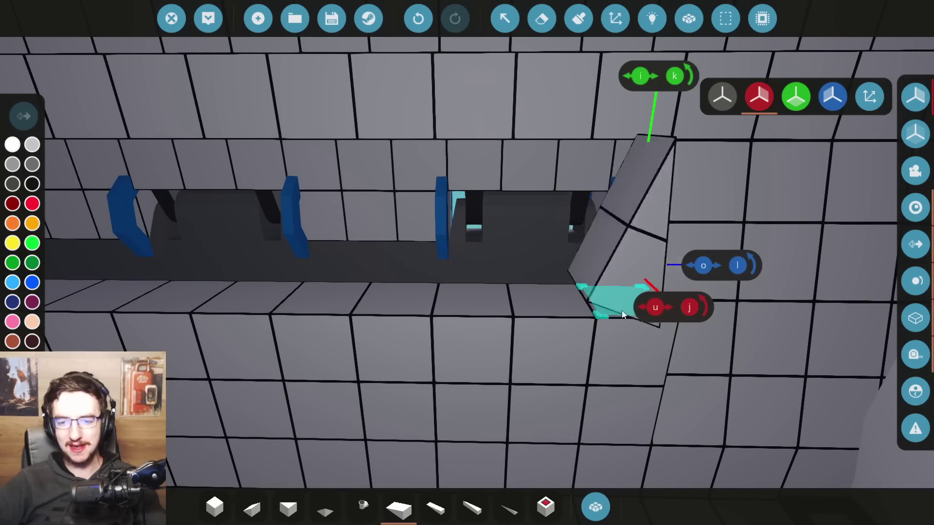
{"action": "key", "text": "q"}
{"action": "key", "text": "a"}
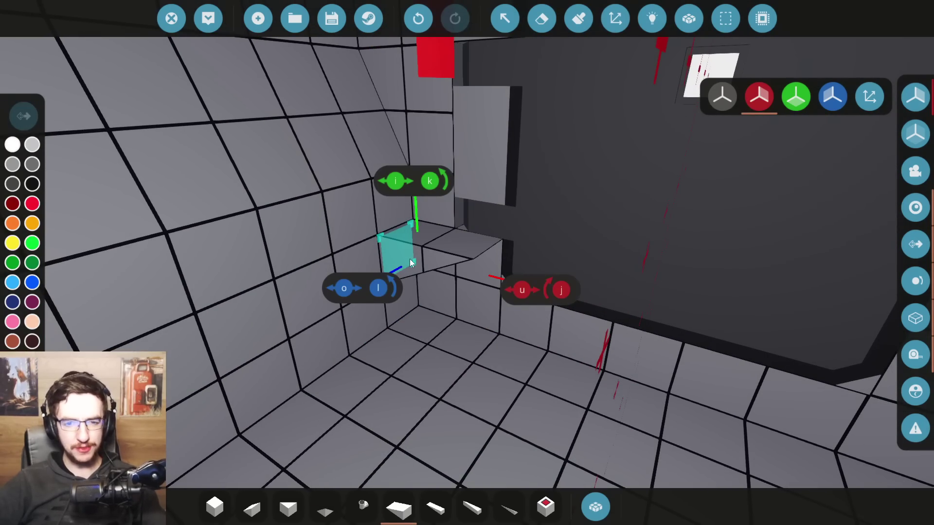
{"action": "key", "text": "q"}
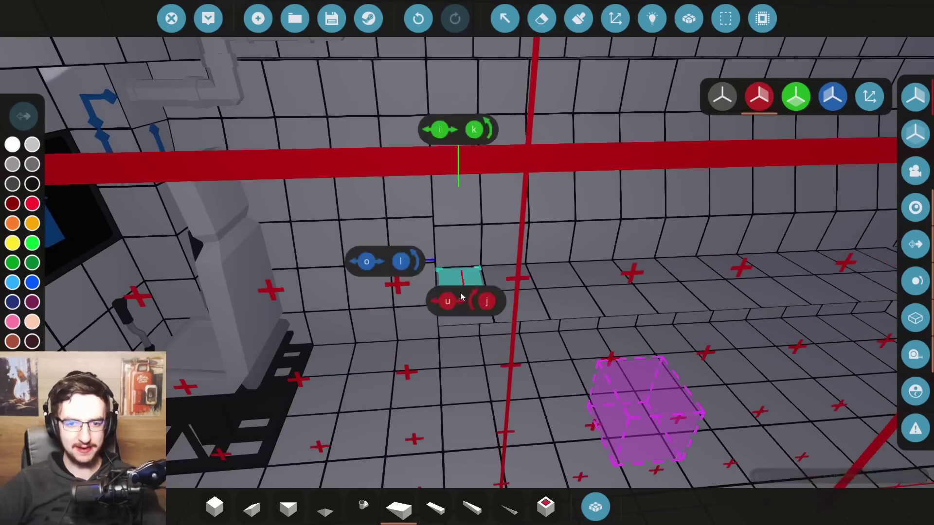
{"action": "key", "text": "q"}
{"action": "key", "text": "q"}
{"action": "key", "text": "q"}
{"action": "left_click", "coordinate": [251, 509]}
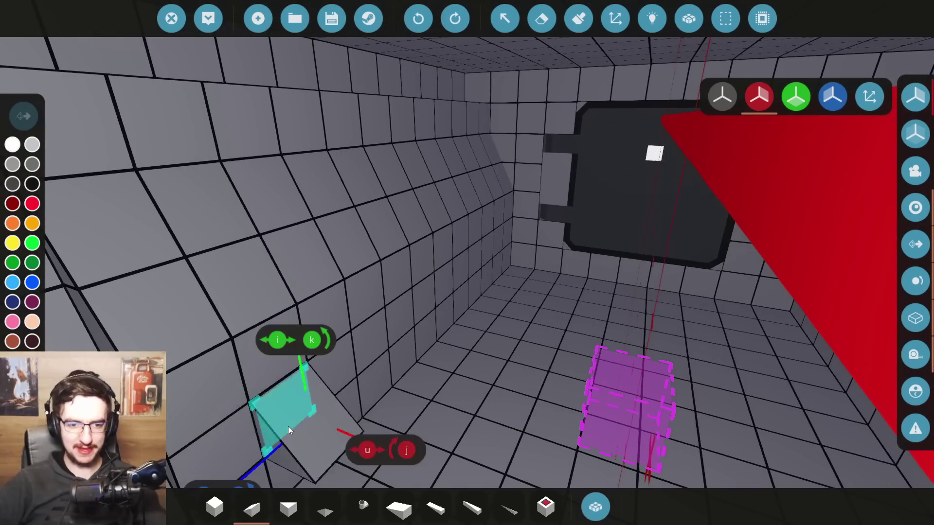
{"action": "key", "text": "q"}
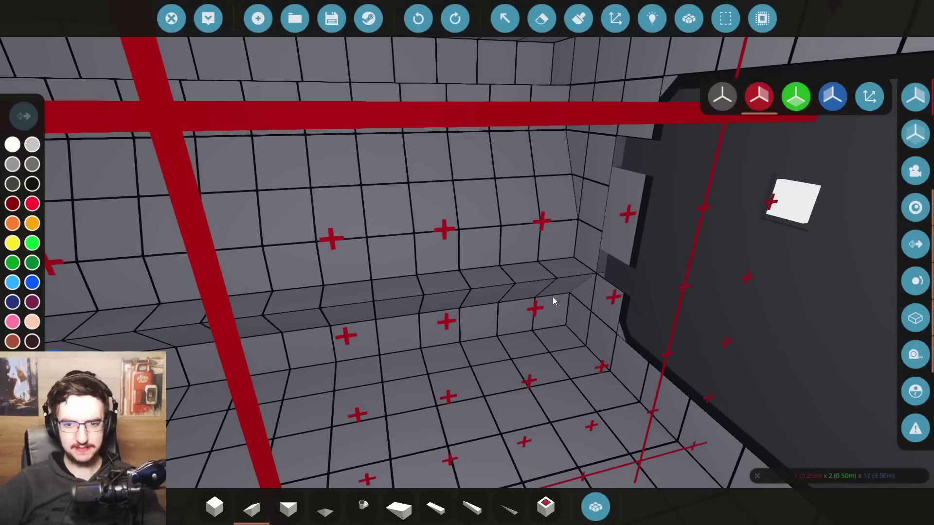
{"action": "key", "text": "q"}
Search 'se', pick the bench seat and place a row of seats along the side wall, nudging them into line
{"action": "left_click", "coordinate": [595, 506]}
{"action": "type", "text": "seat"}
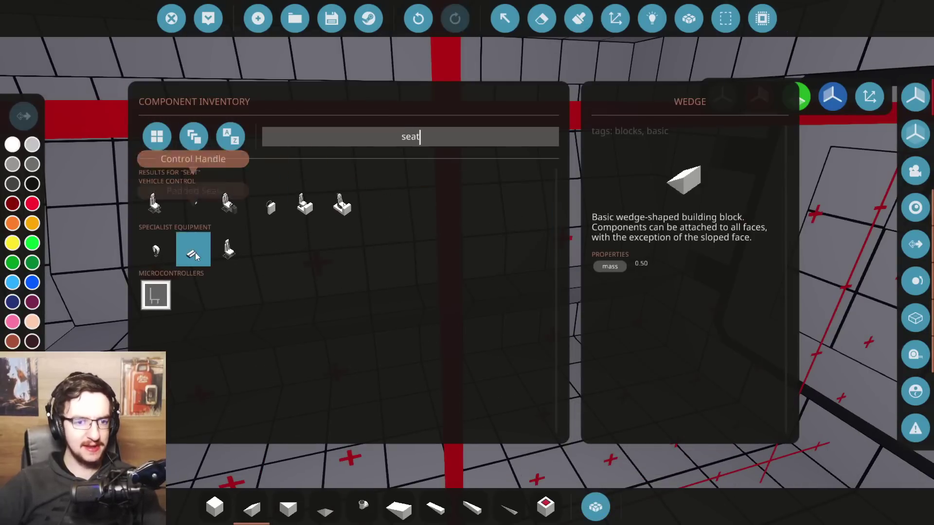
{"action": "left_click", "coordinate": [195, 253]}
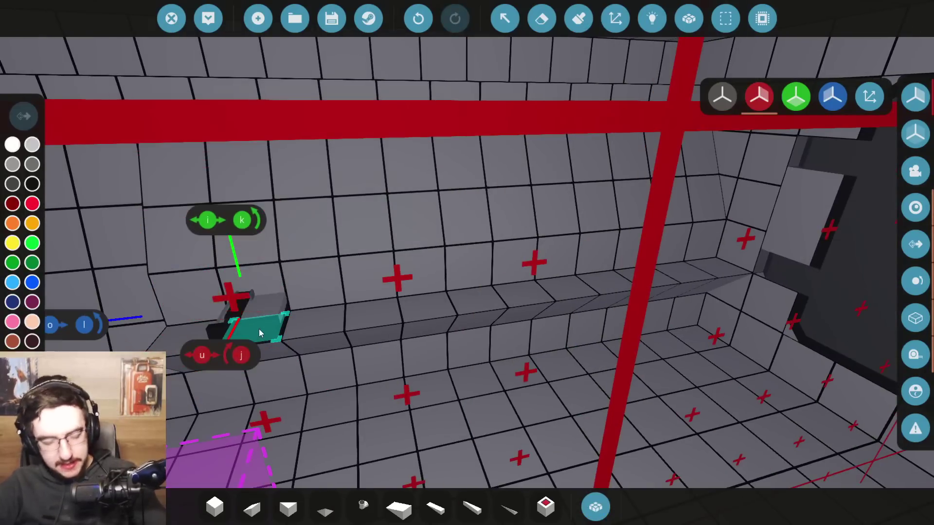
{"action": "key", "text": "f"}
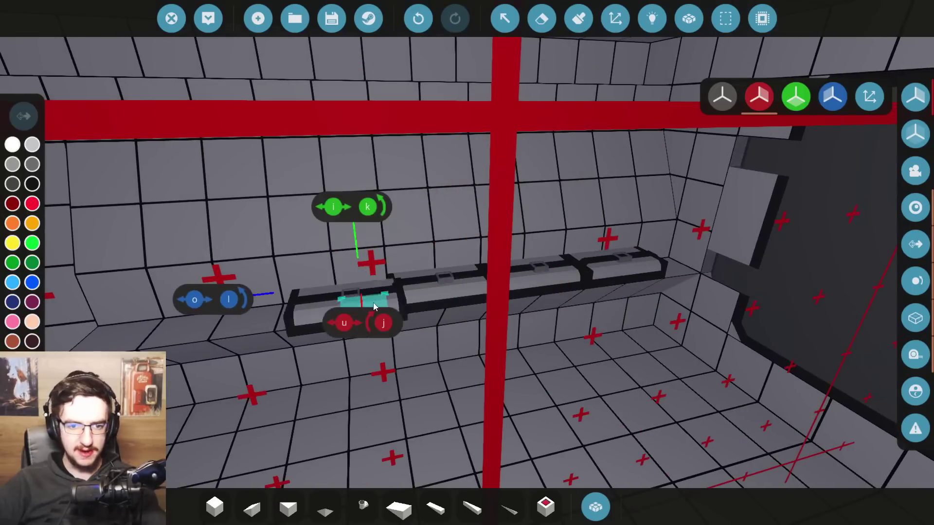
{"action": "left_click_drag", "start_coordinate": [374, 307], "coordinate": [252, 318]}
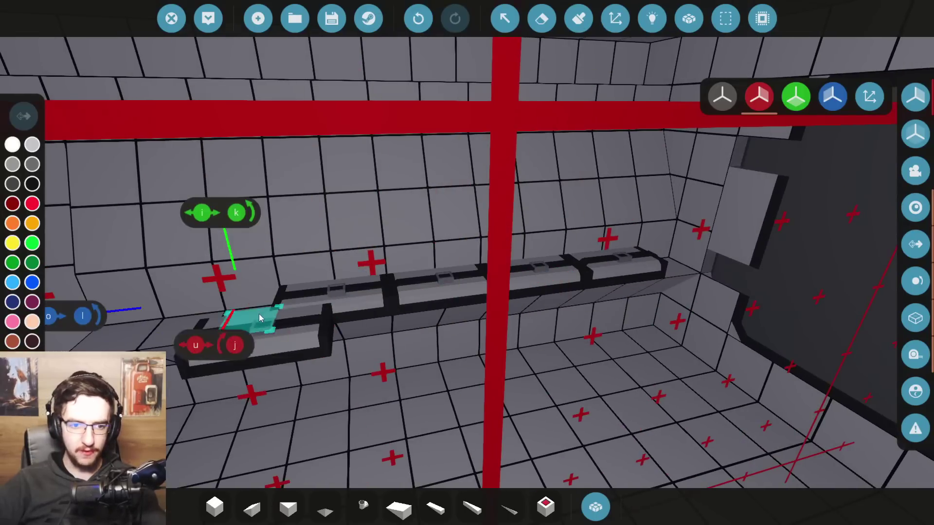
{"action": "key", "text": "f"}
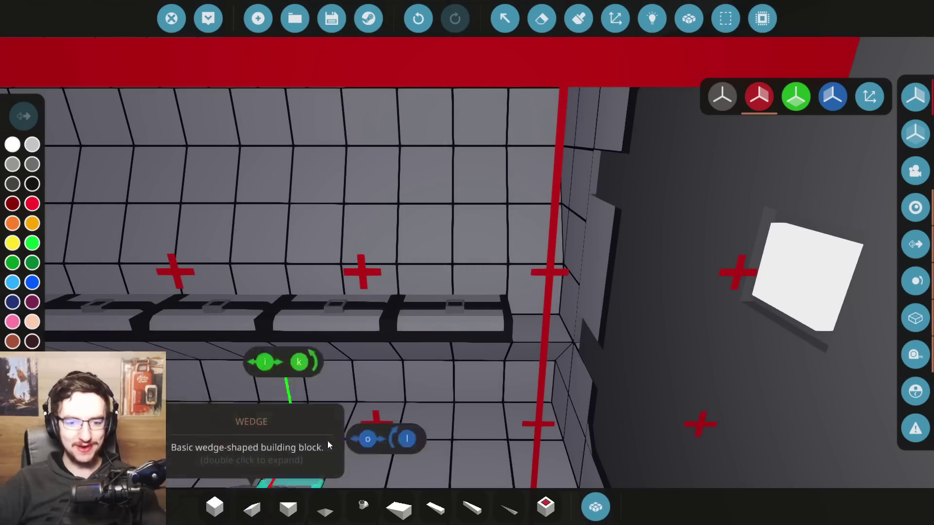
{"action": "mouse_move", "coordinate": [529, 310]}
{"action": "left_mouse_down"}
{"action": "mouse_move", "coordinate": [330, 313]}
{"action": "mouse_move", "coordinate": [307, 283]}
{"action": "left_mouse_up"}
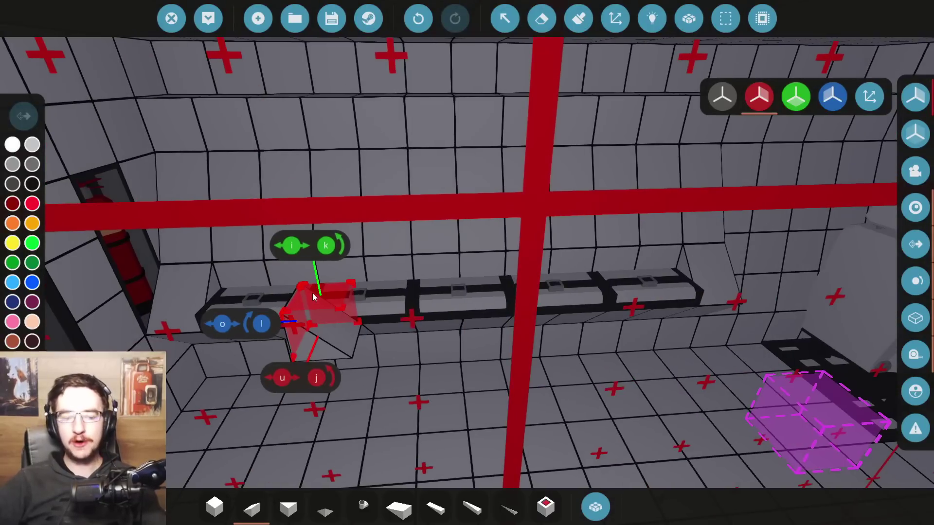
{"action": "mouse_move", "coordinate": [312, 293]}
{"action": "left_mouse_down"}
{"action": "mouse_move", "coordinate": [384, 291]}
{"action": "mouse_move", "coordinate": [300, 311]}
{"action": "mouse_move", "coordinate": [274, 211]}
{"action": "mouse_move", "coordinate": [279, 270]}
{"action": "mouse_move", "coordinate": [359, 288]}
{"action": "left_mouse_up"}
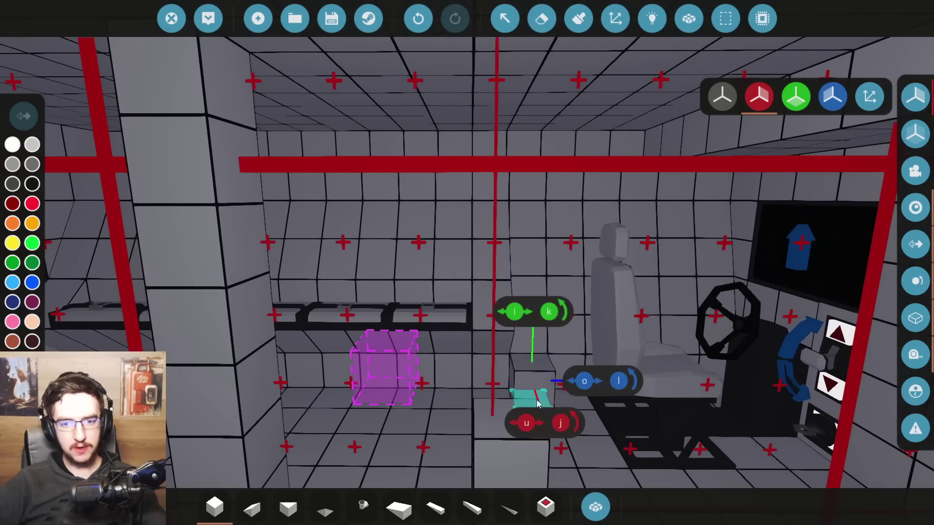
Build a floor-to-ceiling block pillar, then search 'rif' and pick the rifle equipment storage unit
{"action": "mouse_move", "coordinate": [537, 403]}
{"action": "left_mouse_down"}
{"action": "mouse_move", "coordinate": [486, 407]}
{"action": "mouse_move", "coordinate": [502, 59]}
{"action": "left_mouse_up"}
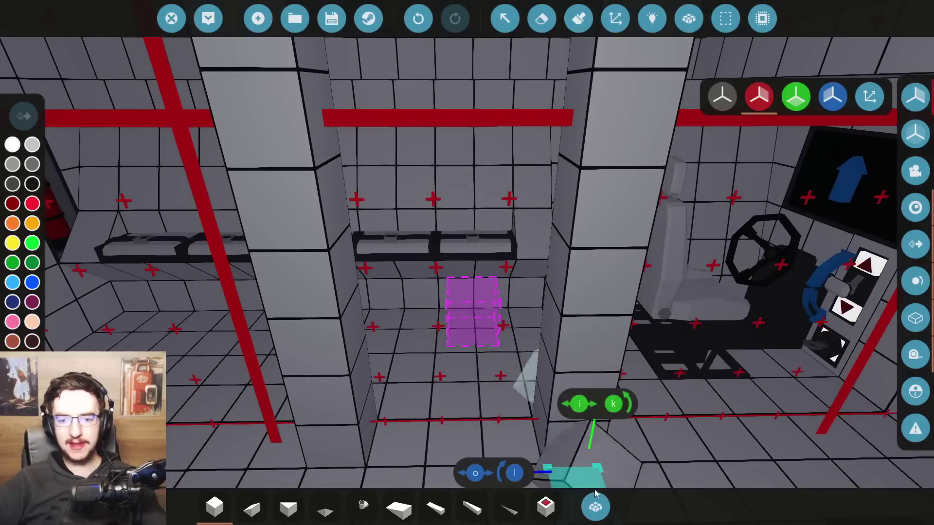
{"action": "left_click", "coordinate": [594, 491]}
{"action": "key", "text": "BackSpace"}
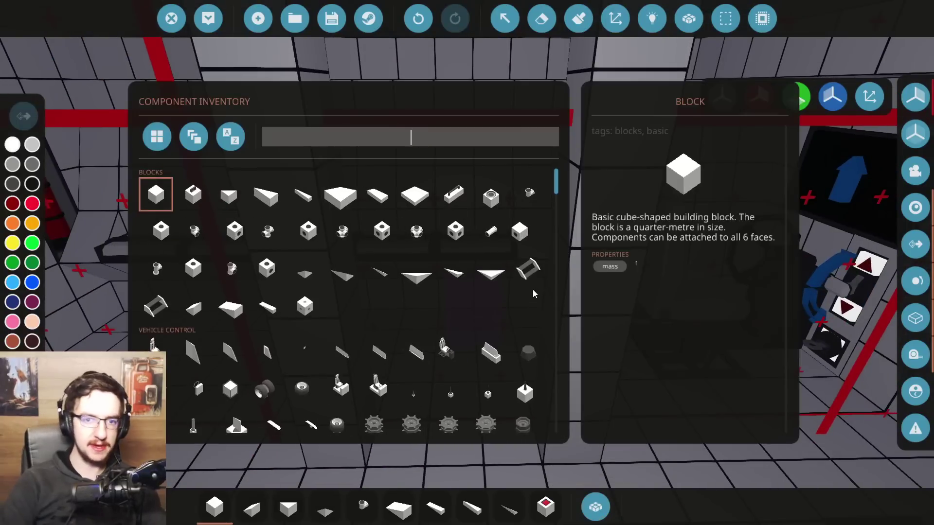
{"action": "type", "text": "rif"}
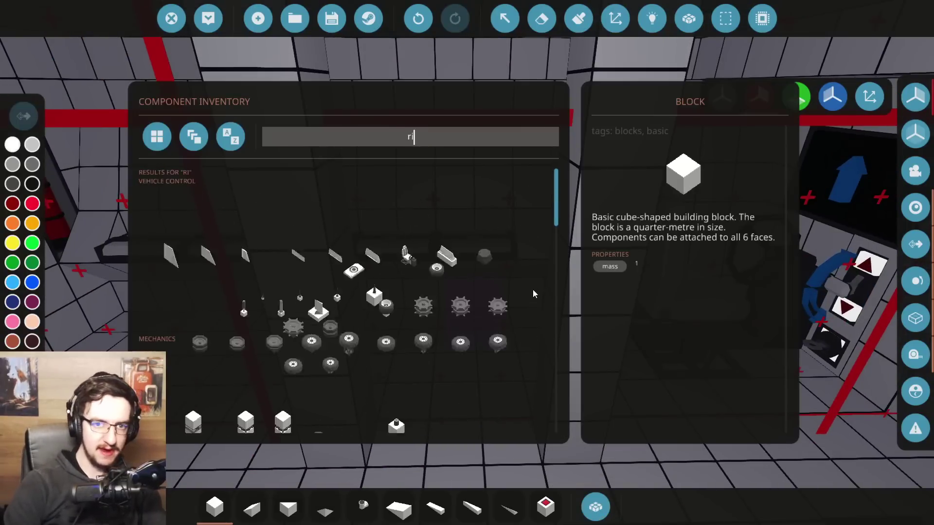
{"action": "left_click", "coordinate": [192, 204]}
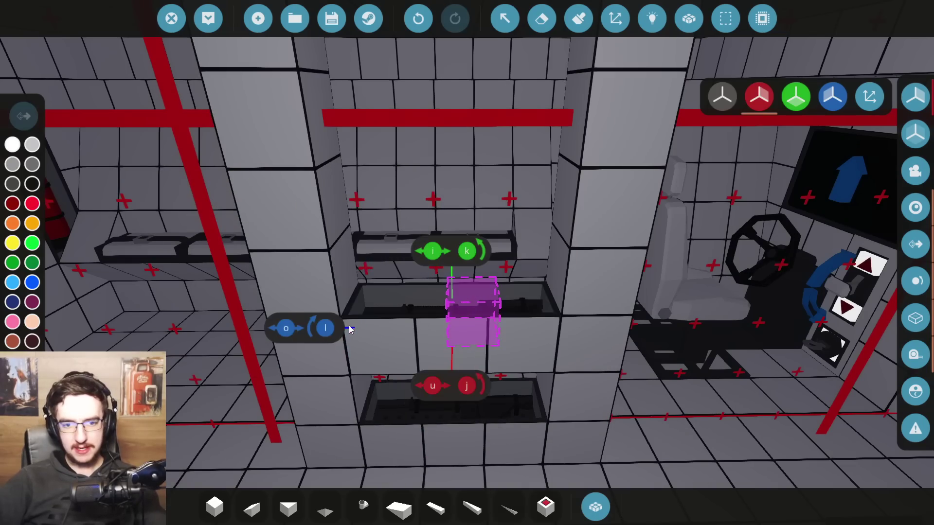
Fly through the cabin toward the driver's seat and aisle, then reopen the parts inventory
{"action": "key", "text": "w"}
{"action": "key", "text": "w"}
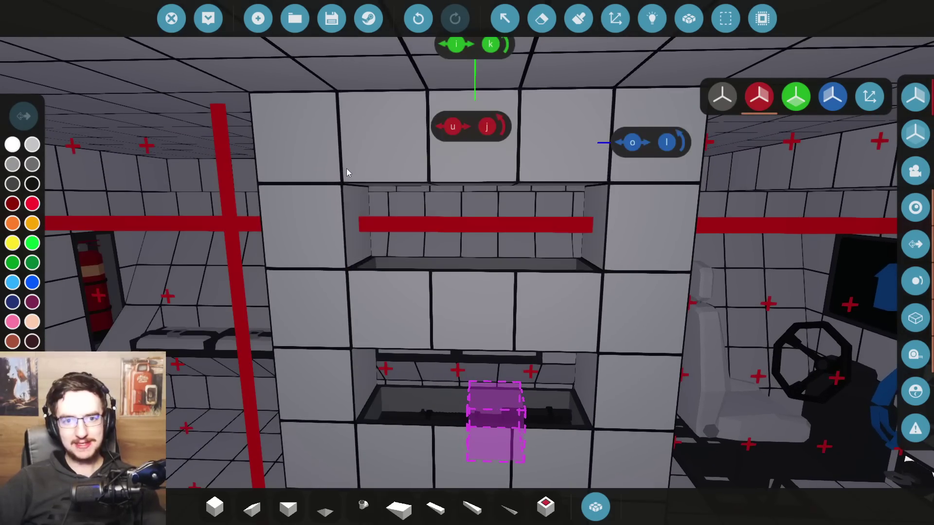
{"action": "key", "text": "s"}
{"action": "key", "text": "a"}
{"action": "key", "text": "w"}
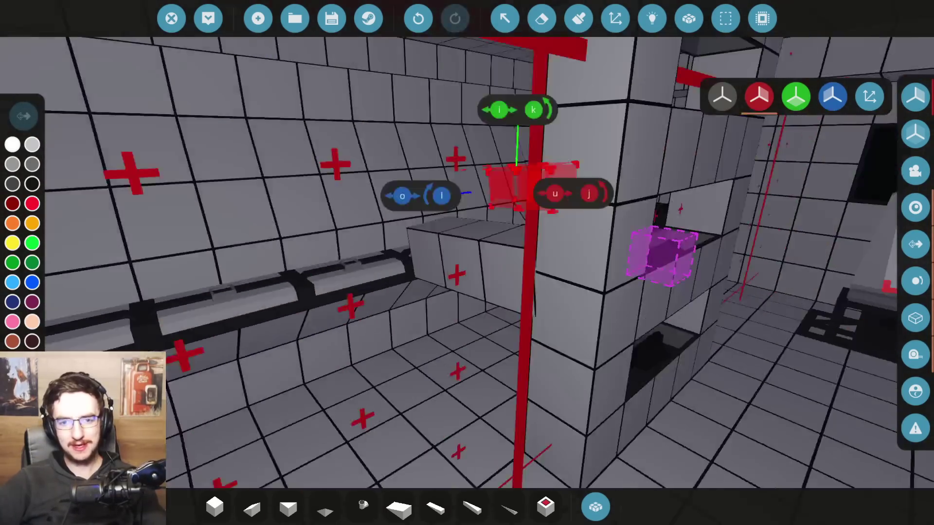
{"action": "key", "text": "d"}
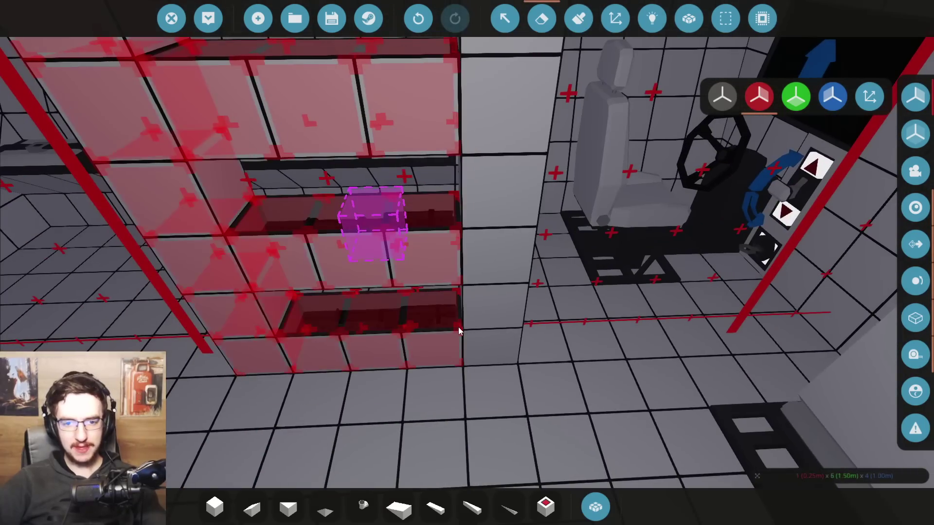
{"action": "key", "text": "s"}
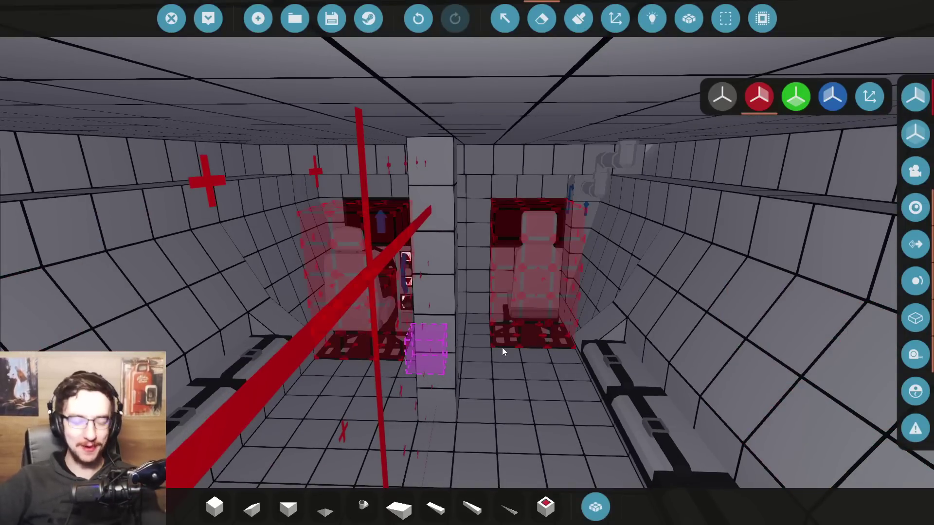
{"action": "left_click", "coordinate": [586, 493]}
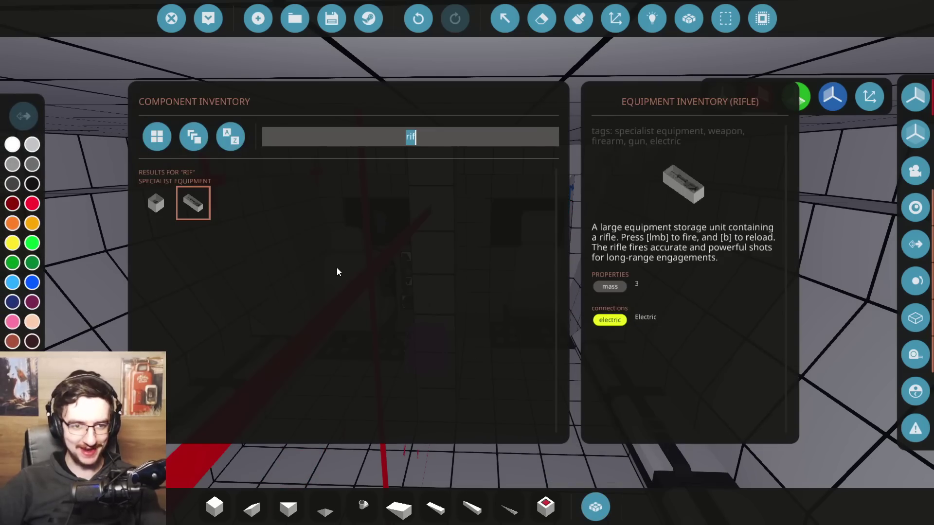
Close the inventory and bring the view close to the upper shelf wall above the benches
{"action": "key", "text": "Escape"}
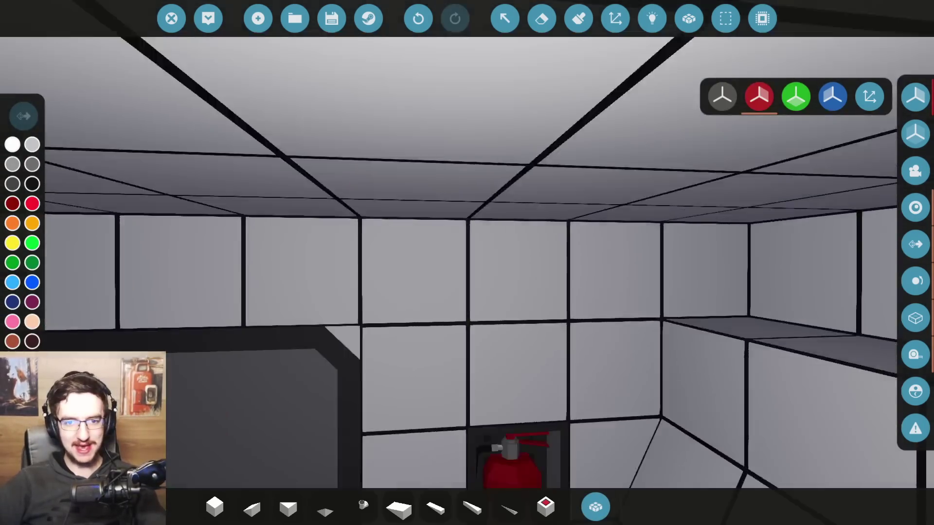
{"action": "key", "text": "s"}
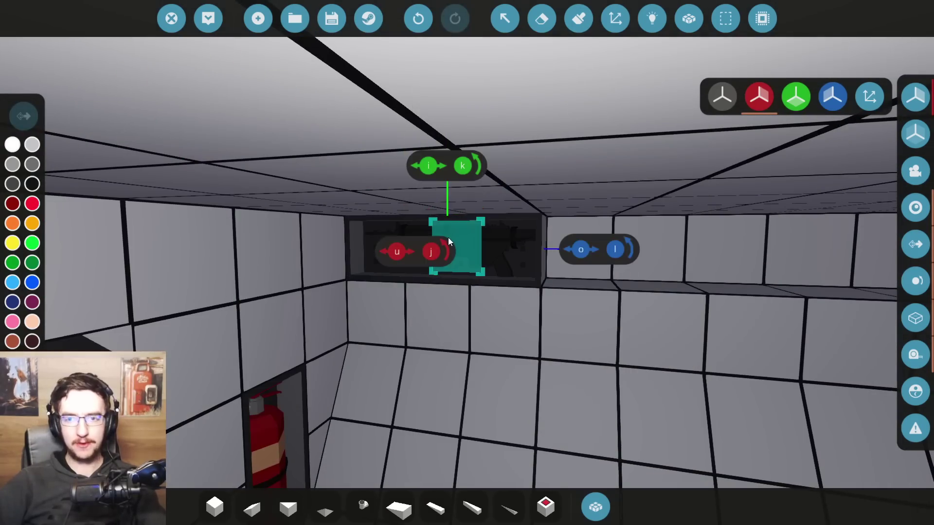
{"action": "mouse_move", "coordinate": [447, 238]}
{"action": "left_mouse_down"}
{"action": "mouse_move", "coordinate": [583, 238]}
{"action": "mouse_move", "coordinate": [423, 233]}
{"action": "mouse_move", "coordinate": [428, 243]}
{"action": "mouse_move", "coordinate": [350, 243]}
{"action": "mouse_move", "coordinate": [597, 297]}
{"action": "left_mouse_up"}
{"action": "mouse_move", "coordinate": [548, 275]}
{"action": "left_mouse_down"}
{"action": "mouse_move", "coordinate": [442, 264]}
{"action": "mouse_move", "coordinate": [330, 274]}
{"action": "mouse_move", "coordinate": [517, 234]}
{"action": "left_mouse_up"}
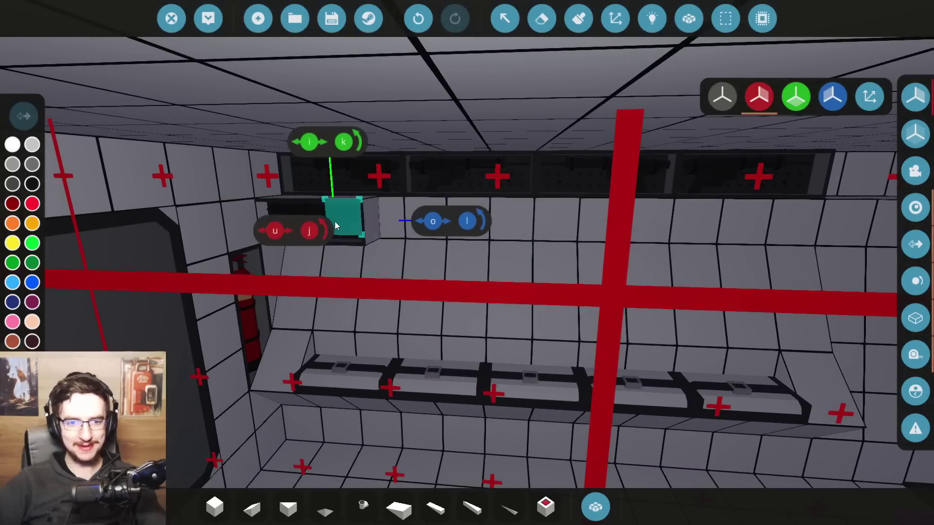
{"action": "mouse_move", "coordinate": [334, 225]}
{"action": "left_mouse_down"}
{"action": "mouse_move", "coordinate": [312, 217]}
{"action": "mouse_move", "coordinate": [446, 200]}
{"action": "mouse_move", "coordinate": [626, 276]}
{"action": "mouse_move", "coordinate": [583, 273]}
{"action": "mouse_move", "coordinate": [593, 263]}
{"action": "left_mouse_up"}
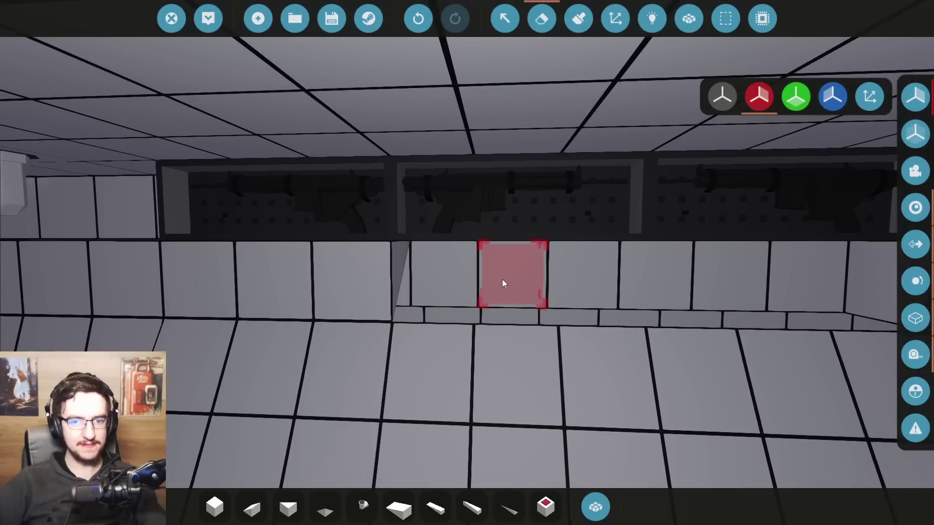
Select the rifle storage unit and place more of them along the side wall
{"action": "left_click", "coordinate": [597, 504]}
{"action": "left_click", "coordinate": [188, 202]}
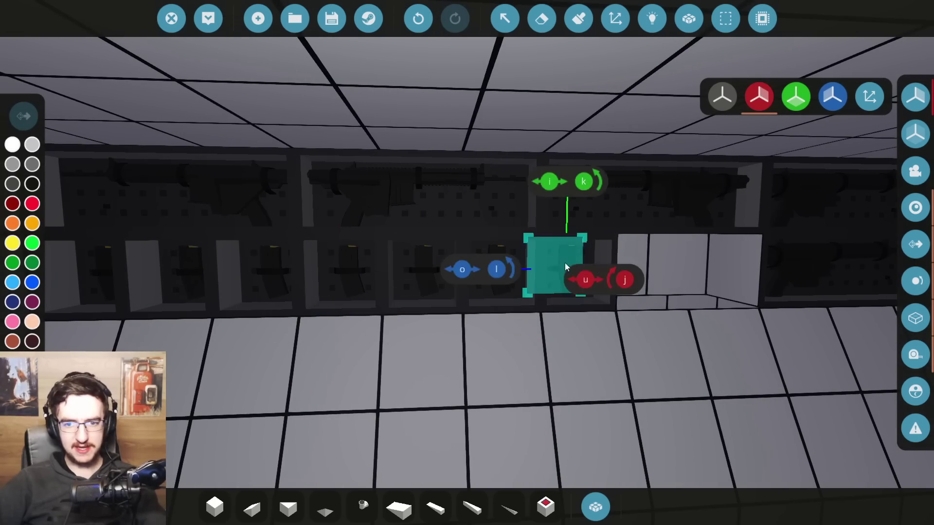
{"action": "key", "text": "a"}
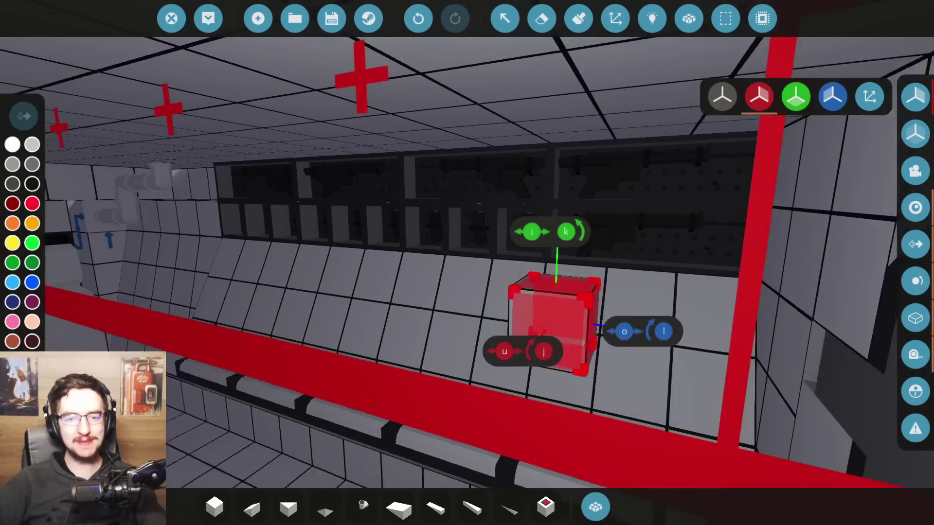
{"action": "key", "text": "a"}
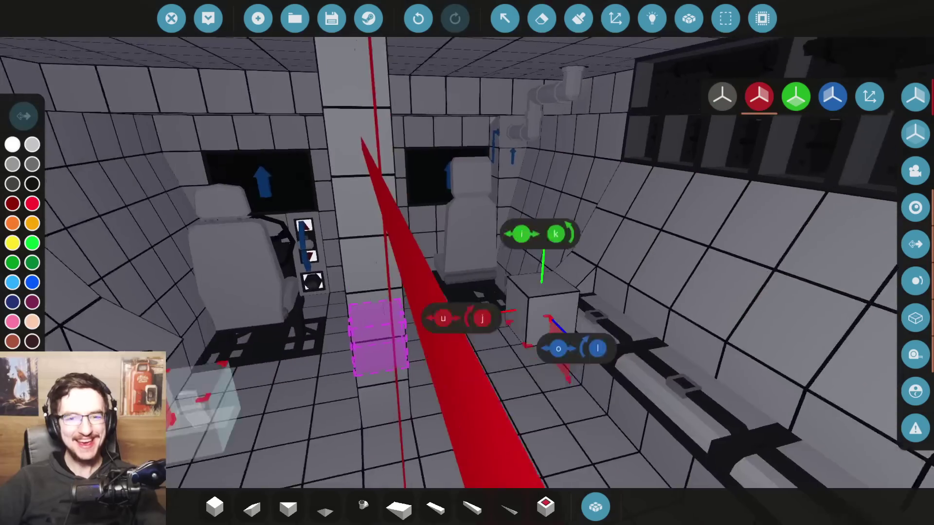
{"action": "key", "text": "a"}
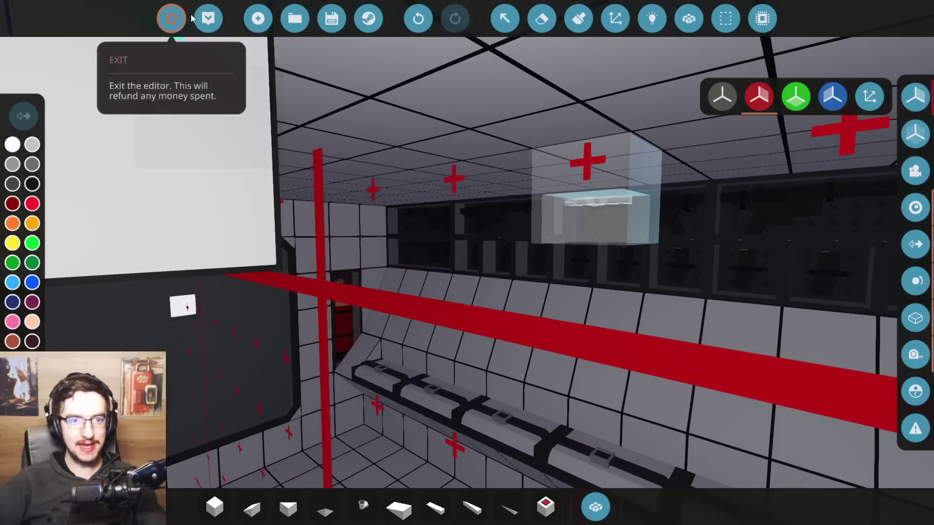
Exit to the hangar, board the vehicle through the side door and take a rifle from the rack
{"action": "left_click", "coordinate": [190, 18]}
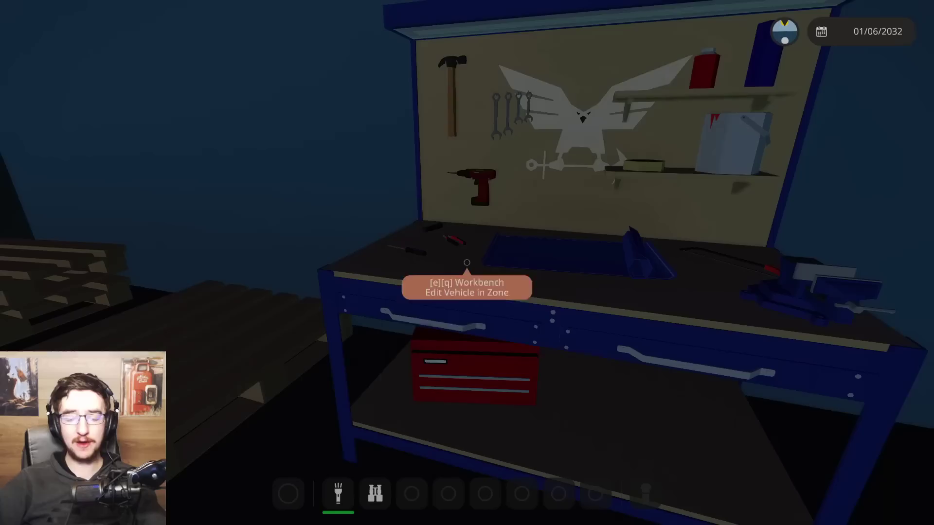
{"action": "key", "text": "w"}
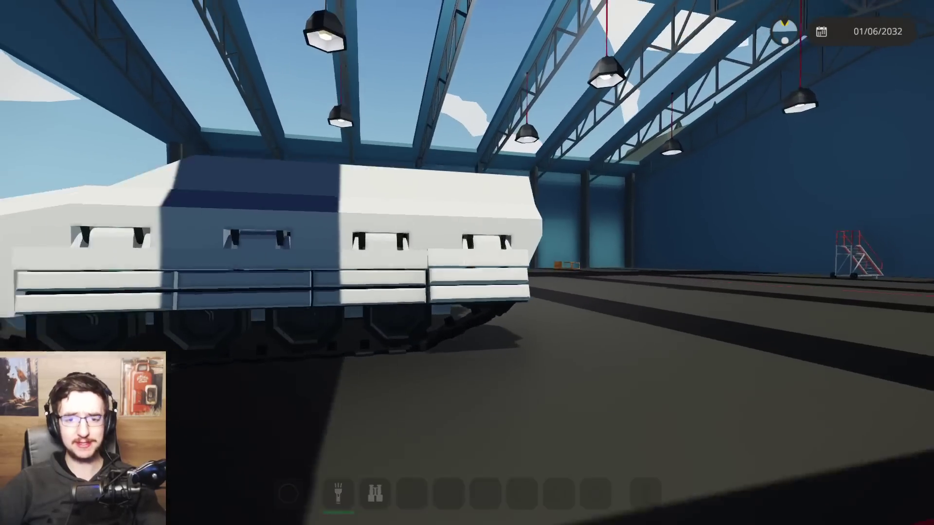
{"action": "key", "text": "e"}
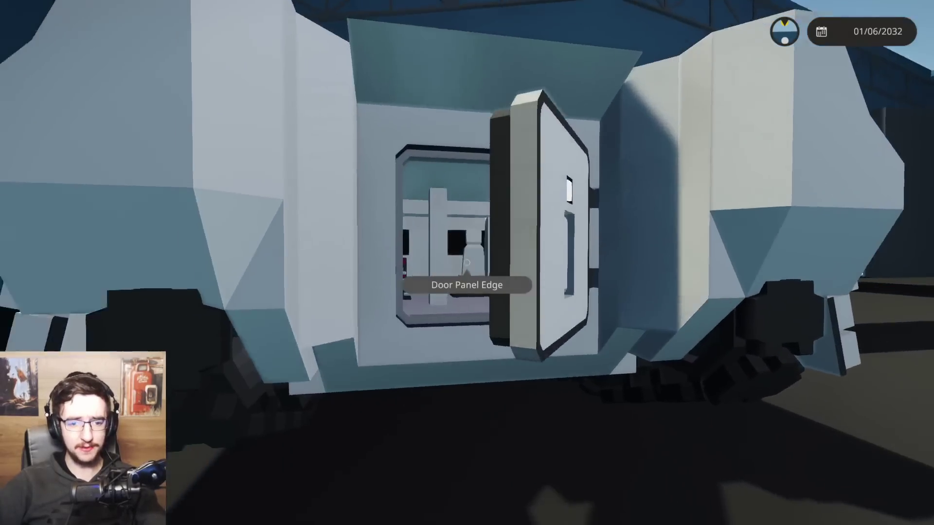
{"action": "key", "text": "w"}
{"action": "key", "text": "1"}
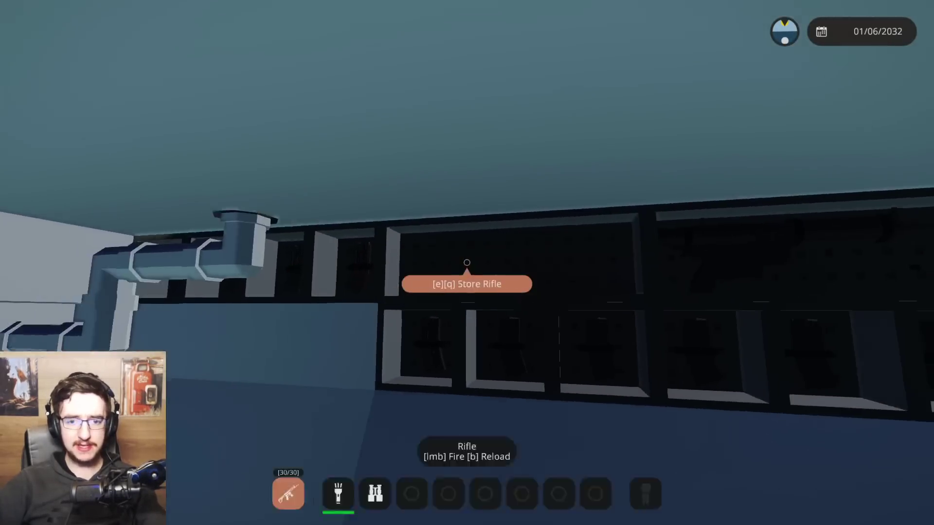
{"action": "key", "text": "1"}
{"action": "key", "text": "w"}
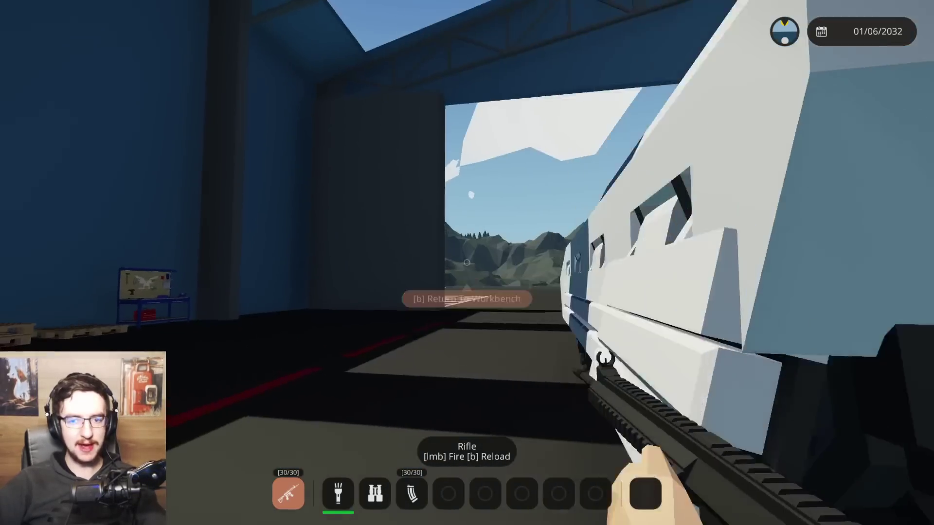
Fire the rifle at the tank until the magazine reads 0/30, then walk under the hull
{"action": "left_click", "coordinate": [466, 262]}
{"action": "left_click", "coordinate": [466, 262]}
{"action": "key", "text": "s"}
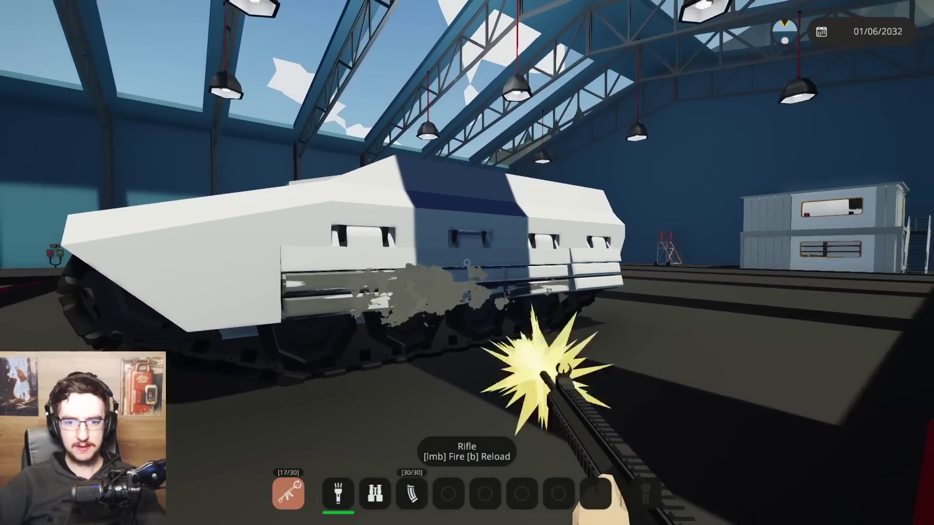
{"action": "left_click", "coordinate": [466, 263]}
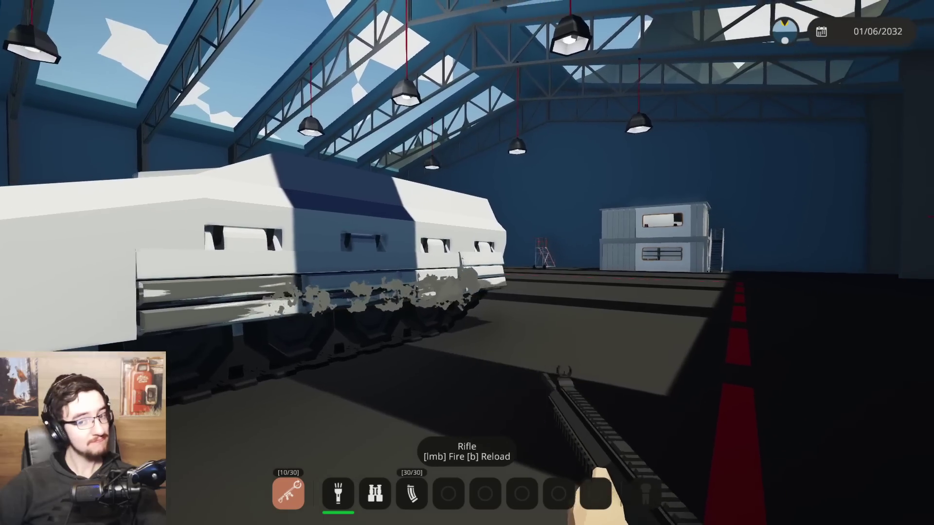
{"action": "left_click", "coordinate": [466, 262]}
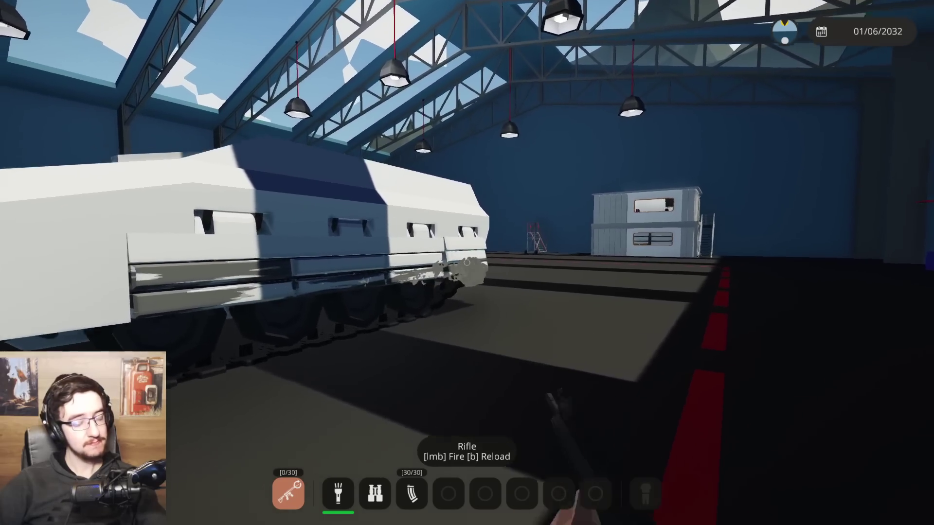
{"action": "key", "text": "w"}
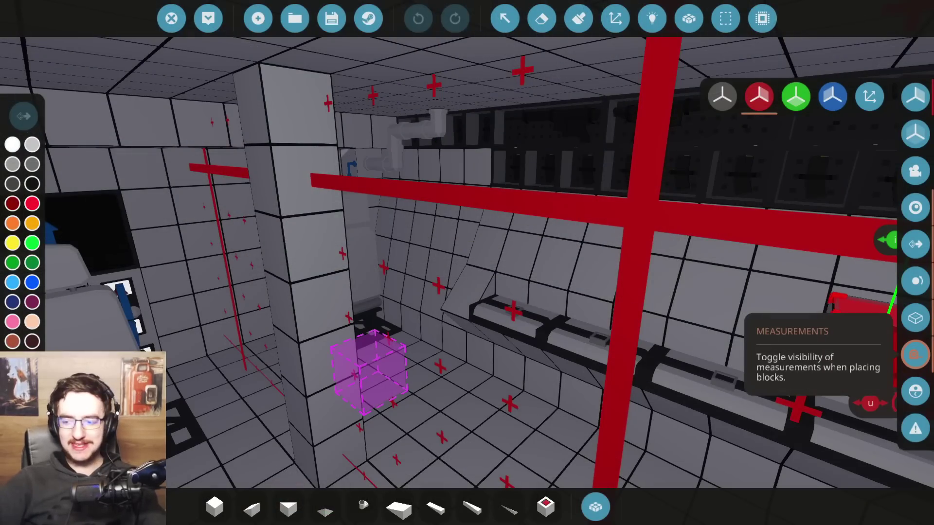
Fill four weapon-rack slots and the top shelf with rifle lockers, and add a block on the adjoining wall
{"action": "key", "text": "w"}
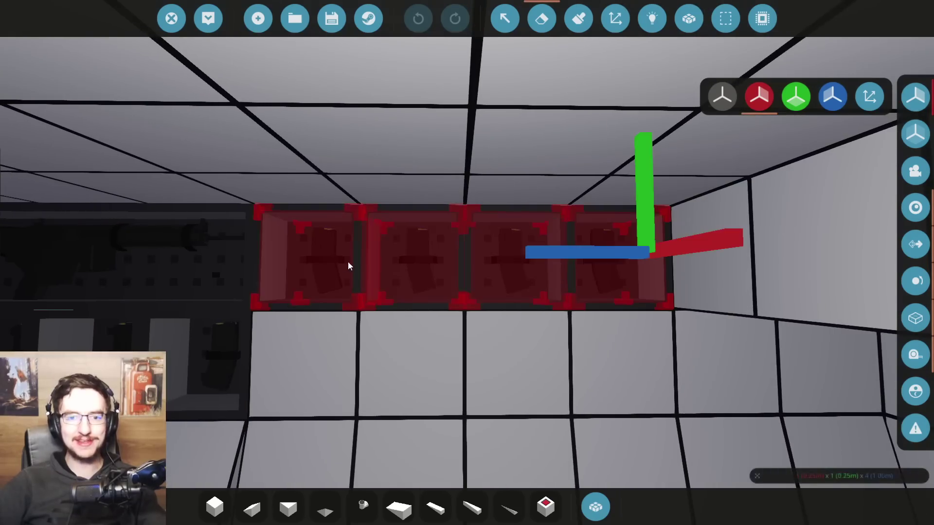
{"action": "left_click", "coordinate": [342, 267]}
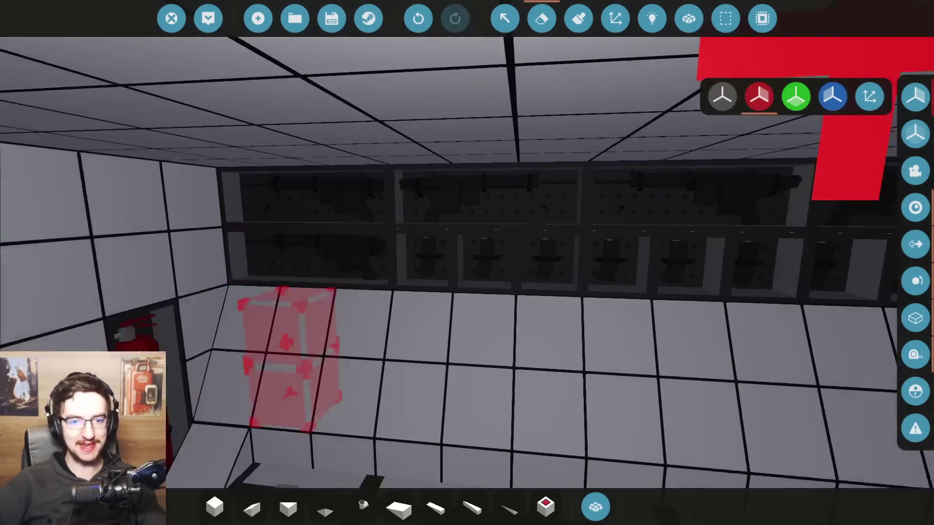
{"action": "key", "text": "s"}
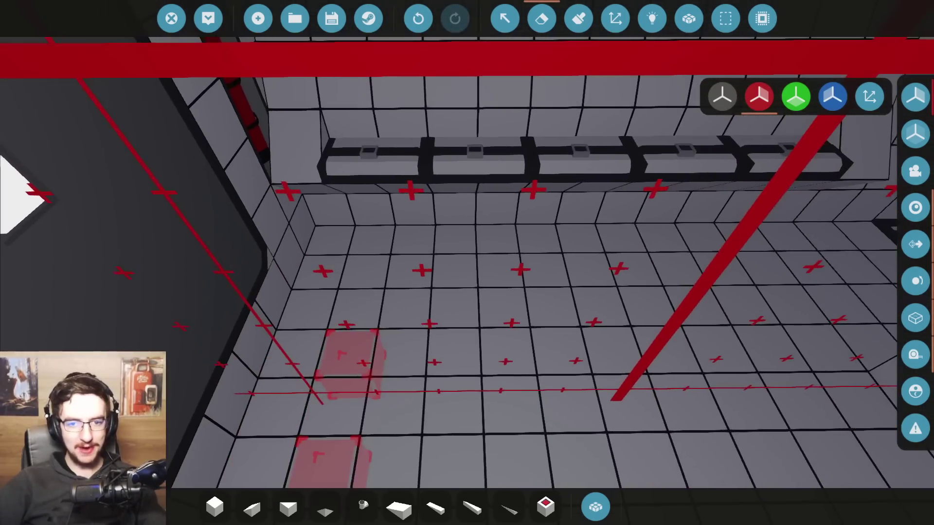
{"action": "key", "text": "w"}
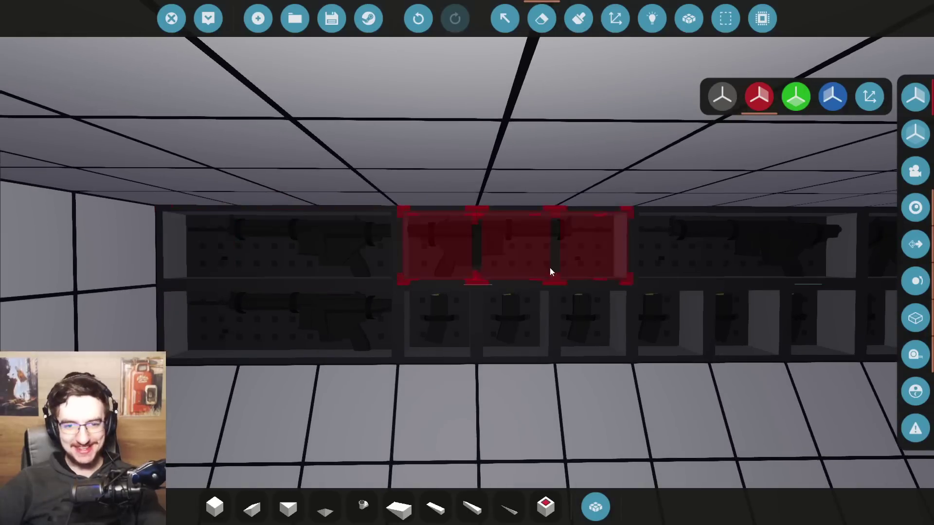
{"action": "left_click", "coordinate": [550, 271]}
{"action": "key", "text": "d"}
{"action": "left_click", "coordinate": [441, 290]}
{"action": "mouse_move", "coordinate": [388, 257]}
{"action": "left_mouse_down"}
{"action": "mouse_move", "coordinate": [567, 246]}
{"action": "mouse_move", "coordinate": [549, 290]}
{"action": "mouse_move", "coordinate": [667, 62]}
{"action": "mouse_move", "coordinate": [583, 20]}
{"action": "left_mouse_up"}
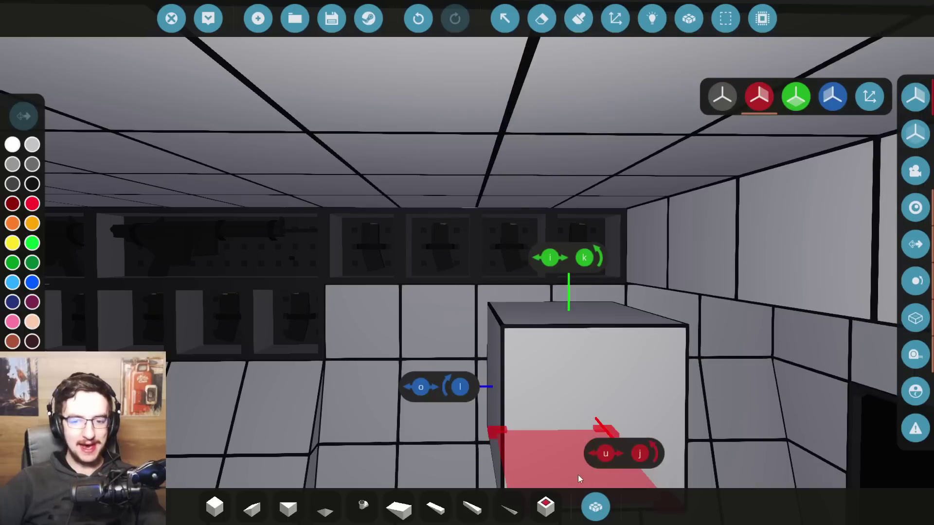
Search 'quip', pick the rifle ammo equipment locker and fix it beside the driver's seat
{"action": "left_click", "coordinate": [596, 498]}
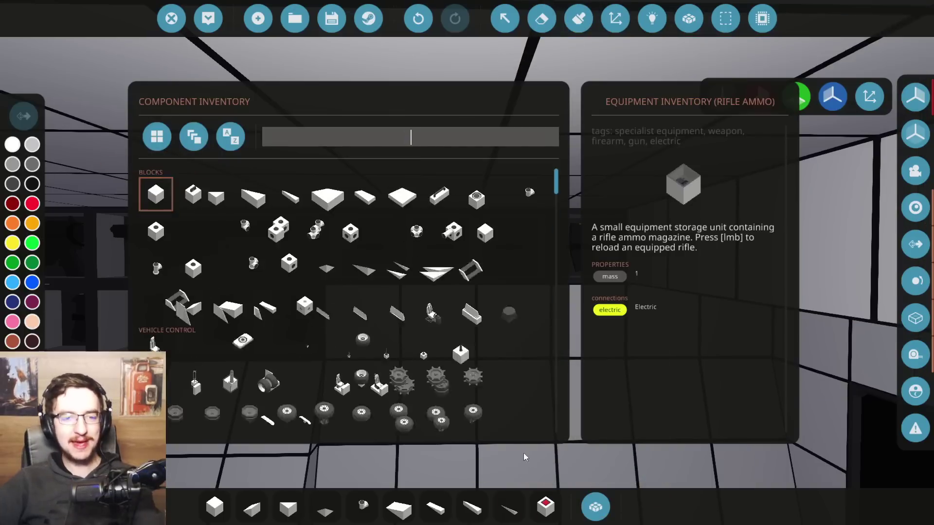
{"action": "type", "text": "equip"}
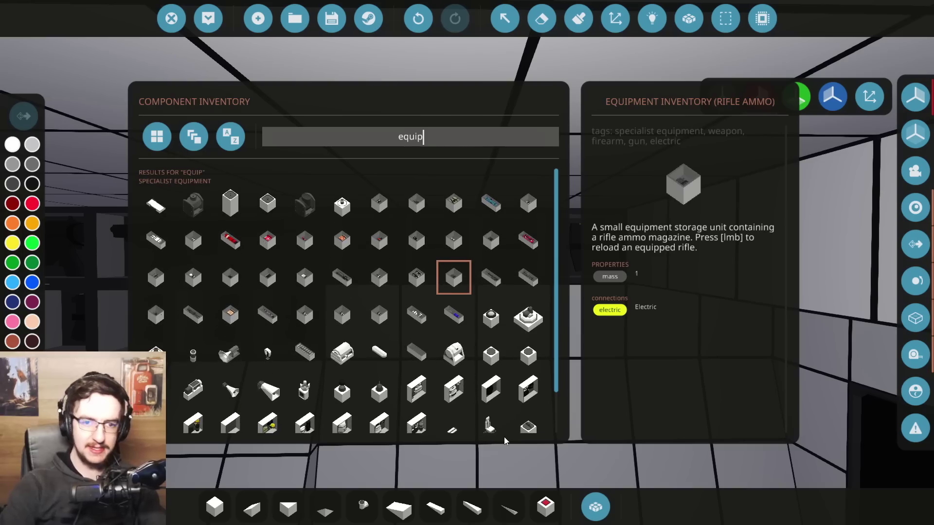
{"action": "left_click", "coordinate": [363, 243]}
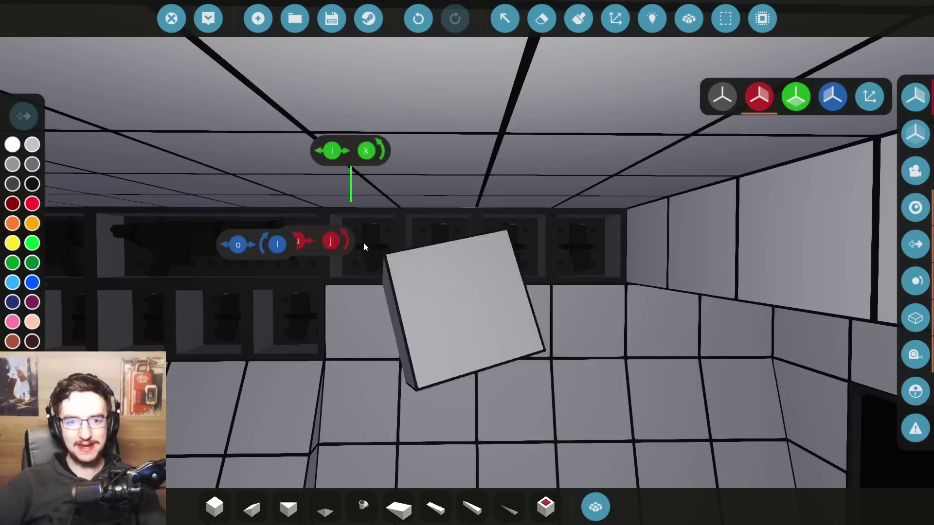
{"action": "key", "text": "w"}
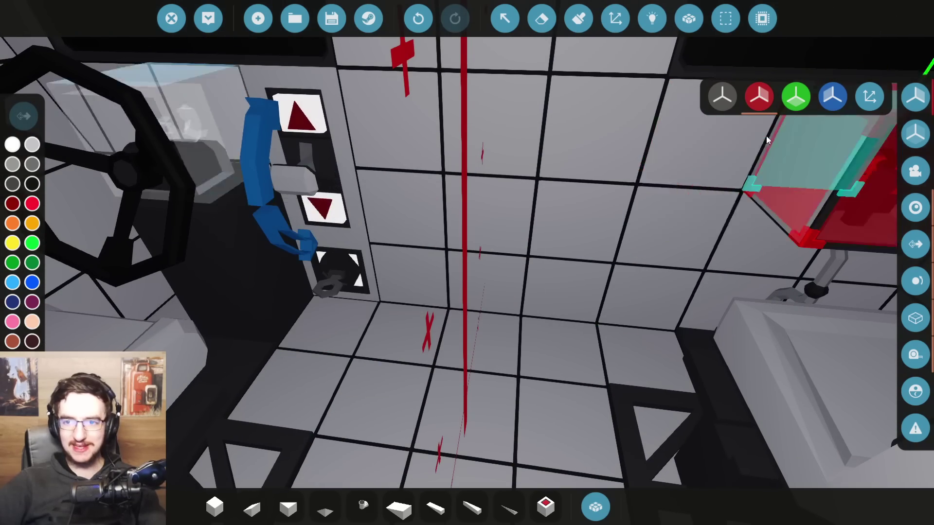
{"action": "key", "text": "s"}
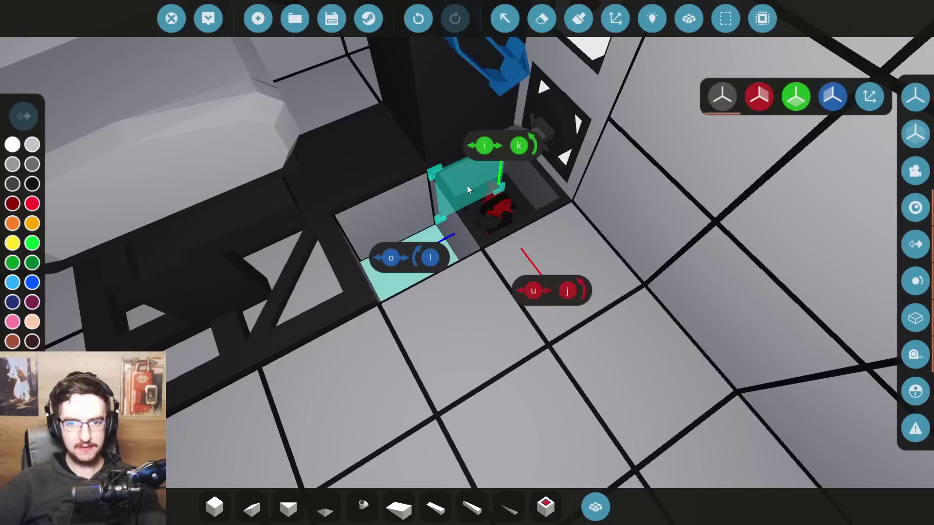
{"action": "left_click", "coordinate": [595, 507]}
{"action": "left_click", "coordinate": [377, 240]}
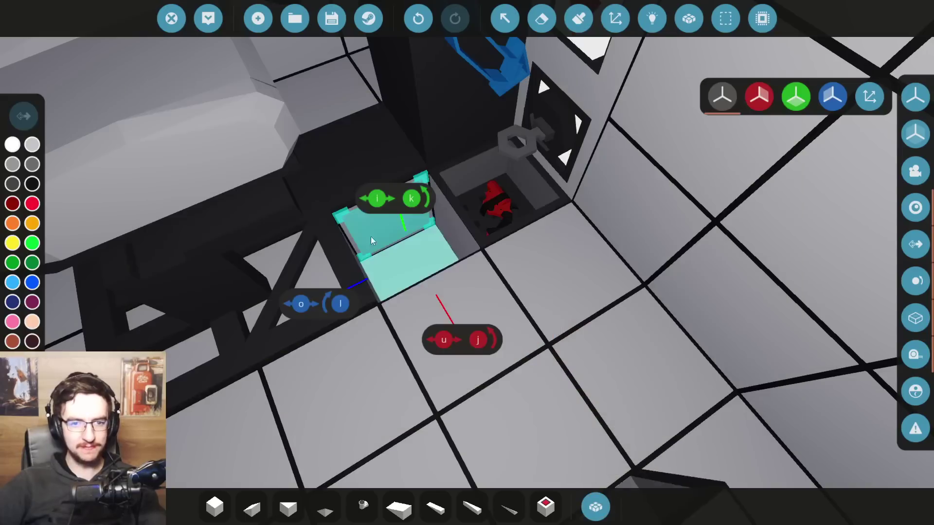
{"action": "left_click", "coordinate": [422, 202]}
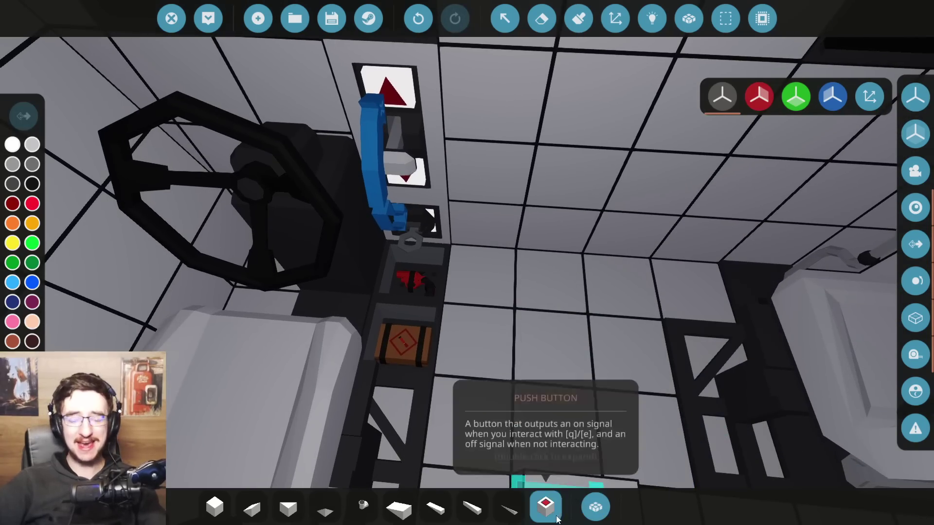
{"action": "left_click", "coordinate": [593, 514]}
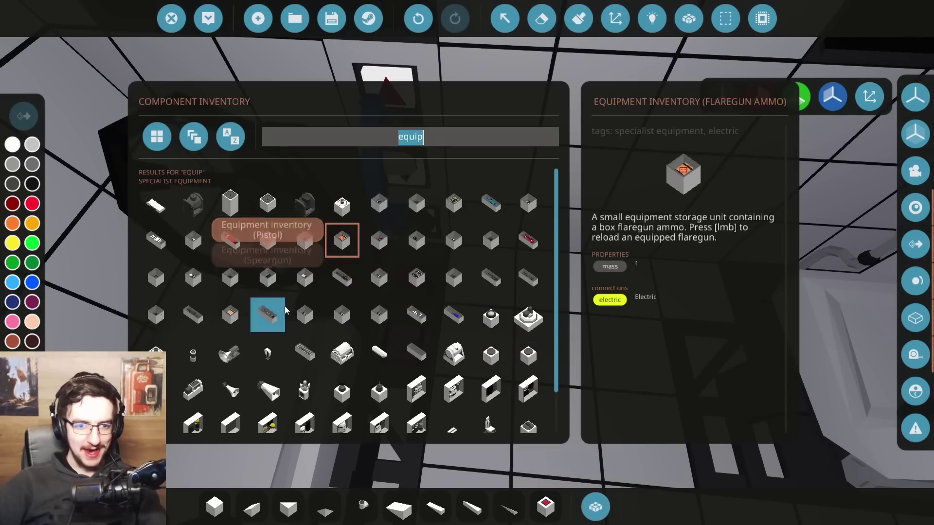
Delete the misplaced locker, change the placement axis and mount a welding torch locker low on the wall
{"action": "left_click", "coordinate": [443, 315]}
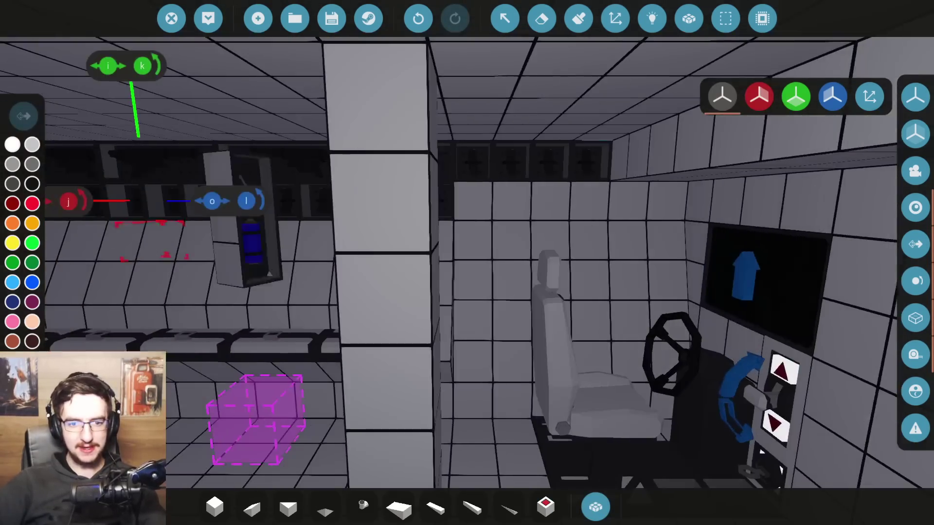
{"action": "key", "text": "w"}
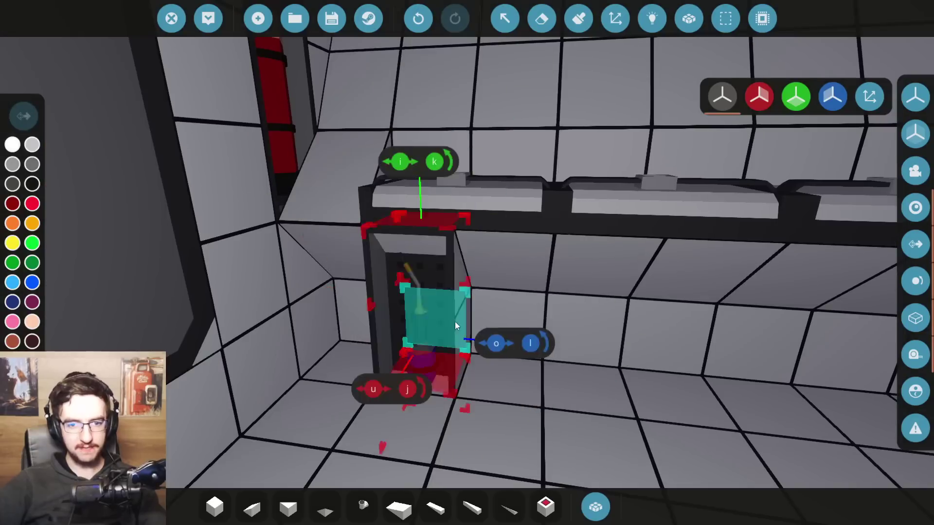
{"action": "key", "text": "Delete"}
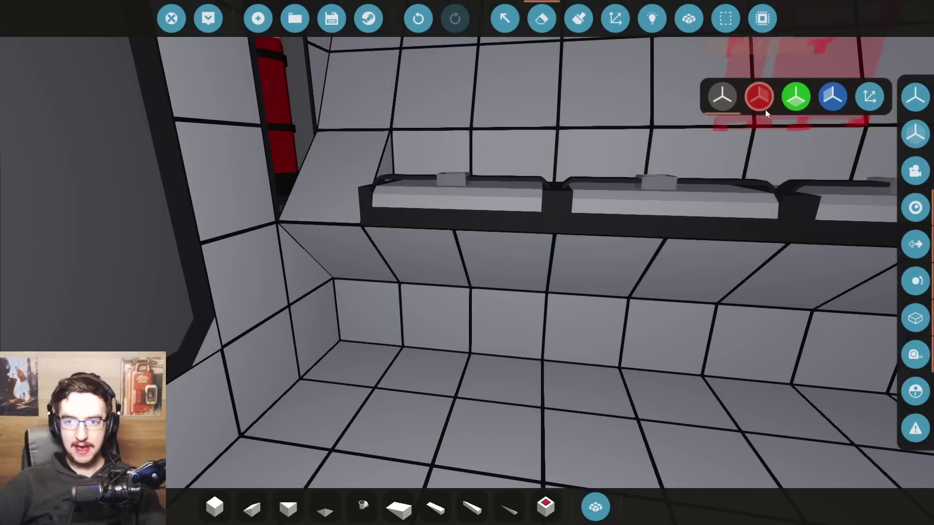
{"action": "left_click", "coordinate": [758, 96]}
{"action": "left_click", "coordinate": [419, 323]}
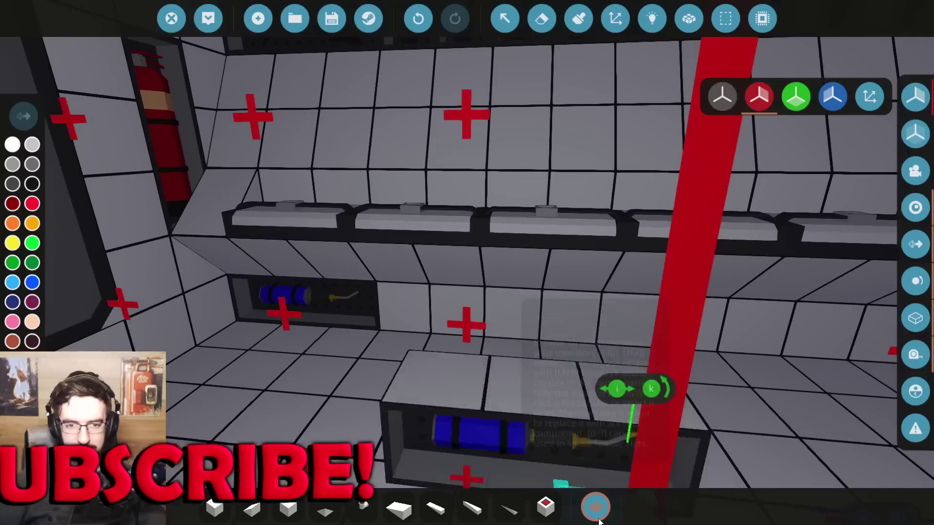
{"action": "key", "text": "q"}
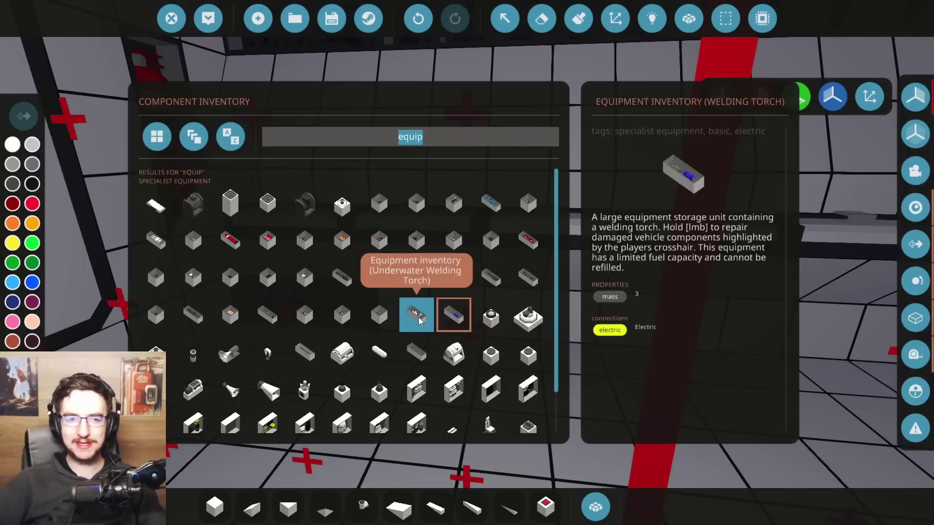
Mount First Aid Kit lockers on the lower wall beside the welding torch locker
{"action": "left_click", "coordinate": [265, 245]}
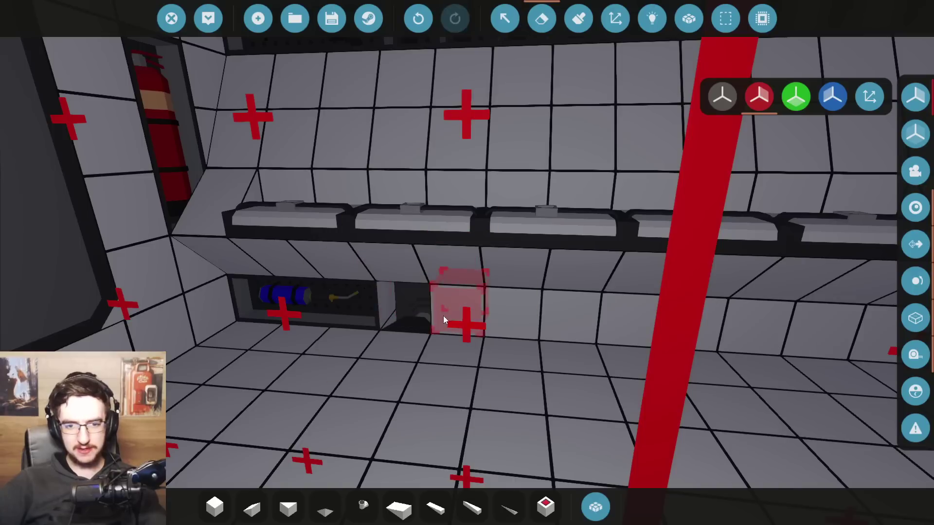
{"action": "left_click", "coordinate": [458, 327]}
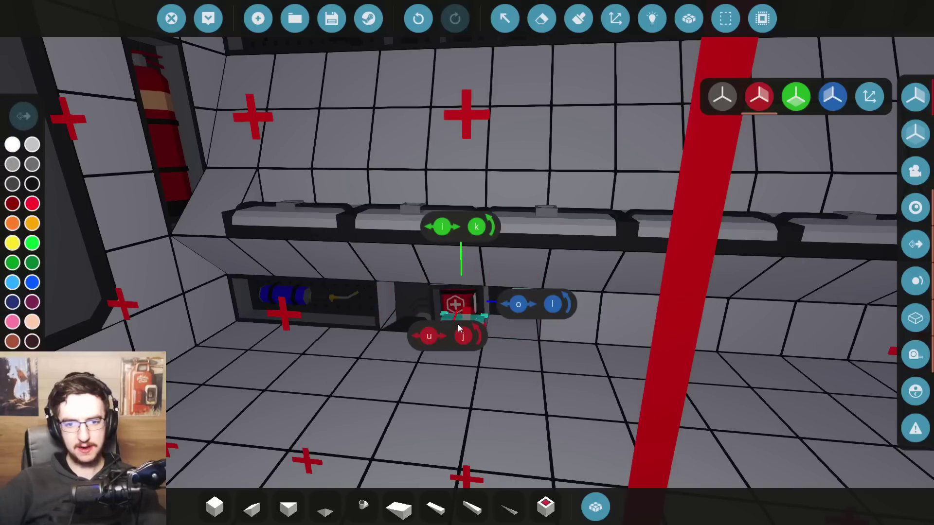
{"action": "mouse_move", "coordinate": [457, 324]}
{"action": "left_mouse_down"}
{"action": "mouse_move", "coordinate": [503, 320]}
{"action": "mouse_move", "coordinate": [411, 311]}
{"action": "left_mouse_up"}
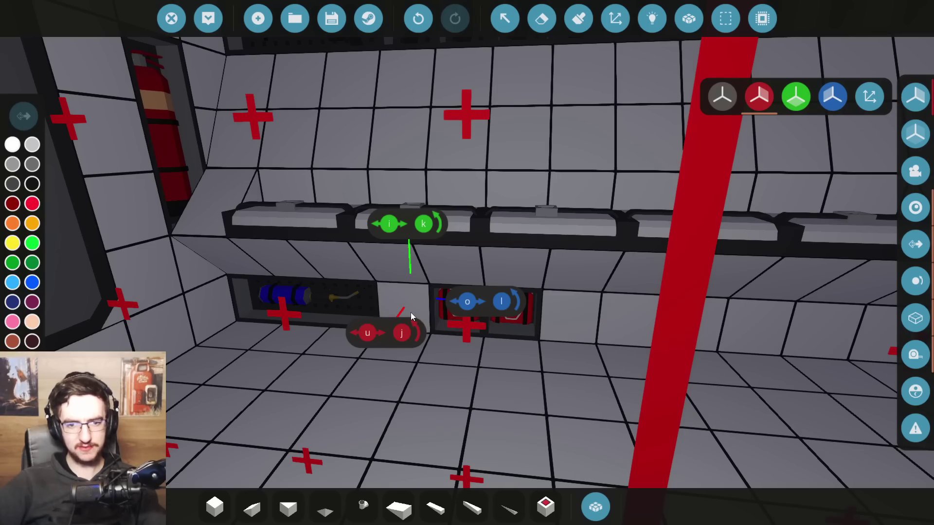
{"action": "left_click", "coordinate": [410, 312]}
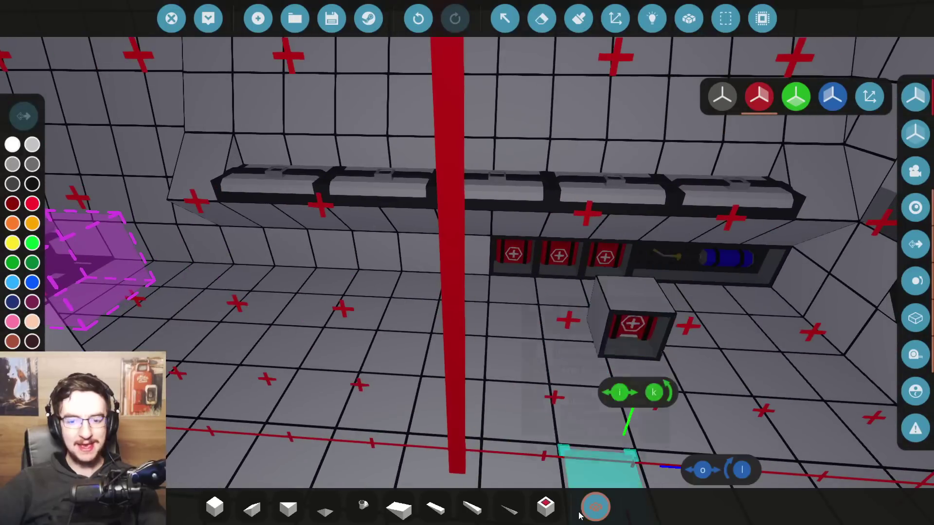
Select the SMG Ammo locker and line it up beside the gun rack
{"action": "left_click", "coordinate": [596, 507]}
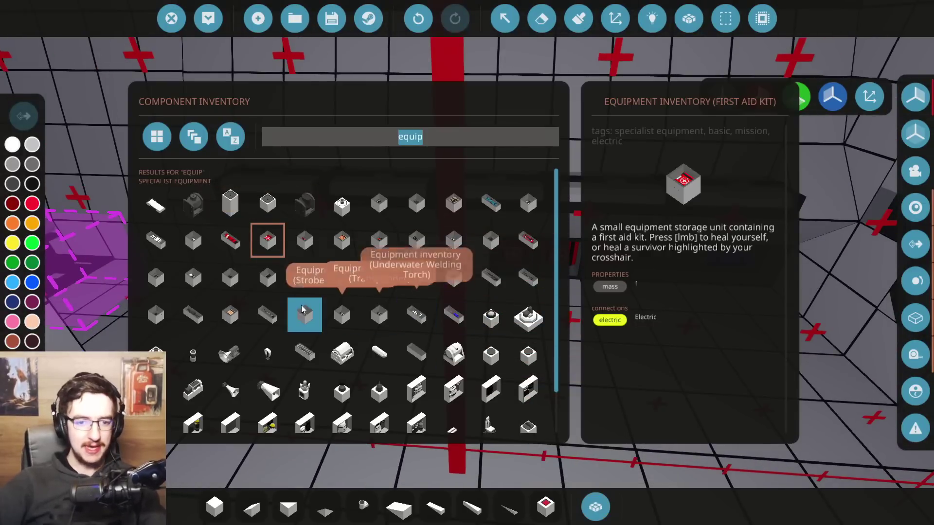
{"action": "left_click", "coordinate": [182, 312]}
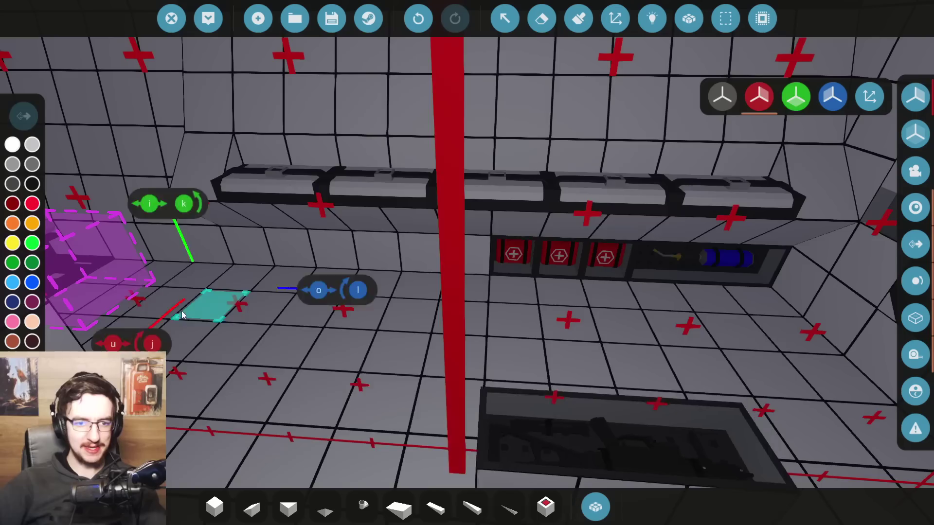
{"action": "key", "text": "w"}
{"action": "key", "text": "s"}
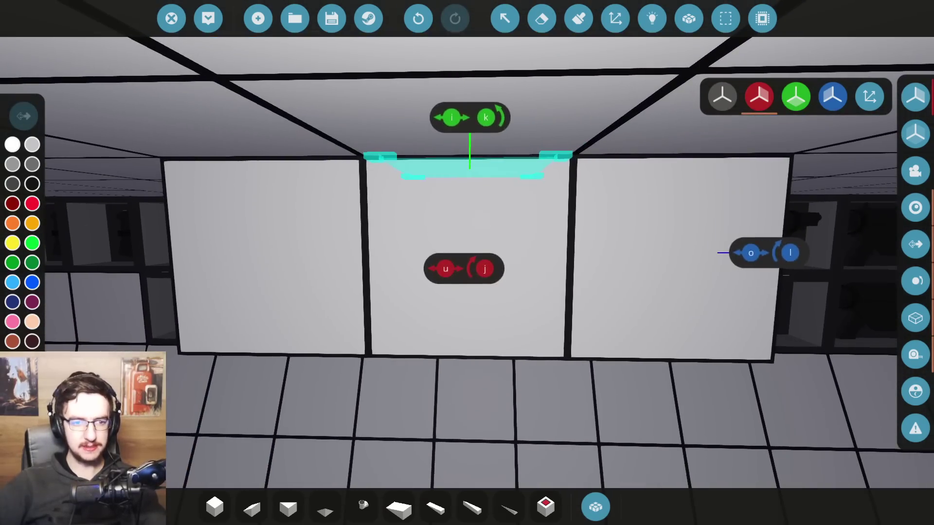
{"action": "key", "text": "a"}
{"action": "key", "text": "a"}
{"action": "key", "text": "a"}
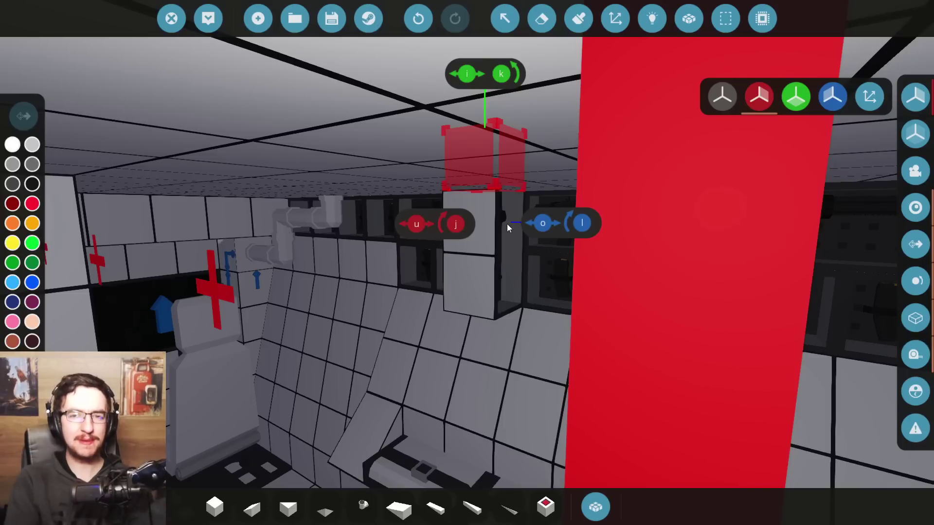
Remove the row of lockers from the wall and step back and forth through the pipe elbow edit
{"action": "key", "text": "a"}
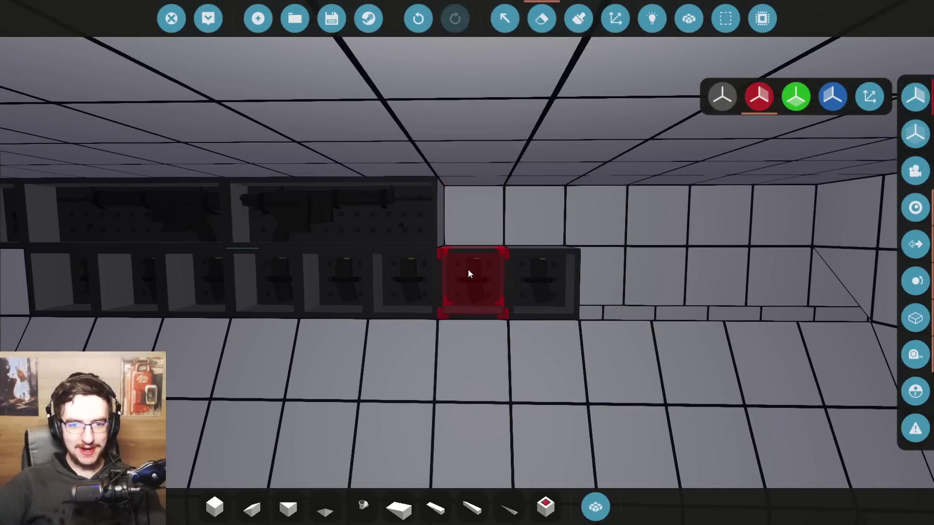
{"action": "left_click_drag", "start_coordinate": [469, 271], "coordinate": [180, 215]}
{"action": "key", "text": "a"}
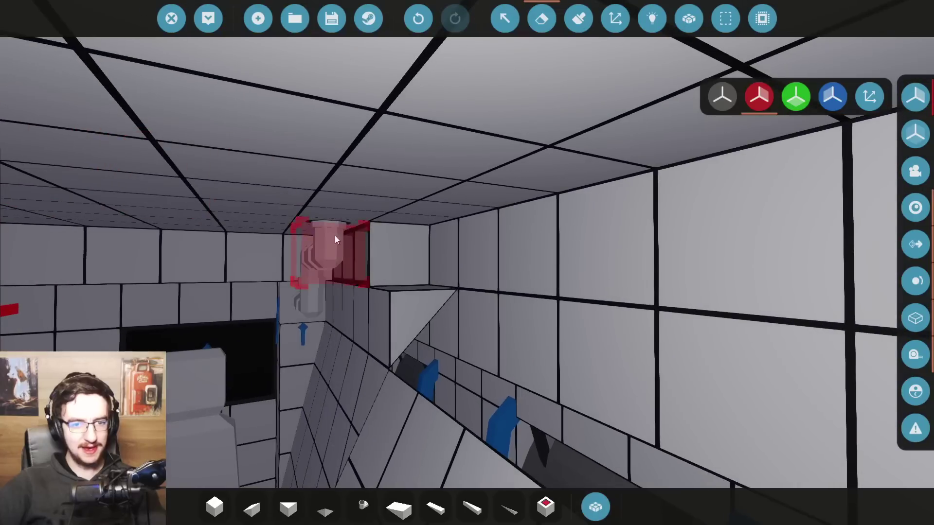
{"action": "left_click", "coordinate": [366, 255]}
{"action": "key", "text": "ctrl+z"}
{"action": "key", "text": "ctrl+y"}
{"action": "key", "text": "ctrl+z"}
{"action": "key", "text": "ctrl+y"}
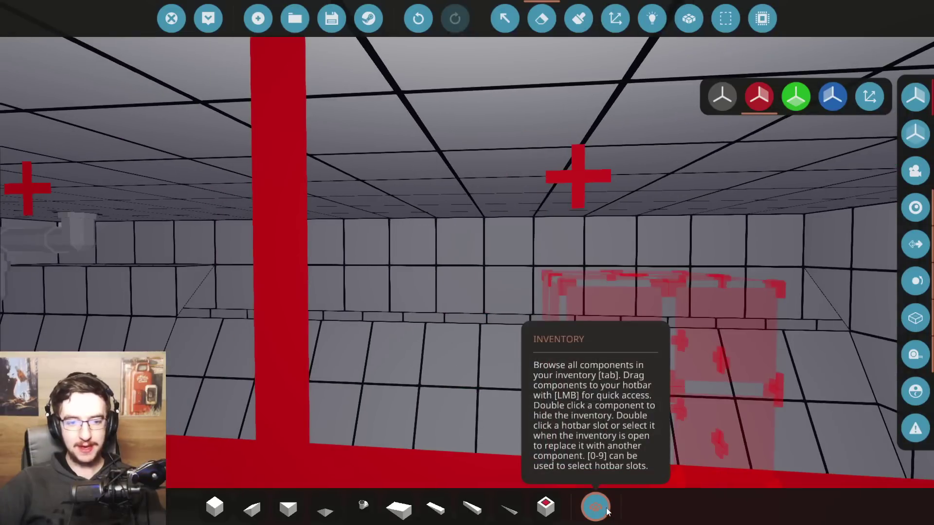
Pick the wedge block and place it on the wall beside the red beam
{"action": "left_click", "coordinate": [605, 511]}
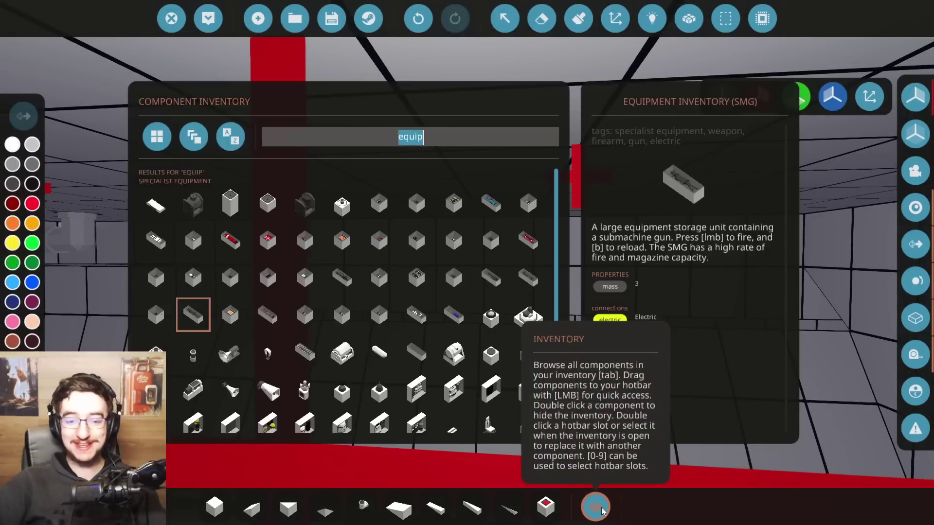
{"action": "left_click", "coordinate": [602, 511]}
{"action": "left_click", "coordinate": [251, 508]}
{"action": "left_click", "coordinate": [241, 296]}
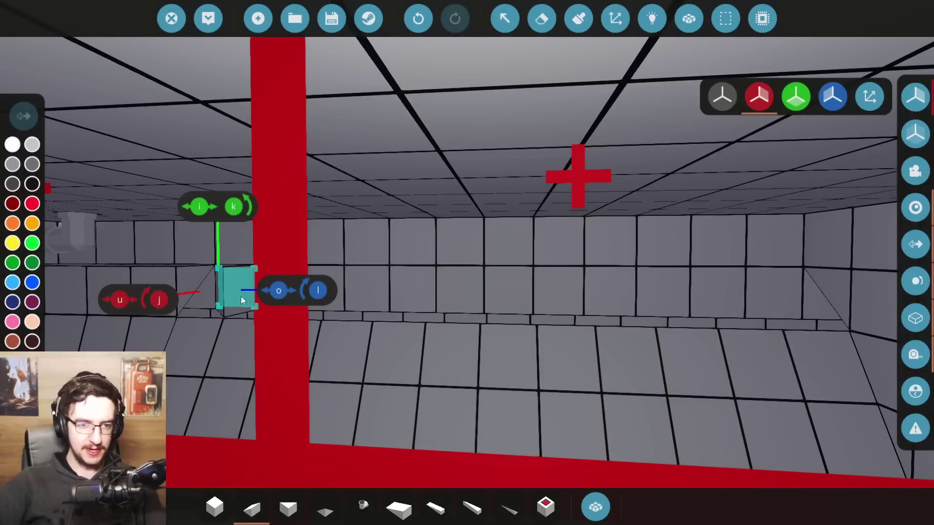
Rotate the wedge block, then try a rope part on the right wall and undo it
{"action": "key", "text": "k"}
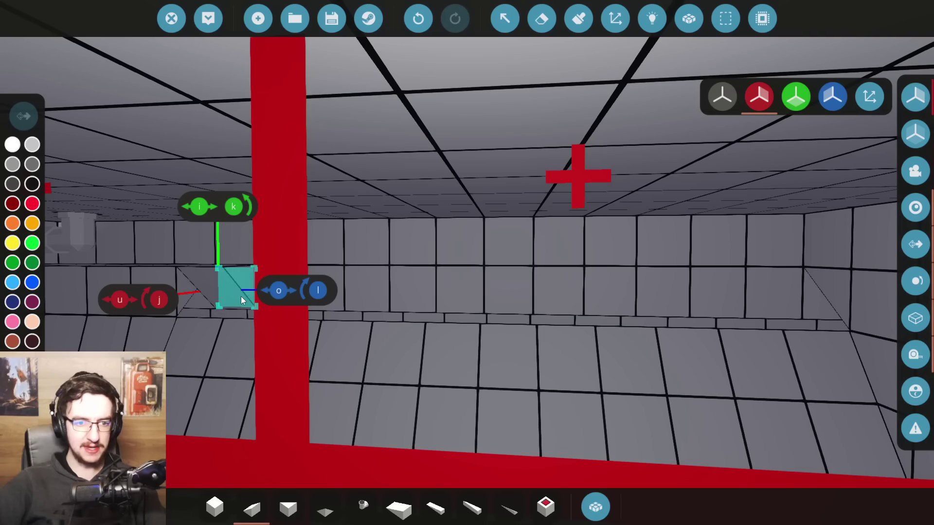
{"action": "mouse_move", "coordinate": [771, 329]}
{"action": "left_mouse_down"}
{"action": "mouse_move", "coordinate": [632, 311]}
{"action": "mouse_move", "coordinate": [486, 321]}
{"action": "mouse_move", "coordinate": [438, 340]}
{"action": "mouse_move", "coordinate": [778, 328]}
{"action": "left_mouse_up"}
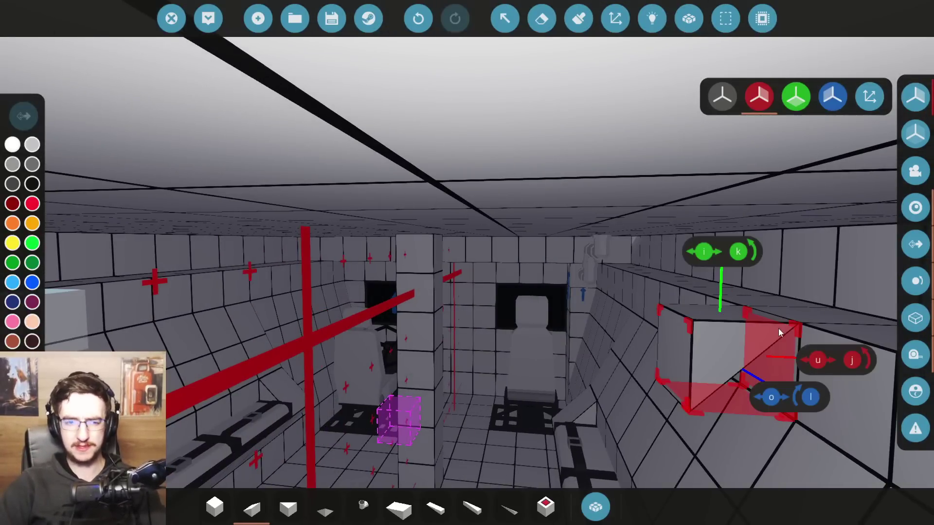
{"action": "left_click_drag", "start_coordinate": [777, 328], "coordinate": [597, 437]}
{"action": "left_click", "coordinate": [595, 505]}
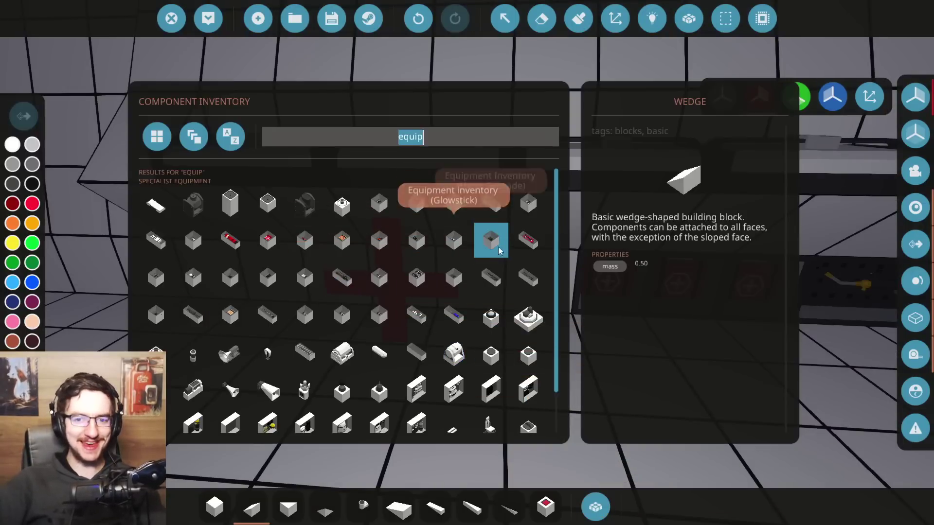
{"action": "left_click", "coordinate": [533, 280]}
{"action": "key", "text": "w"}
{"action": "key", "text": "ctrl+z"}
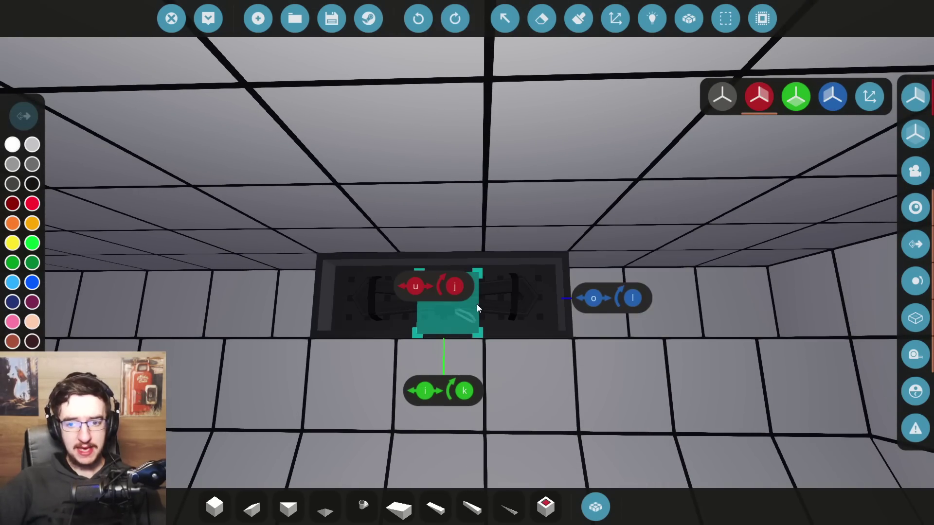
{"action": "key", "text": "w"}
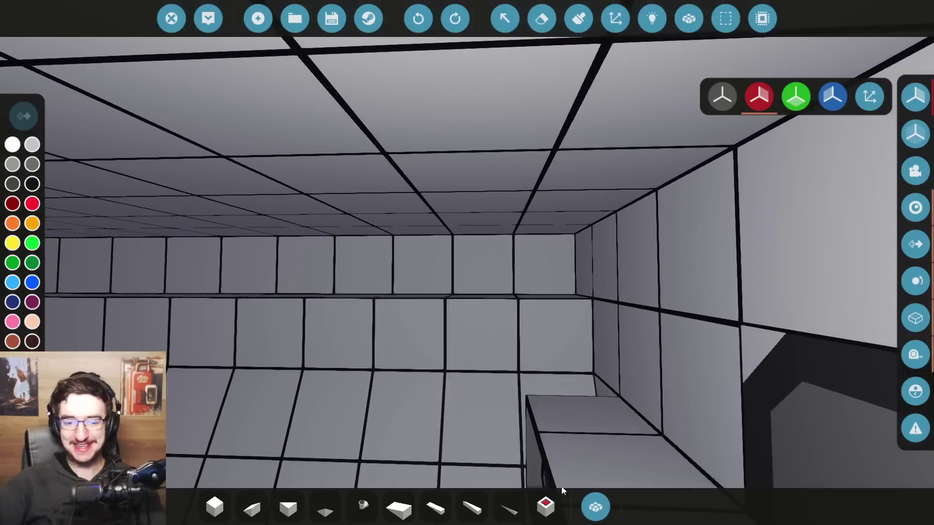
Search 'rope' and place a rope anchor, sliding it into position near the ceiling
{"action": "left_click", "coordinate": [589, 508]}
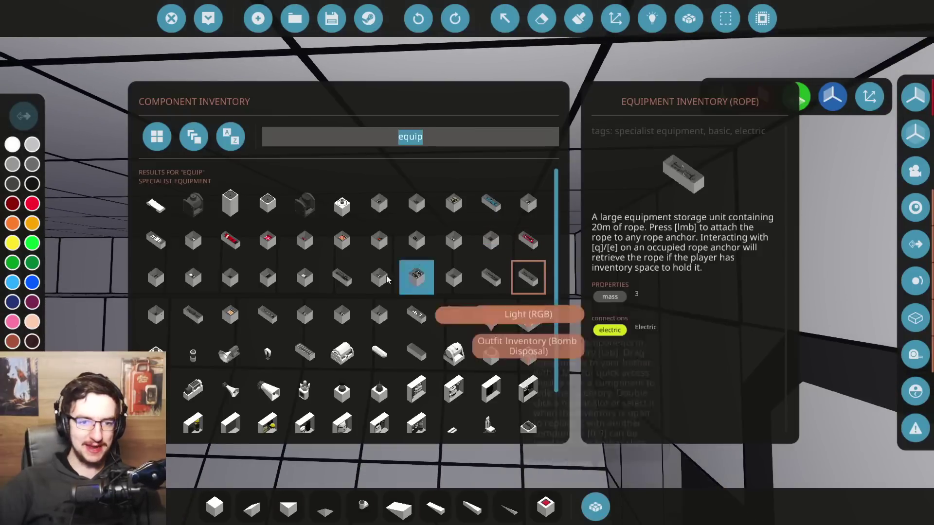
{"action": "type", "text": "rope"}
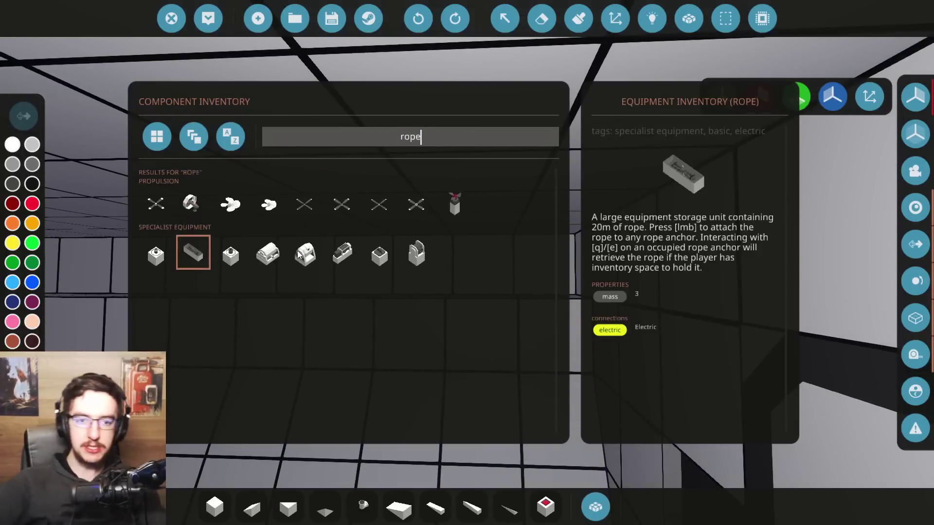
{"action": "left_click", "coordinate": [379, 251]}
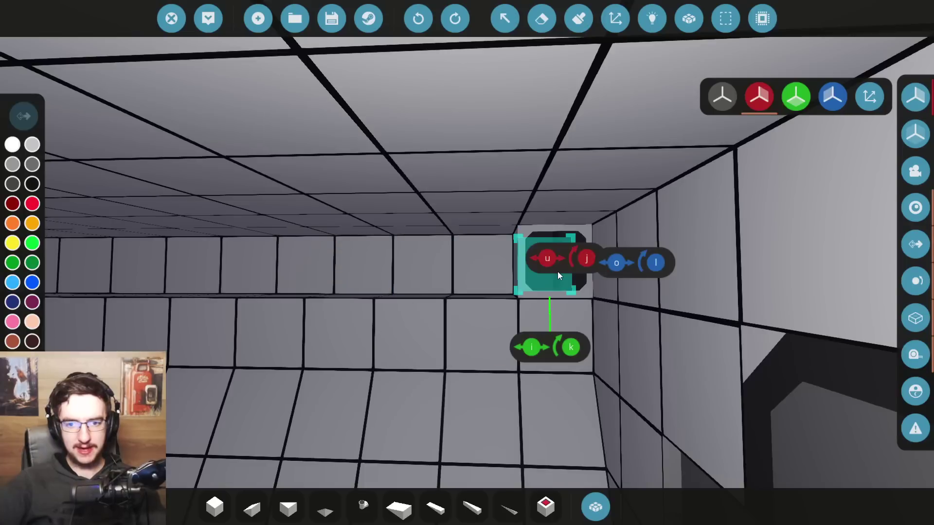
{"action": "left_click", "coordinate": [557, 271]}
{"action": "key", "text": "d"}
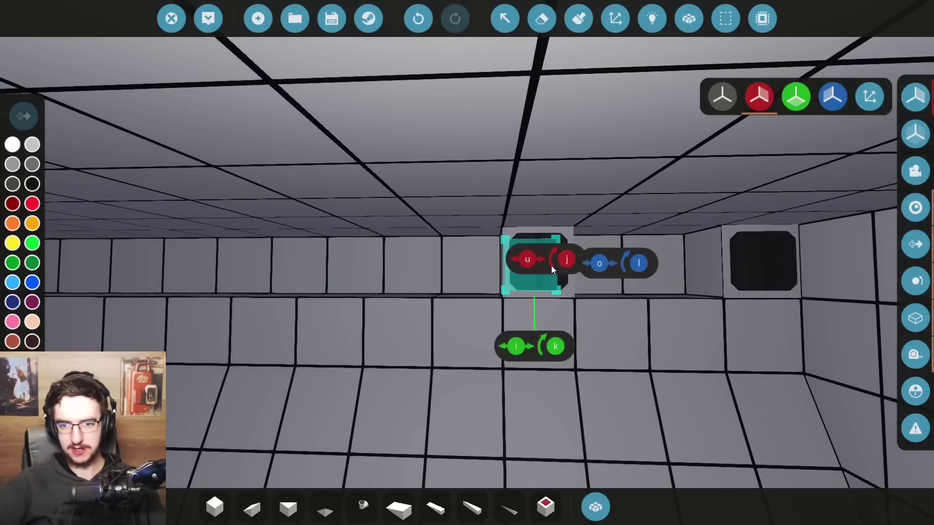
{"action": "left_click", "coordinate": [550, 265]}
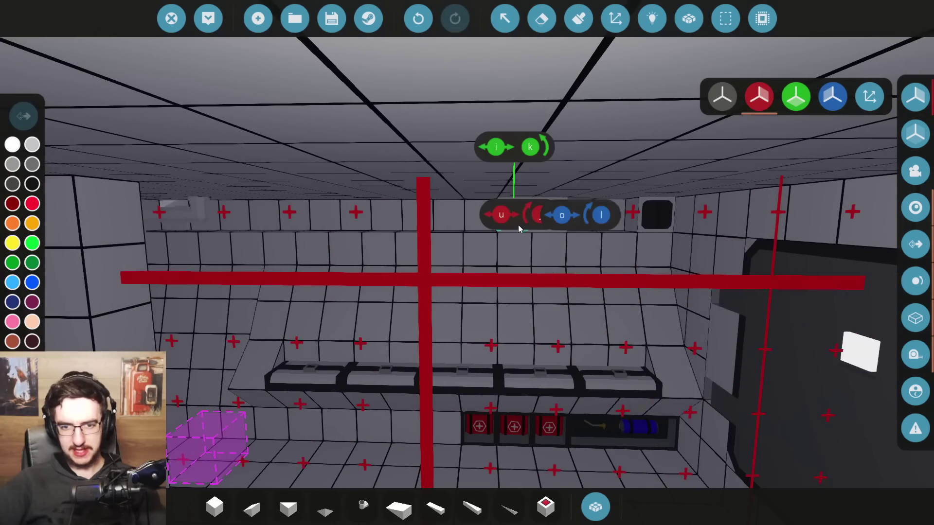
{"action": "left_click_drag", "start_coordinate": [518, 224], "coordinate": [409, 210]}
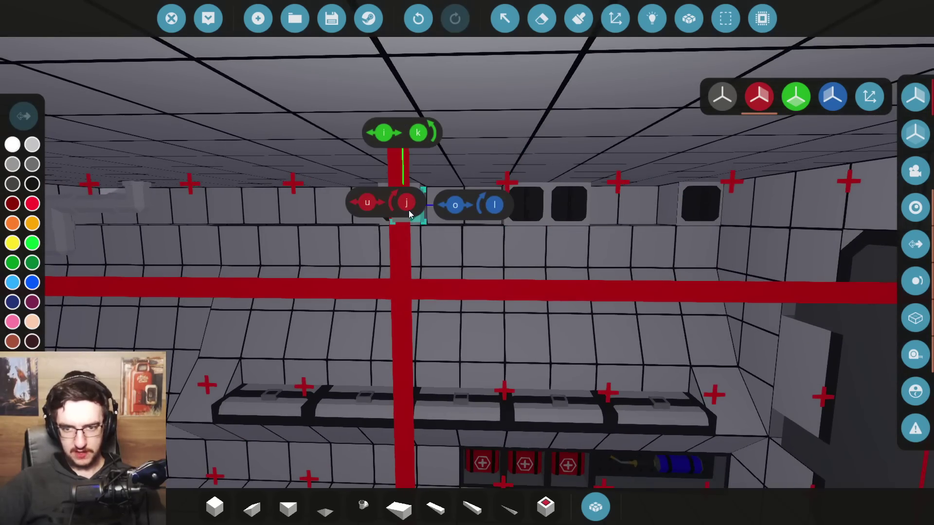
{"action": "key", "text": "a"}
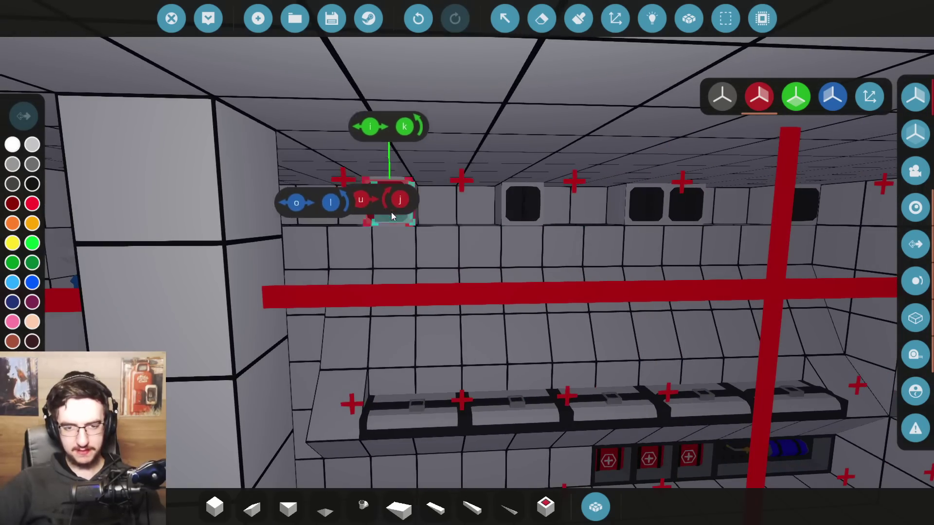
{"action": "key", "text": "s"}
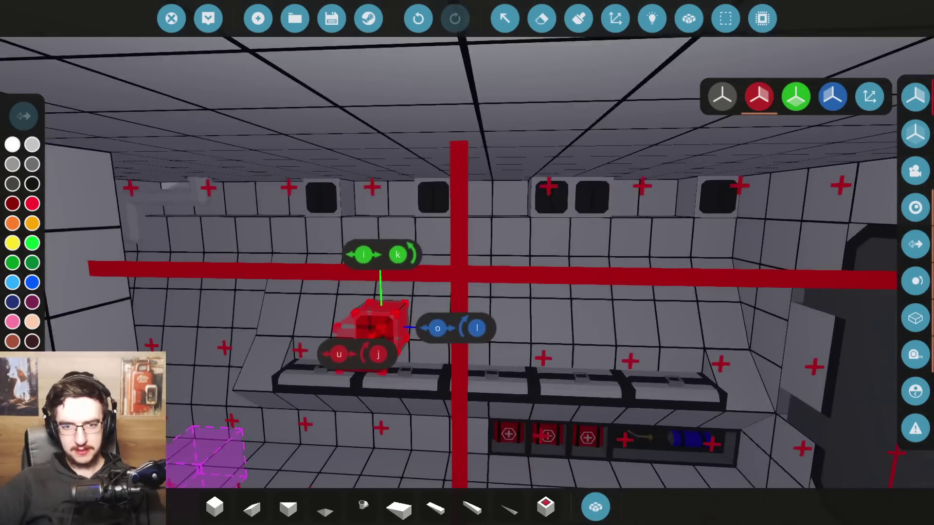
{"action": "mouse_move", "coordinate": [370, 325]}
{"action": "left_mouse_down"}
{"action": "mouse_move", "coordinate": [380, 239]}
{"action": "mouse_move", "coordinate": [369, 193]}
{"action": "mouse_move", "coordinate": [329, 192]}
{"action": "mouse_move", "coordinate": [426, 208]}
{"action": "mouse_move", "coordinate": [418, 200]}
{"action": "mouse_move", "coordinate": [588, 202]}
{"action": "left_mouse_up"}
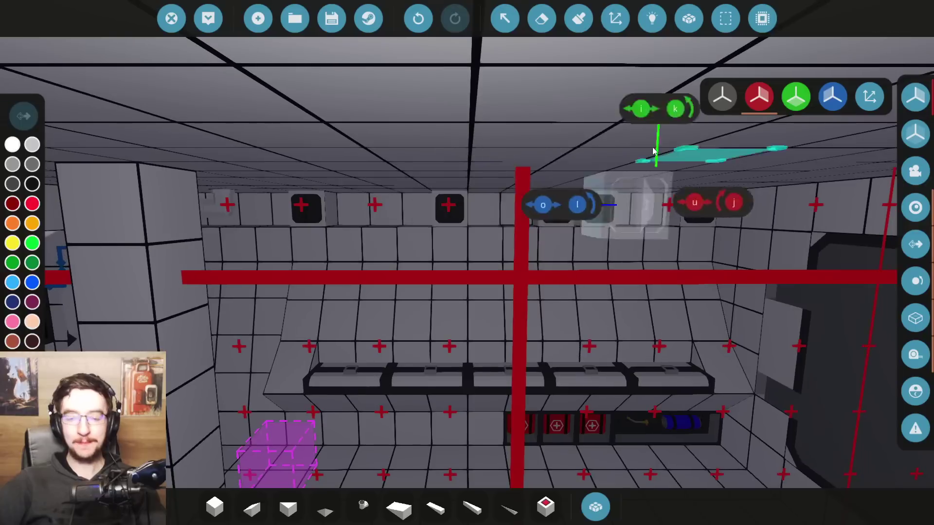
With the Logic tool, drag a rope from the first anchor through the other three
{"action": "left_click", "coordinate": [651, 18]}
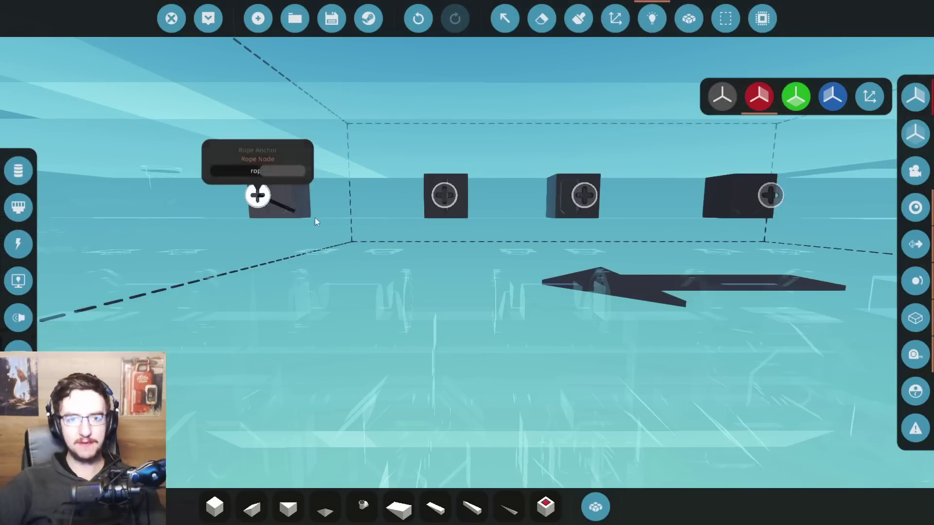
{"action": "mouse_move", "coordinate": [315, 221]}
{"action": "left_mouse_down"}
{"action": "mouse_move", "coordinate": [524, 191]}
{"action": "mouse_move", "coordinate": [635, 195]}
{"action": "mouse_move", "coordinate": [619, 198]}
{"action": "left_mouse_up"}
{"action": "key", "text": "w"}
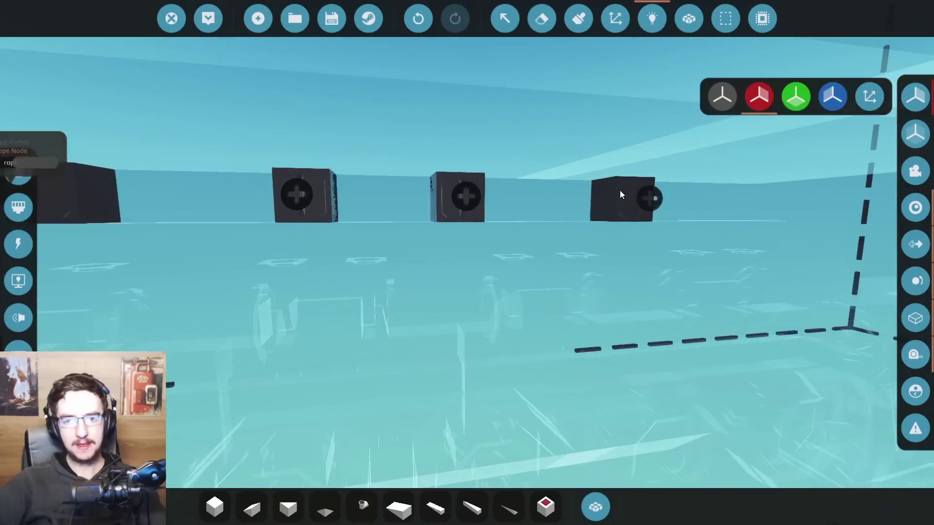
{"action": "key", "text": "d"}
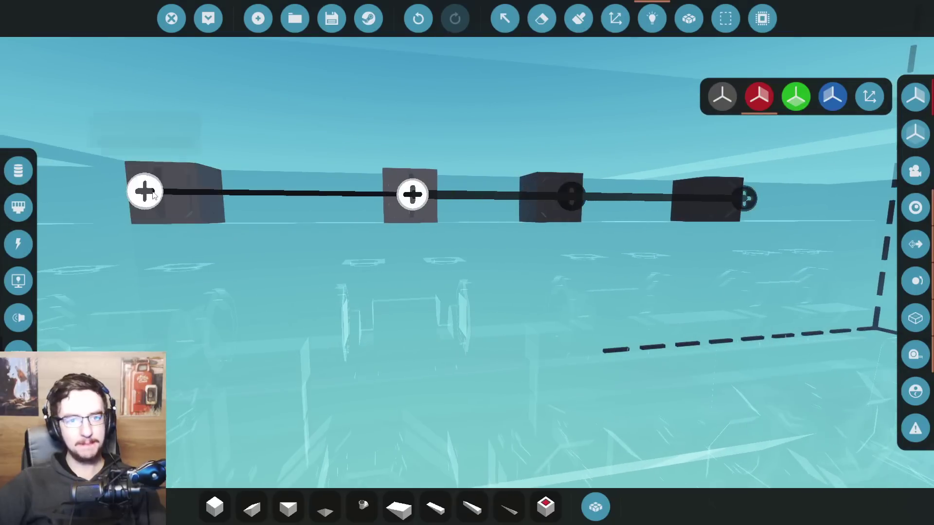
{"action": "key", "text": "s"}
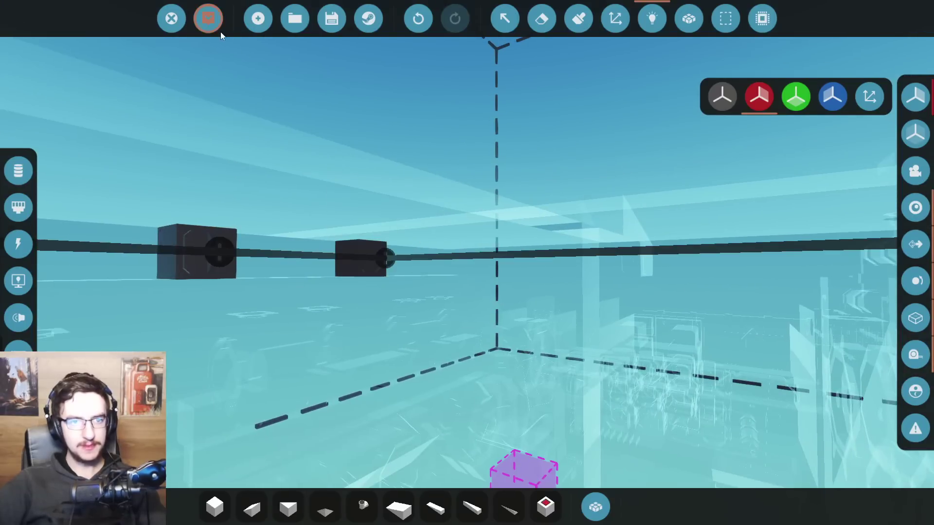
{"action": "left_click", "coordinate": [220, 32]}
{"action": "scroll", "coordinate": [466, 263], "scroll_direction": "down", "scroll_amount": 1}
{"action": "scroll", "coordinate": [466, 263], "scroll_direction": "down", "scroll_amount": 2}
{"action": "key", "text": "w"}
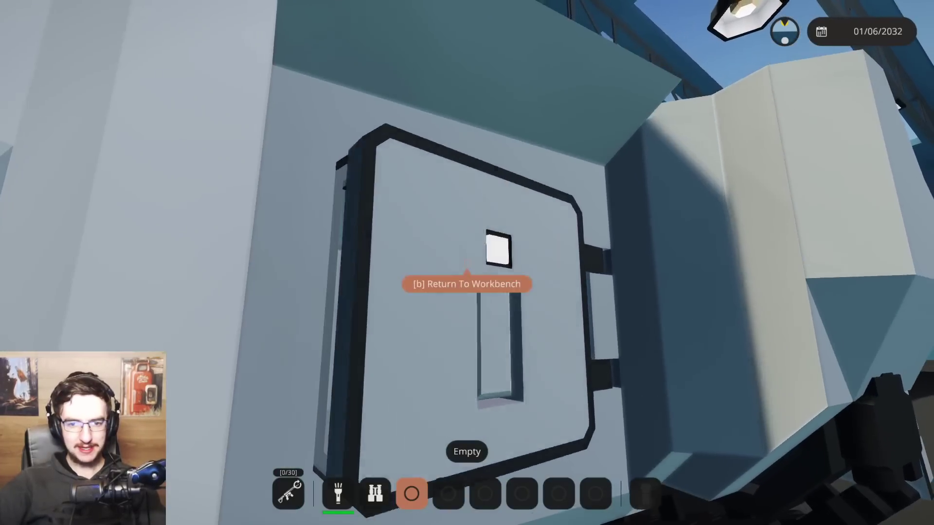
{"action": "left_click", "coordinate": [466, 263]}
{"action": "key", "text": "w"}
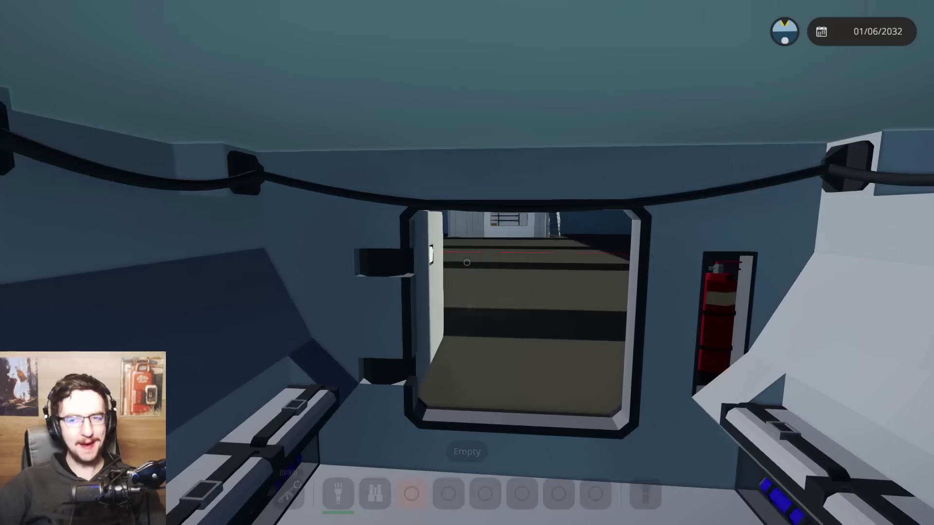
{"action": "key", "text": "b"}
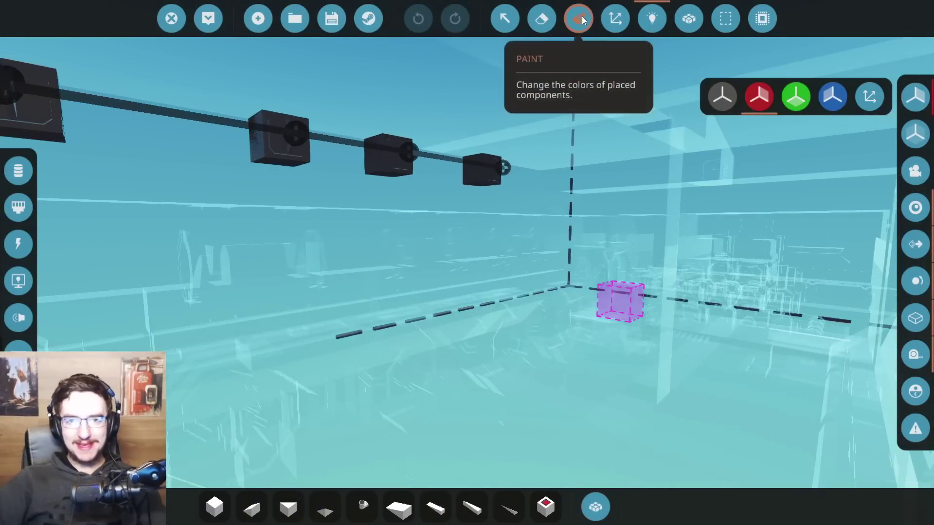
{"action": "left_click", "coordinate": [580, 17]}
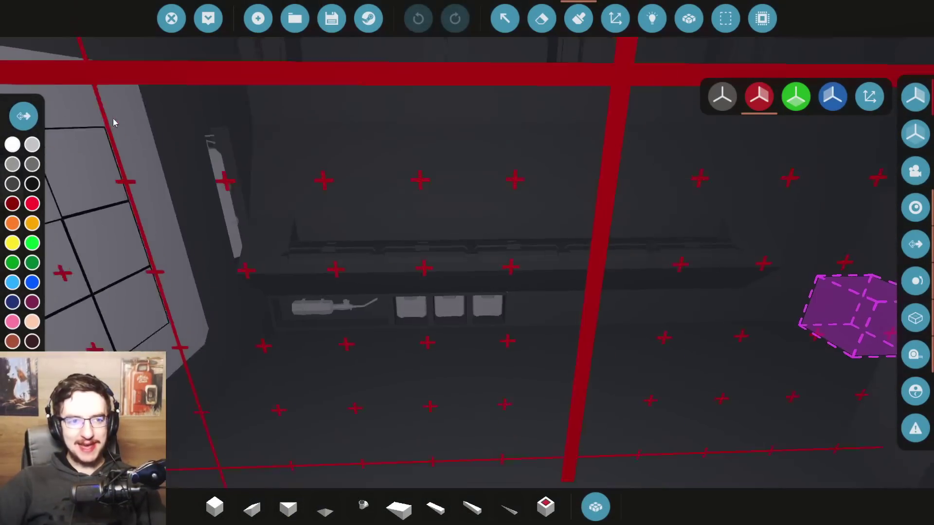
{"action": "left_click", "coordinate": [25, 114]}
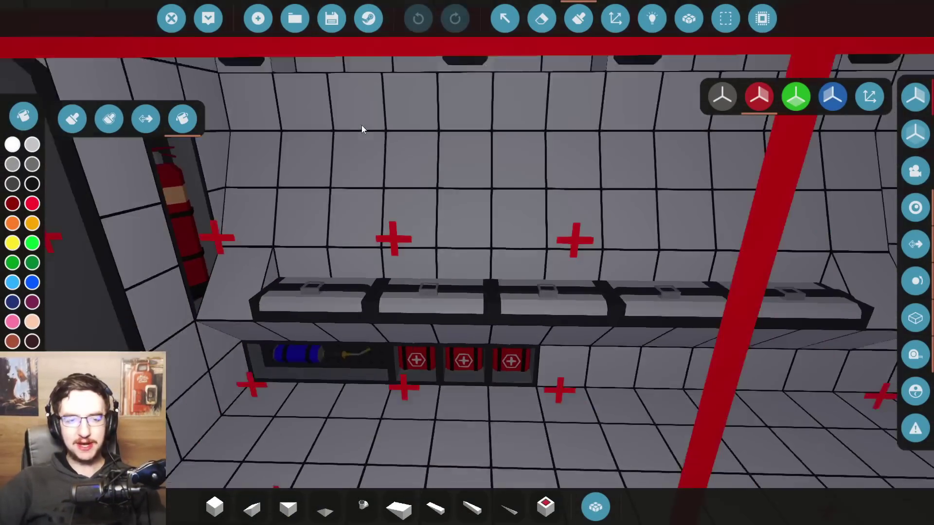
{"action": "left_click", "coordinate": [72, 119]}
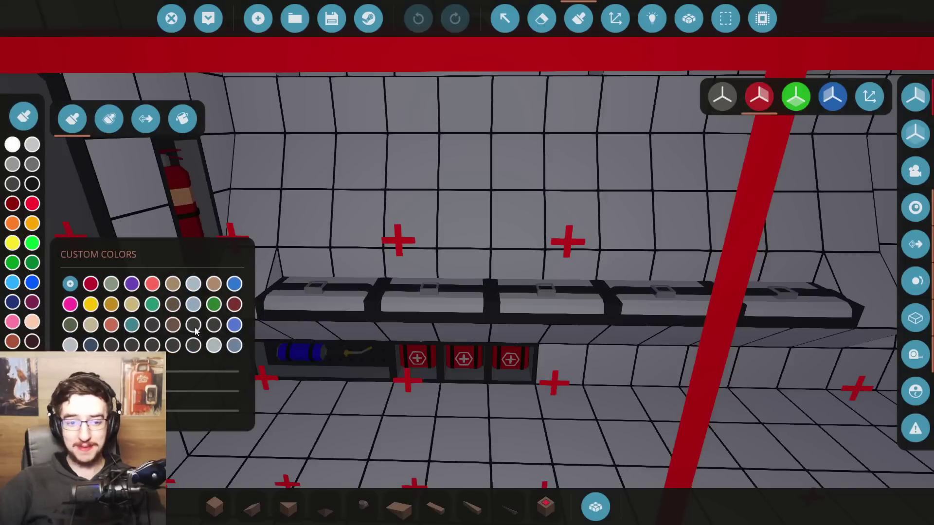
{"action": "key", "text": "w"}
{"action": "left_click", "coordinate": [413, 340]}
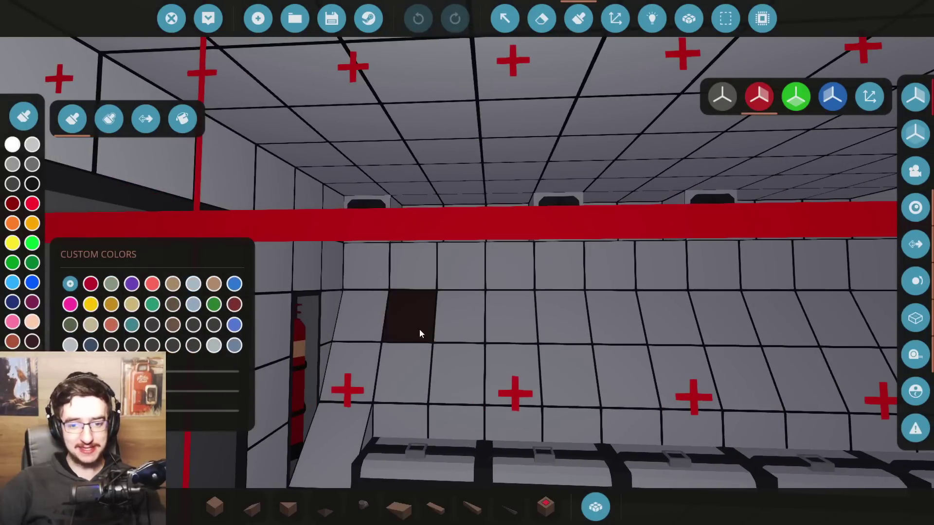
{"action": "key", "text": "s"}
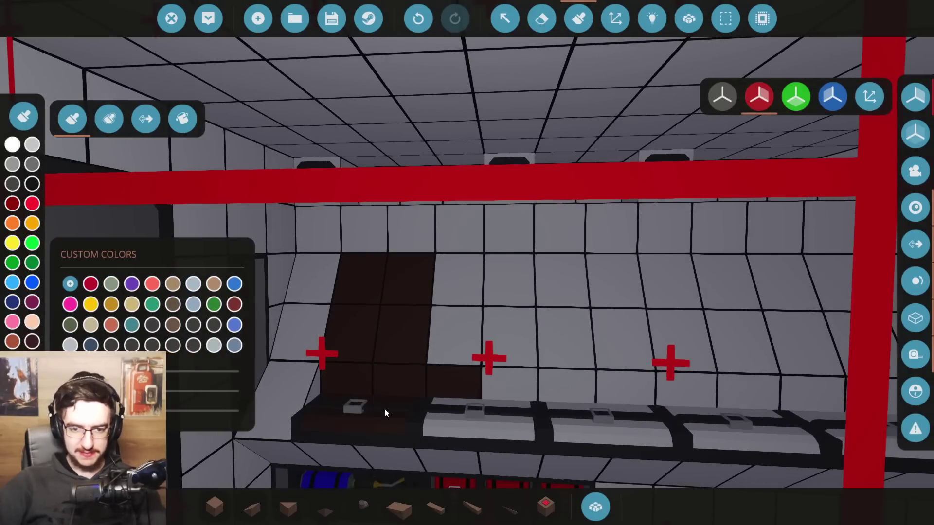
{"action": "left_click", "coordinate": [480, 318]}
{"action": "key", "text": "a"}
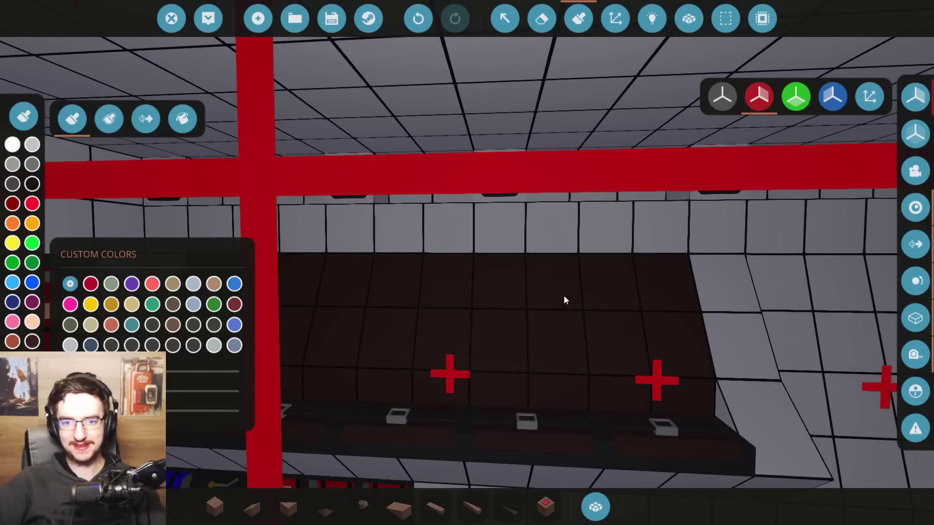
{"action": "key", "text": "s"}
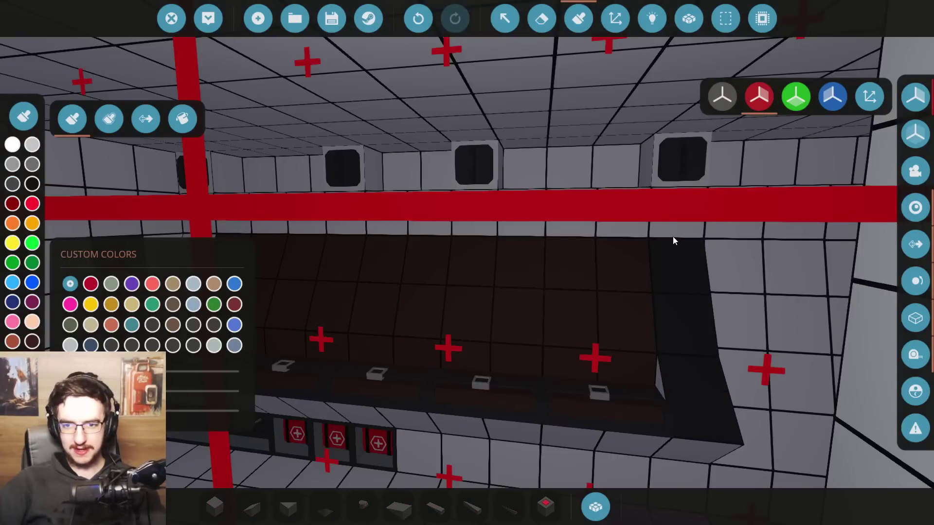
{"action": "key", "text": "s"}
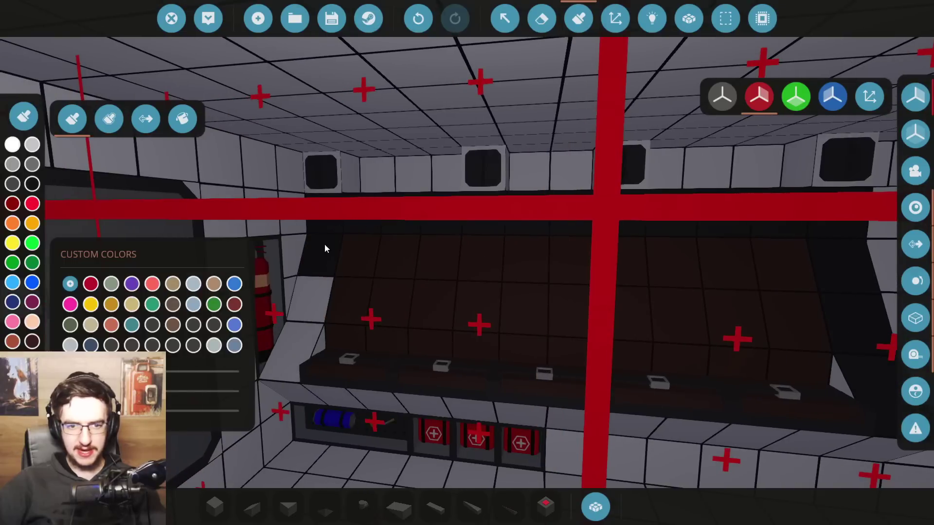
{"action": "key", "text": "d"}
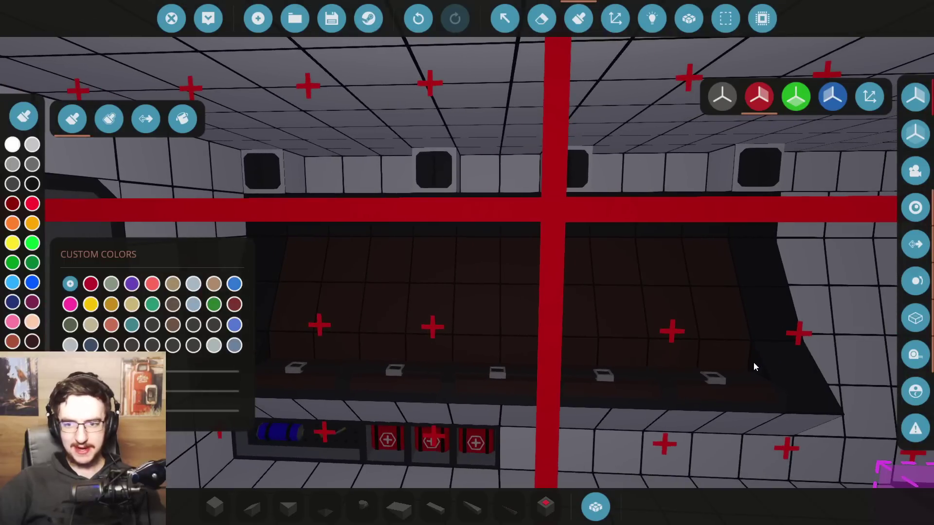
{"action": "key", "text": "q"}
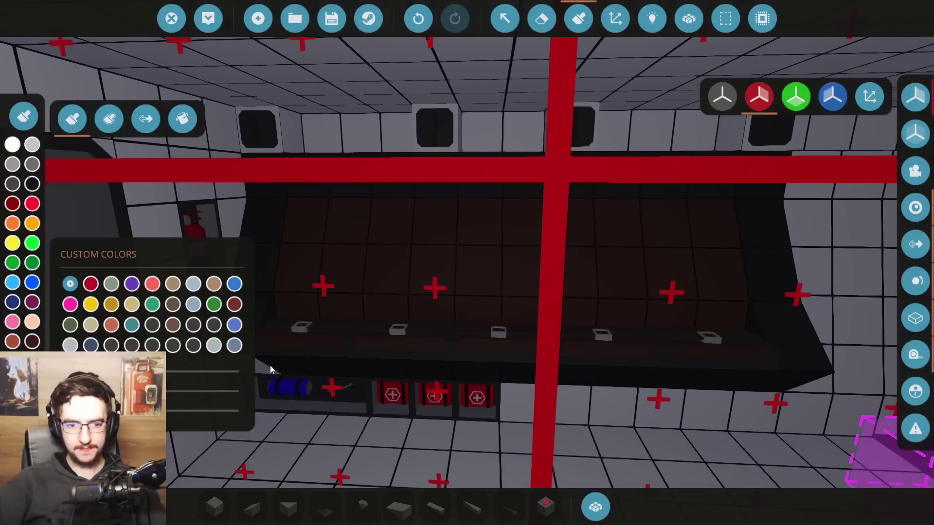
{"action": "key", "text": "q"}
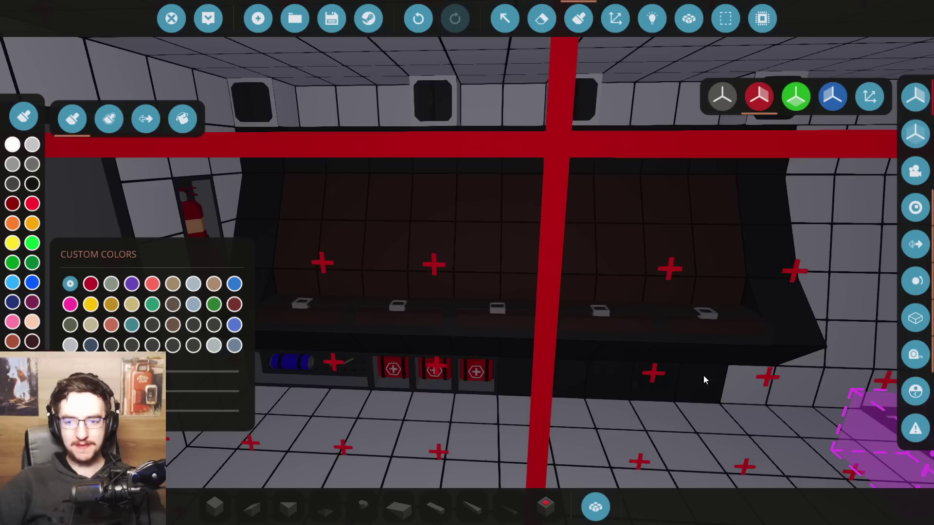
{"action": "left_click_drag", "start_coordinate": [709, 380], "coordinate": [724, 368]}
{"action": "scroll", "coordinate": [388, 252], "scroll_direction": "down", "scroll_amount": 5}
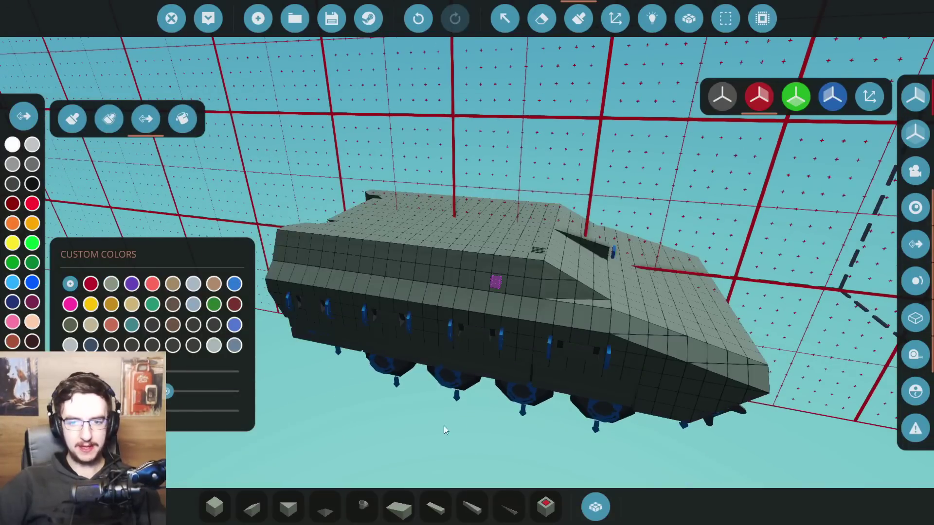
Move through the cabin toward the ceiling and switch the Paint tool to single-panel painting
{"action": "scroll", "coordinate": [438, 426], "scroll_direction": "up", "scroll_amount": 5}
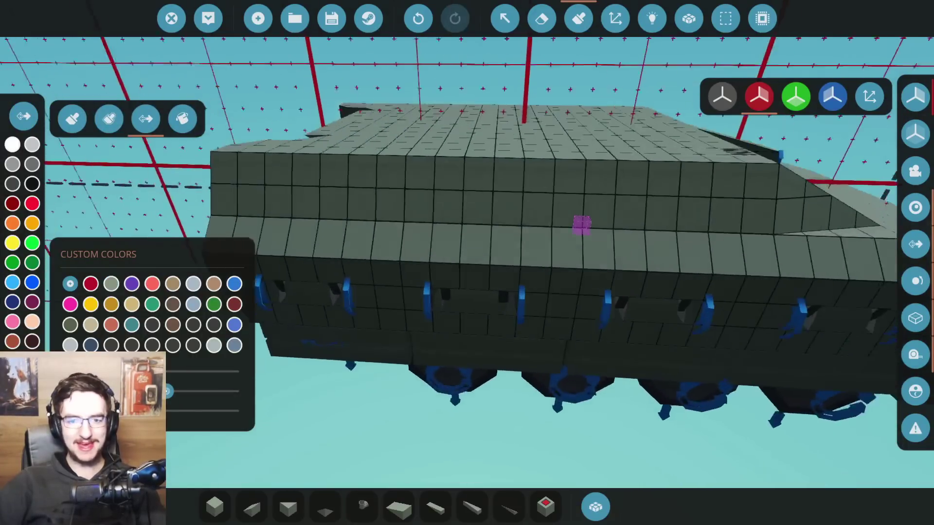
{"action": "scroll", "coordinate": [466, 263], "scroll_direction": "up", "scroll_amount": 5}
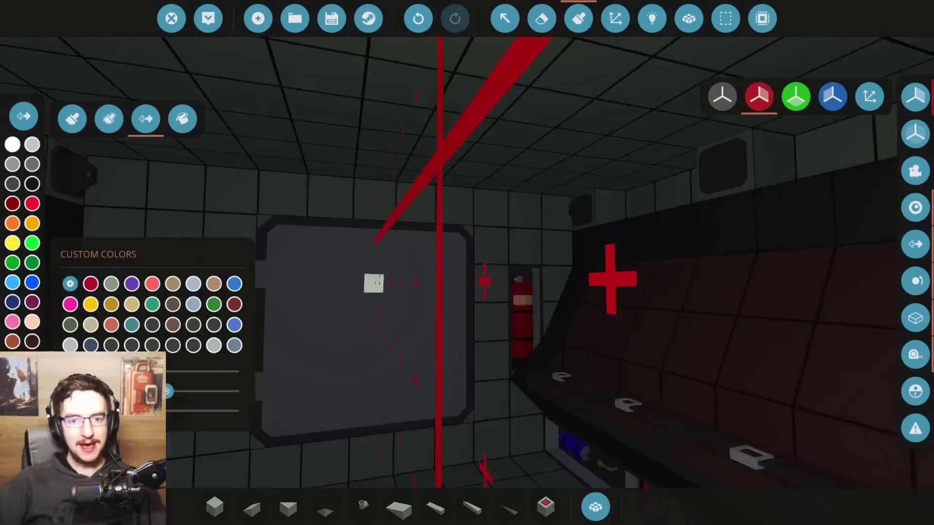
{"action": "left_click_drag", "start_coordinate": [467, 263], "coordinate": [427, 413]}
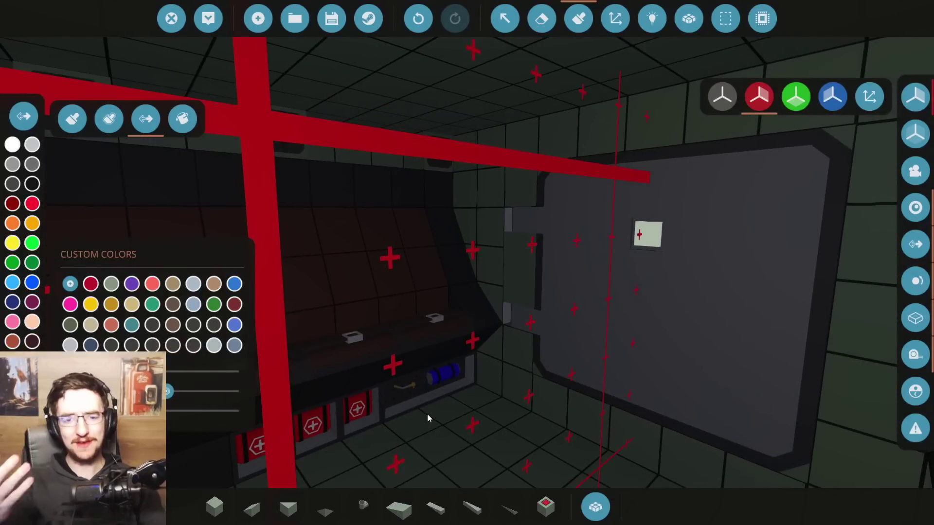
{"action": "mouse_move", "coordinate": [450, 392]}
{"action": "left_mouse_down"}
{"action": "mouse_move", "coordinate": [370, 379]}
{"action": "mouse_move", "coordinate": [272, 331]}
{"action": "mouse_move", "coordinate": [440, 366]}
{"action": "left_mouse_up"}
{"action": "scroll", "coordinate": [441, 366], "scroll_direction": "up", "scroll_amount": 5}
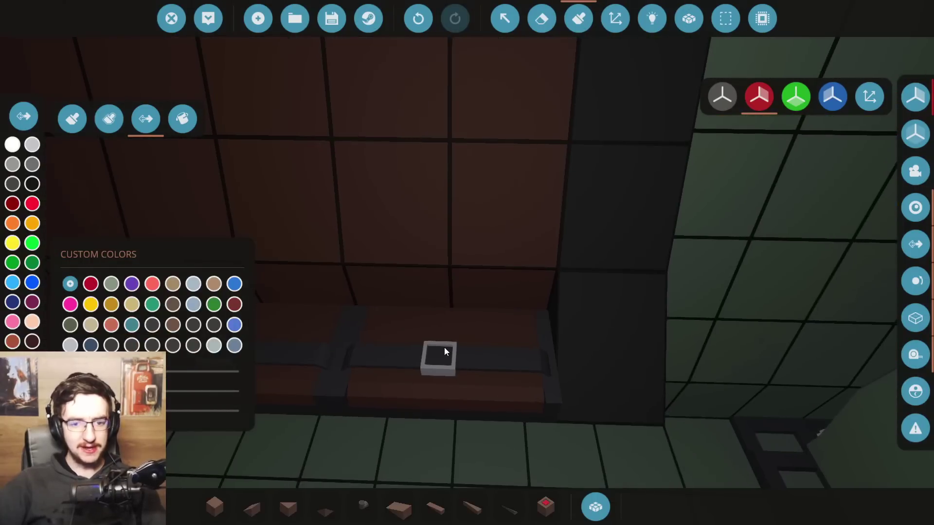
{"action": "left_click", "coordinate": [81, 121]}
Paint the wall panel beside the driver's console dark grey
{"action": "mouse_move", "coordinate": [466, 293]}
{"action": "left_mouse_down"}
{"action": "mouse_move", "coordinate": [632, 330]}
{"action": "mouse_move", "coordinate": [498, 310]}
{"action": "left_mouse_up"}
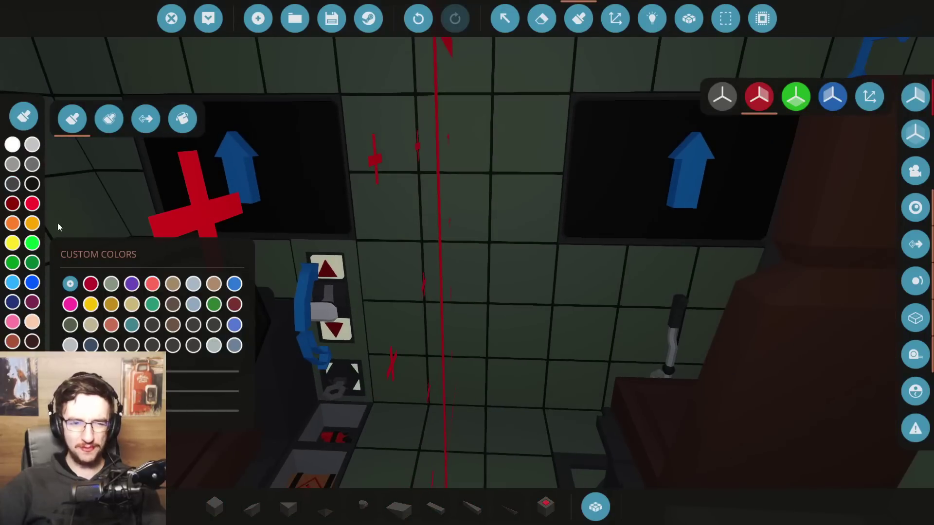
{"action": "left_click_drag", "start_coordinate": [467, 263], "coordinate": [354, 258]}
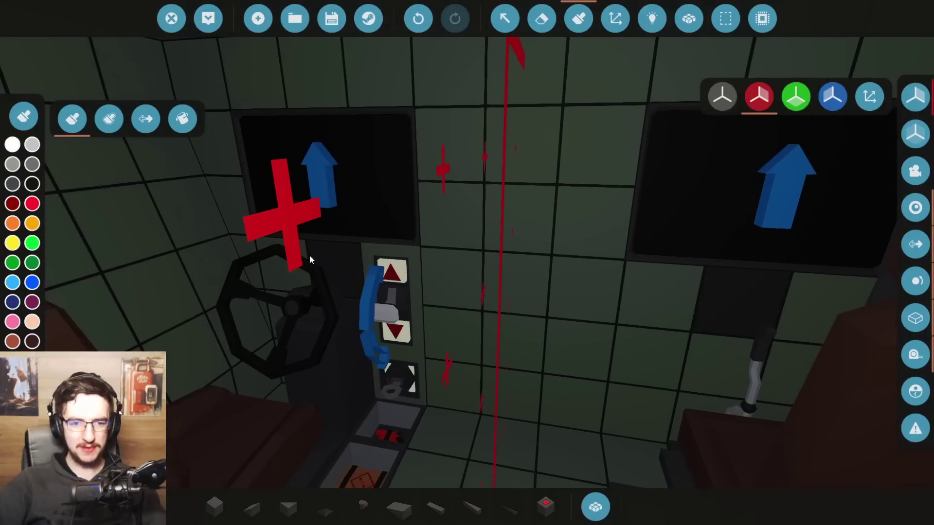
{"action": "mouse_move", "coordinate": [278, 302]}
{"action": "left_mouse_down"}
{"action": "mouse_move", "coordinate": [546, 386]}
{"action": "mouse_move", "coordinate": [482, 350]}
{"action": "mouse_move", "coordinate": [439, 289]}
{"action": "left_mouse_up"}
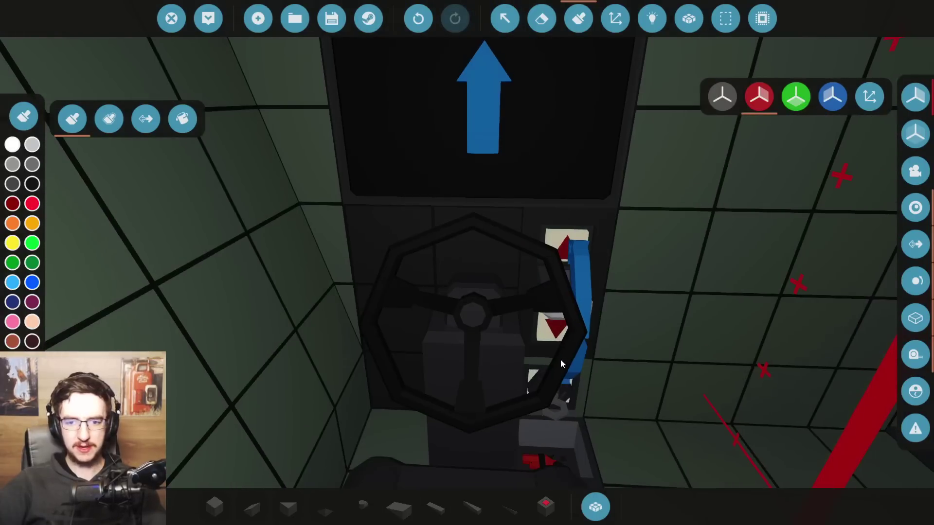
{"action": "left_click_drag", "start_coordinate": [560, 360], "coordinate": [480, 365]}
{"action": "mouse_move", "coordinate": [576, 381]}
{"action": "left_mouse_down"}
{"action": "mouse_move", "coordinate": [584, 433]}
{"action": "mouse_move", "coordinate": [371, 368]}
{"action": "left_mouse_up"}
{"action": "left_click_drag", "start_coordinate": [173, 178], "coordinate": [231, 197]}
{"action": "left_click", "coordinate": [293, 228]}
{"action": "left_click_drag", "start_coordinate": [293, 354], "coordinate": [358, 350]}
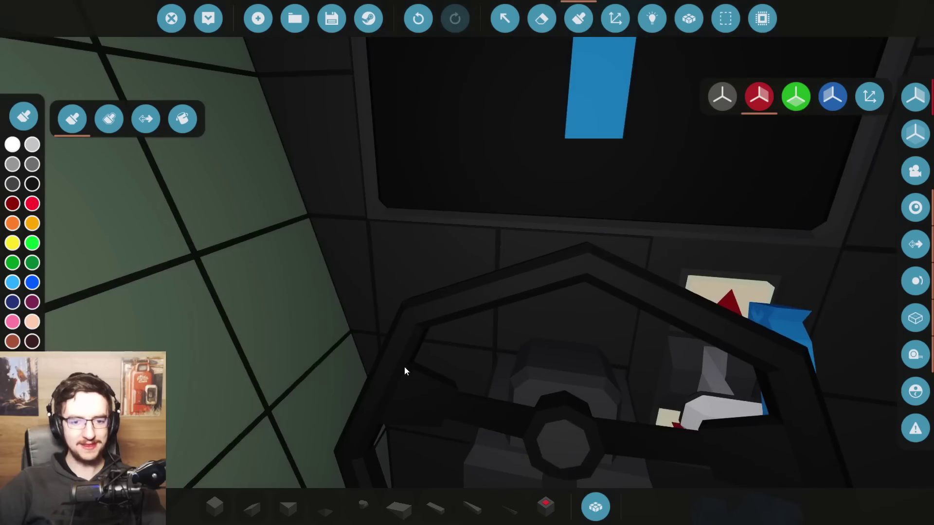
{"action": "left_click_drag", "start_coordinate": [421, 371], "coordinate": [421, 370]}
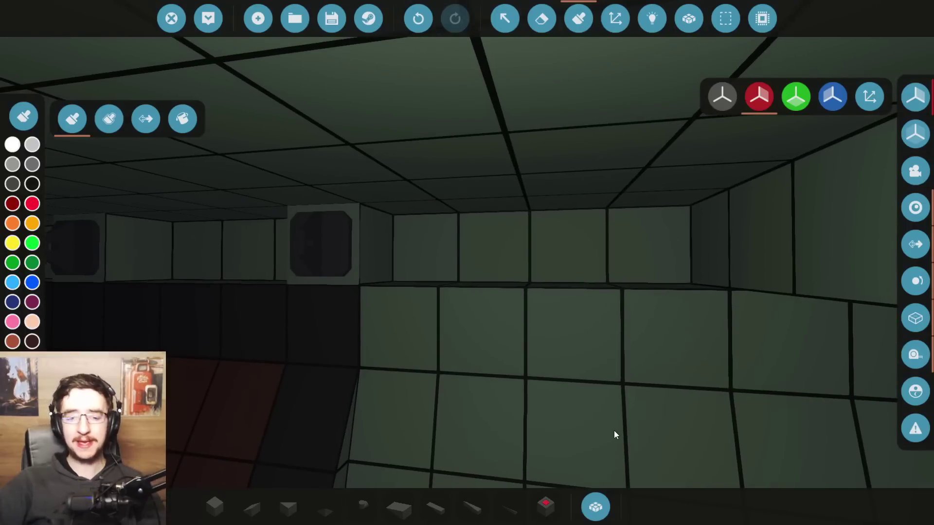
Clear the inventory search and pick the First Aid Kit equipment locker for the wall
{"action": "left_click", "coordinate": [595, 506]}
{"action": "key", "text": "BackSpace"}
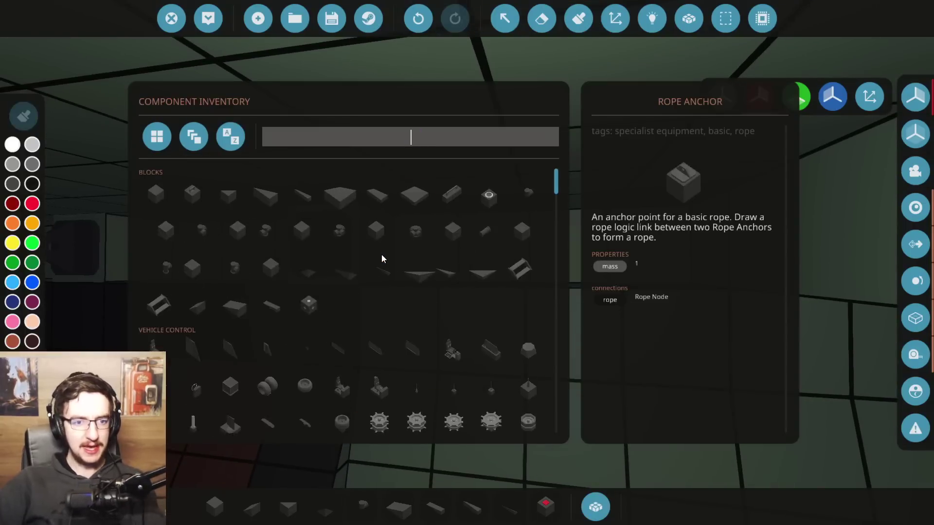
{"action": "scroll", "coordinate": [387, 262], "scroll_direction": "down", "scroll_amount": 5}
{"action": "scroll", "coordinate": [415, 344], "scroll_direction": "down", "scroll_amount": 10}
{"action": "scroll", "coordinate": [437, 310], "scroll_direction": "down", "scroll_amount": 5}
{"action": "scroll", "coordinate": [270, 272], "scroll_direction": "up", "scroll_amount": 3}
{"action": "double_click", "coordinate": [275, 274]}
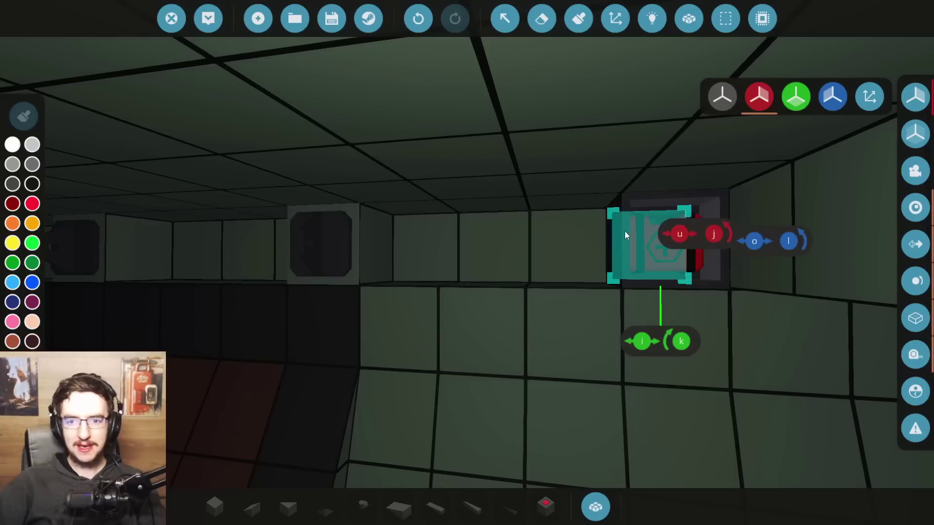
Add the compass storage unit, then select the flare storage unit
{"action": "left_click", "coordinate": [603, 517]}
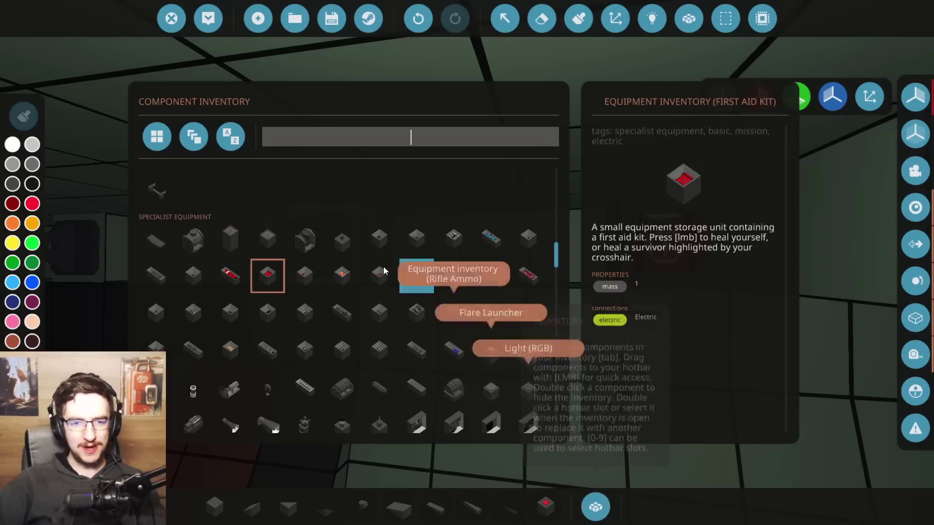
{"action": "double_click", "coordinate": [529, 243]}
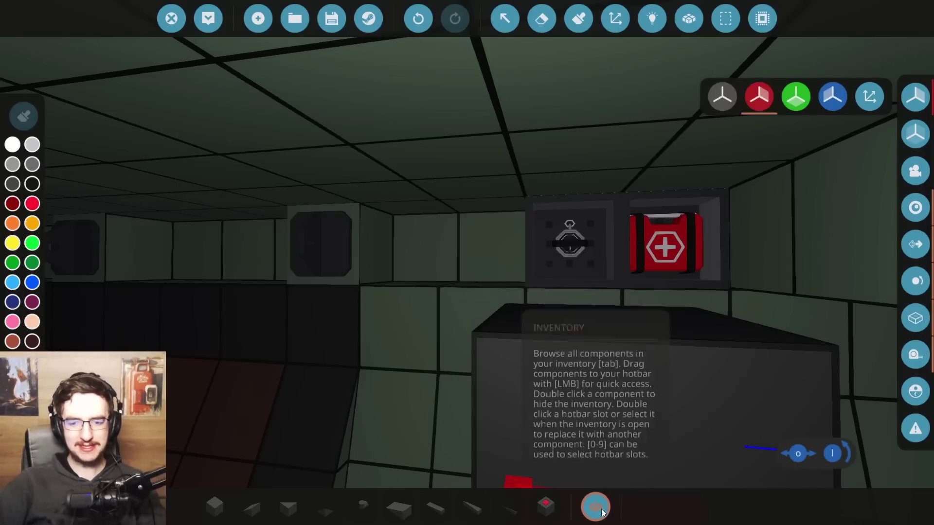
{"action": "left_click", "coordinate": [595, 507]}
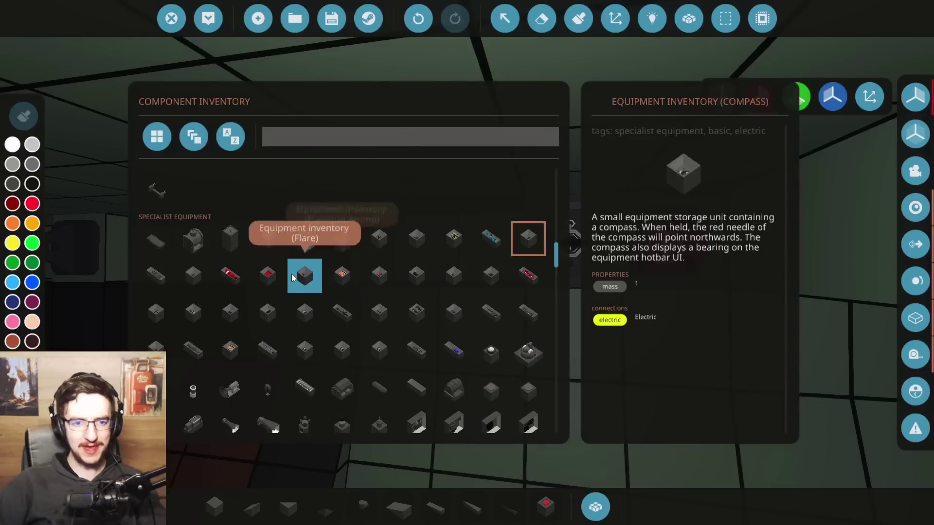
{"action": "double_click", "coordinate": [308, 276]}
Mark a long strip of floor for removal, then undo it
{"action": "key", "text": "s"}
{"action": "key", "text": "s"}
{"action": "key", "text": "s"}
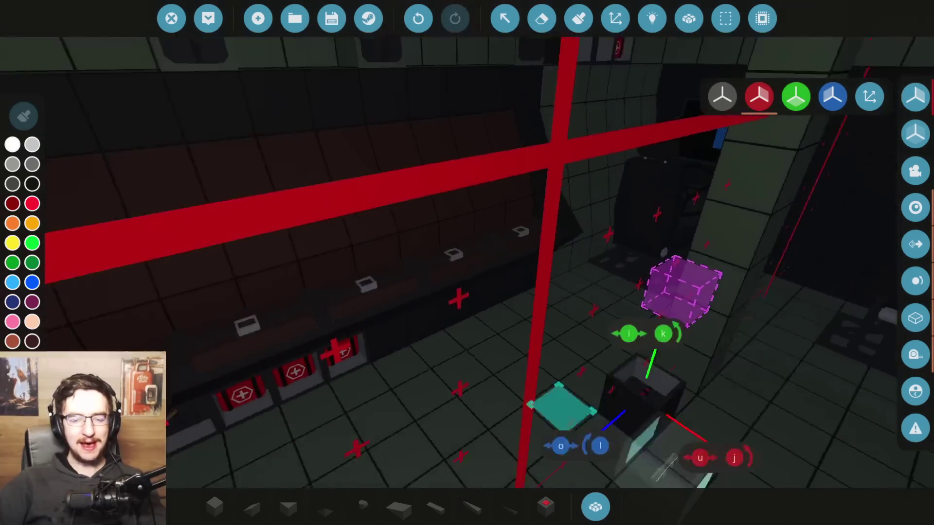
{"action": "mouse_move", "coordinate": [281, 177]}
{"action": "left_mouse_down"}
{"action": "mouse_move", "coordinate": [345, 259]}
{"action": "mouse_move", "coordinate": [498, 299]}
{"action": "mouse_move", "coordinate": [555, 218]}
{"action": "mouse_move", "coordinate": [558, 194]}
{"action": "left_mouse_up"}
{"action": "key", "text": "ctrl+z"}
Redo the floor strip removal, pick the Fluid Heat Sink, then a Fluid Pressure Sensor
{"action": "key", "text": "a"}
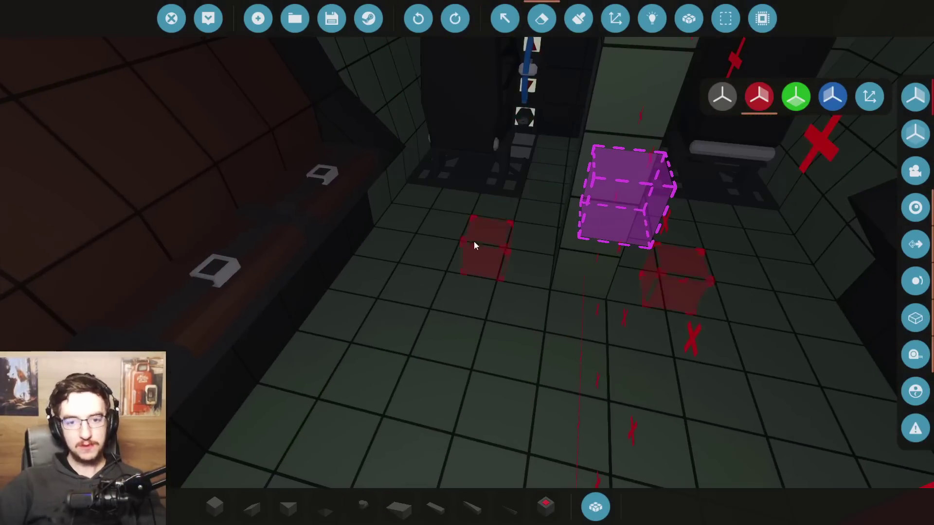
{"action": "key", "text": "ctrl+y"}
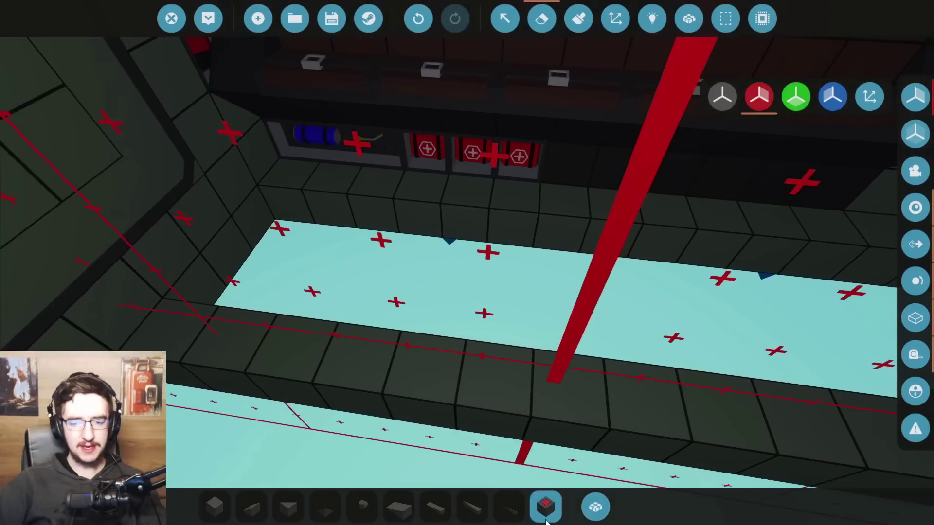
{"action": "left_click", "coordinate": [589, 514]}
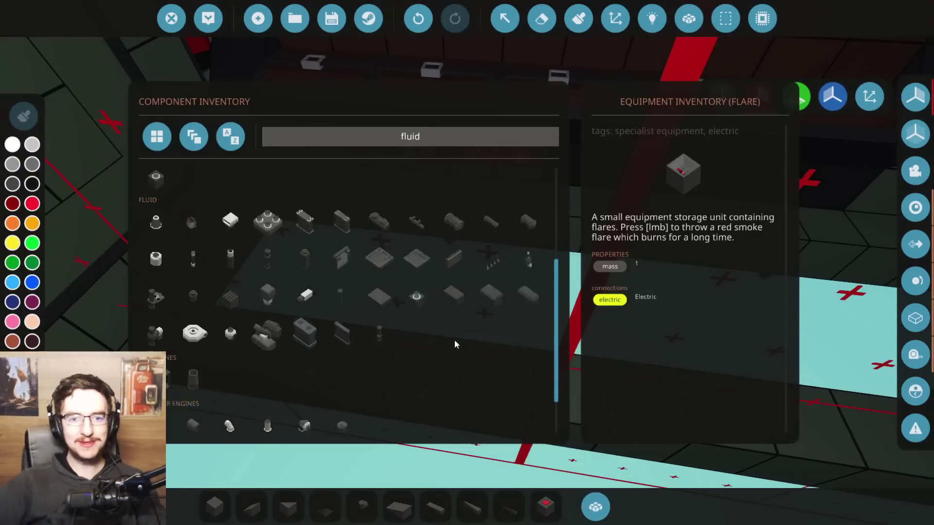
{"action": "scroll", "coordinate": [458, 343], "scroll_direction": "up", "scroll_amount": 1}
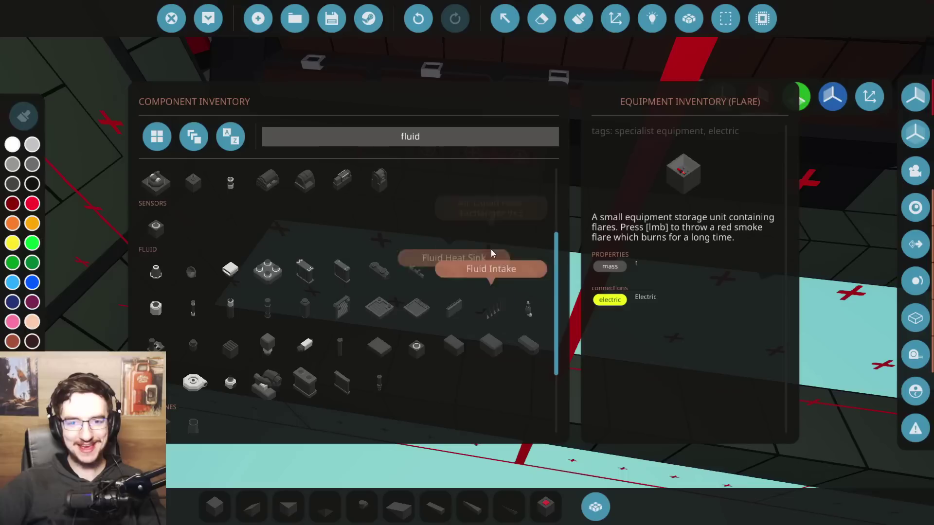
{"action": "left_click", "coordinate": [454, 306]}
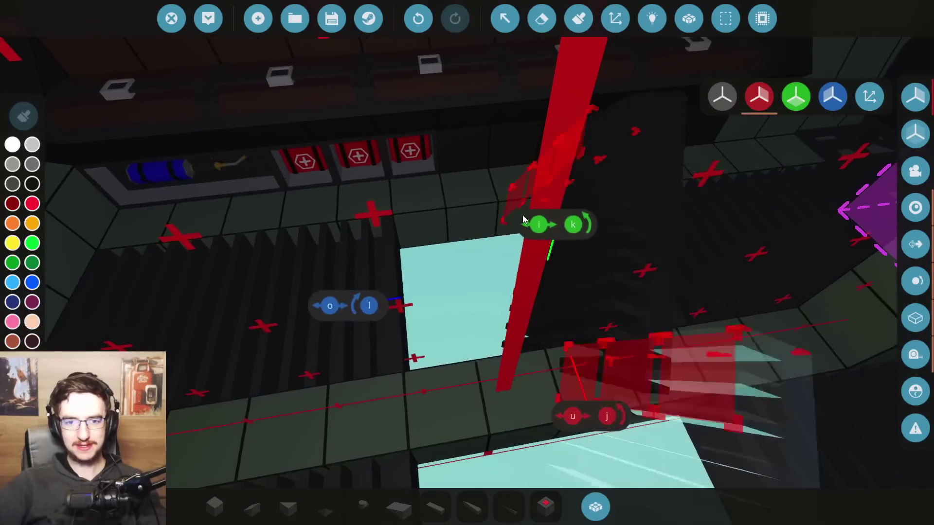
{"action": "key", "text": "q"}
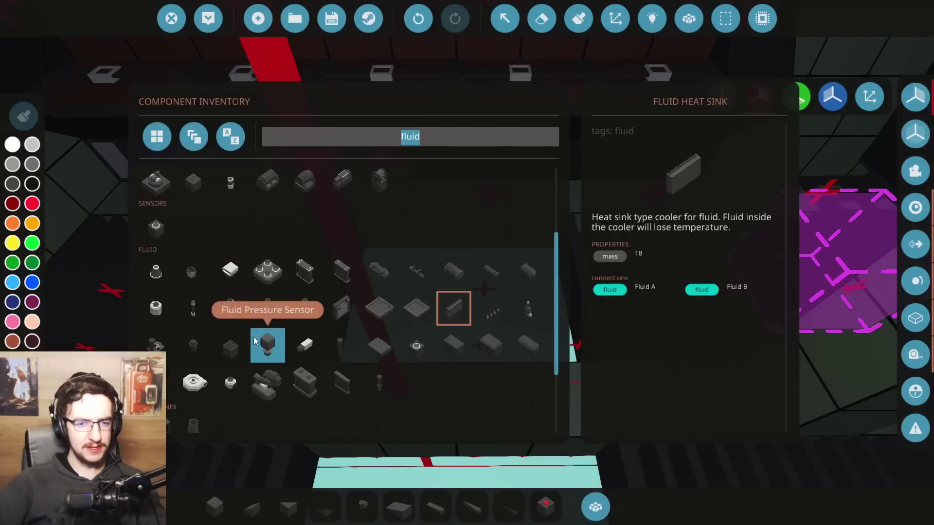
{"action": "left_click", "coordinate": [387, 354]}
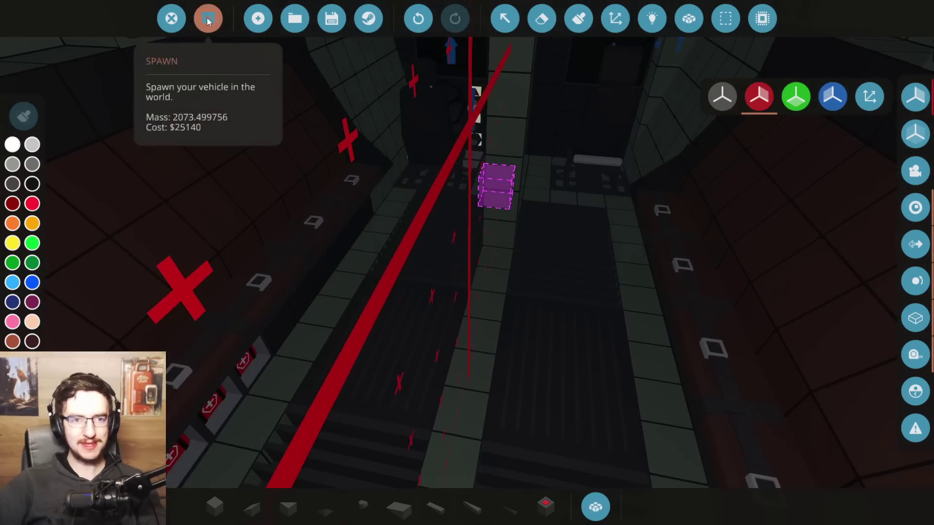
Spawn the IFV, switch on the flashlight and walk into the dark crew cabin
{"action": "left_click", "coordinate": [207, 20]}
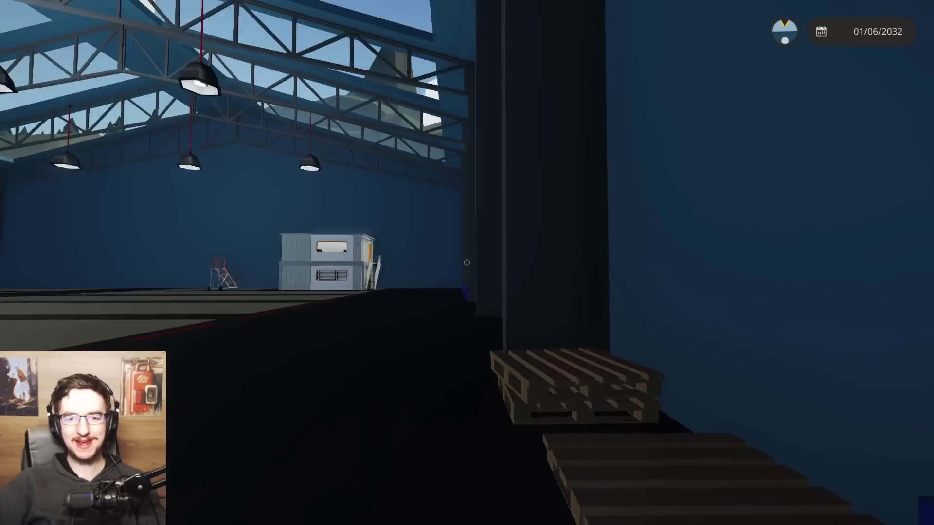
{"action": "scroll", "coordinate": [466, 263], "scroll_direction": "down", "scroll_amount": 2}
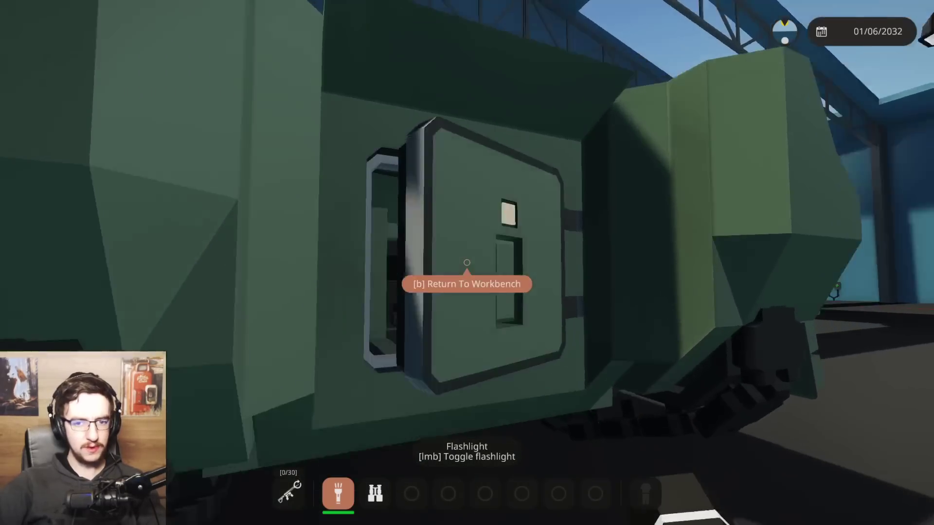
{"action": "key", "text": "e"}
{"action": "left_click", "coordinate": [466, 262]}
{"action": "key", "text": "w"}
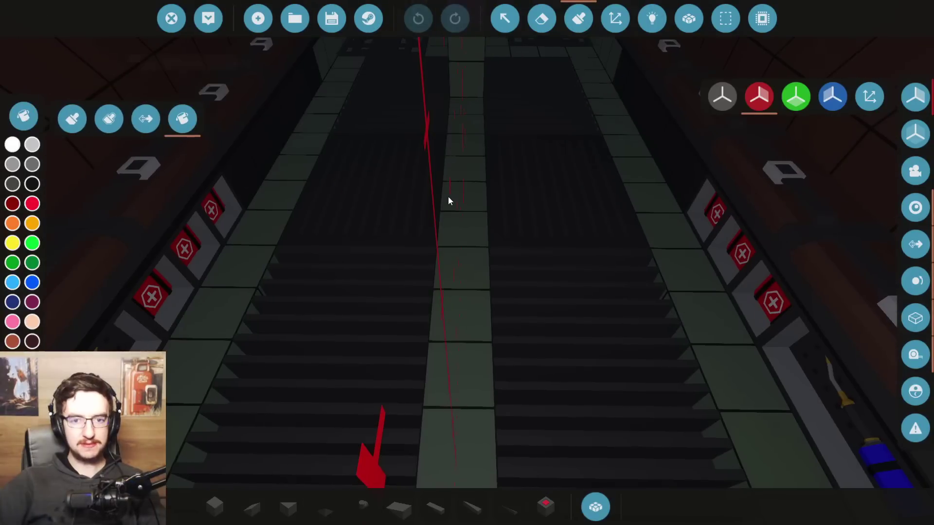
{"action": "left_click", "coordinate": [460, 196]}
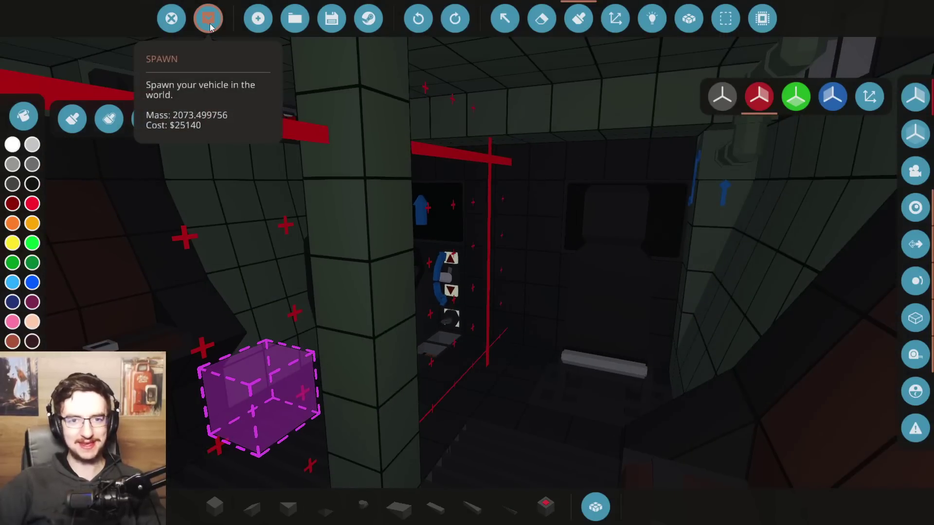
Respawn, enter through the side hatch, then paint a wall panel and undo it
{"action": "left_click", "coordinate": [210, 25]}
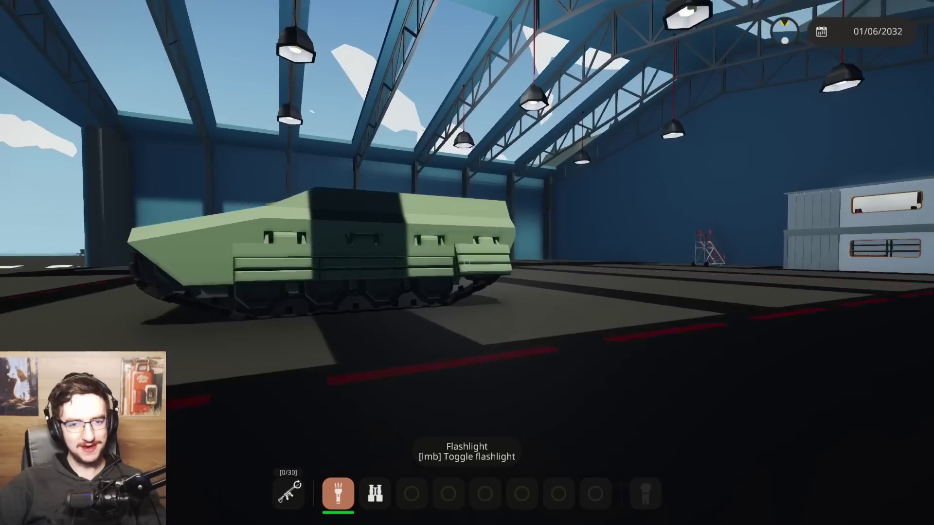
{"action": "key", "text": "w"}
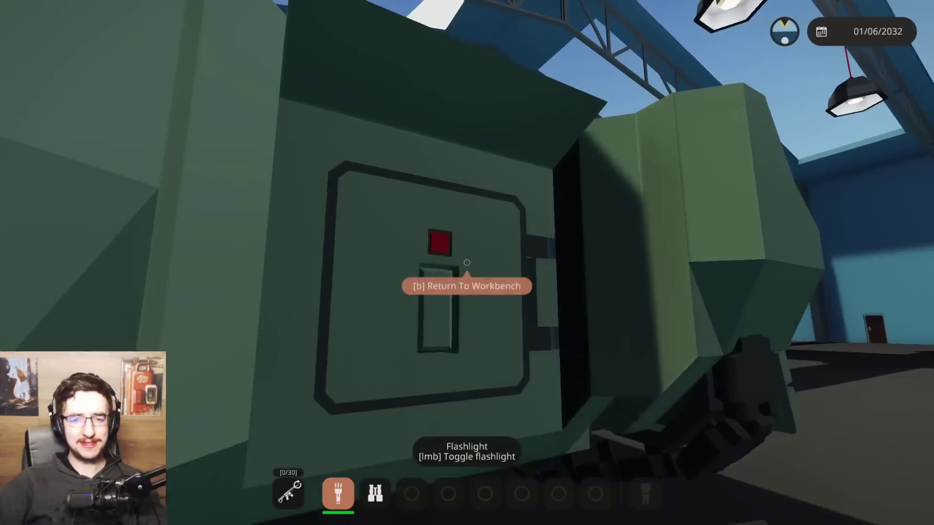
{"action": "key", "text": "e"}
{"action": "key", "text": "w"}
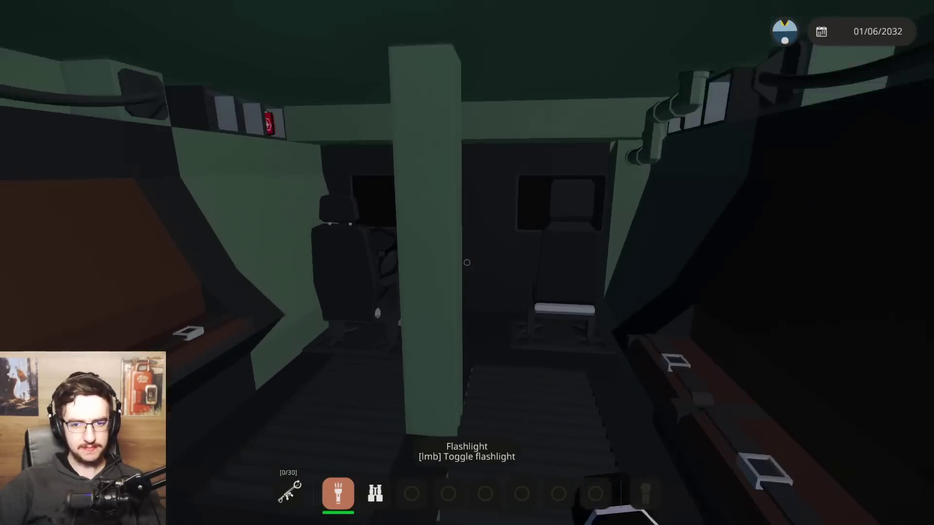
{"action": "left_click", "coordinate": [466, 263]}
{"action": "left_click", "coordinate": [467, 263]}
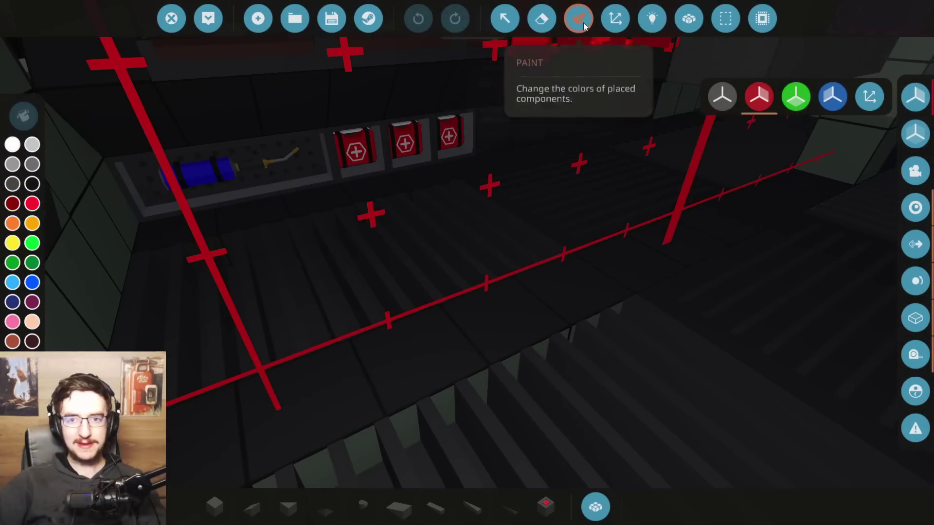
{"action": "left_click", "coordinate": [459, 386]}
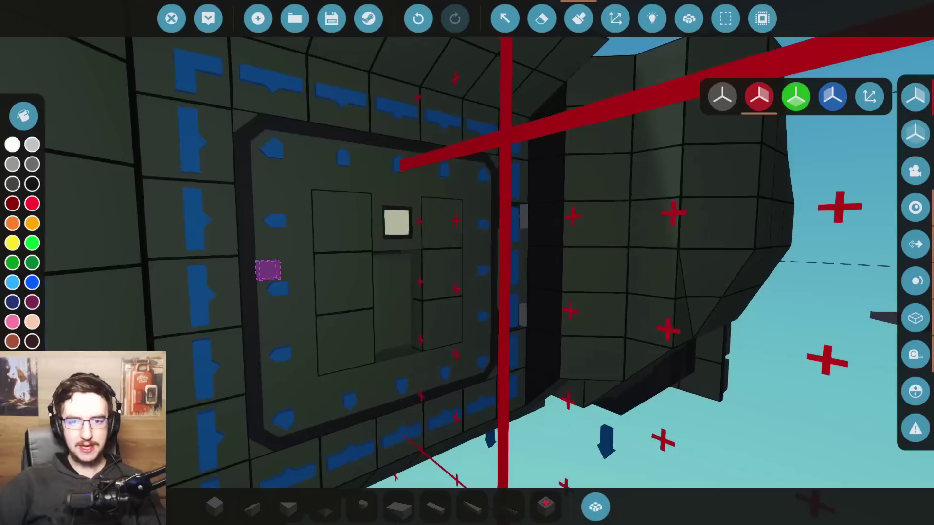
{"action": "key", "text": "ctrl+z"}
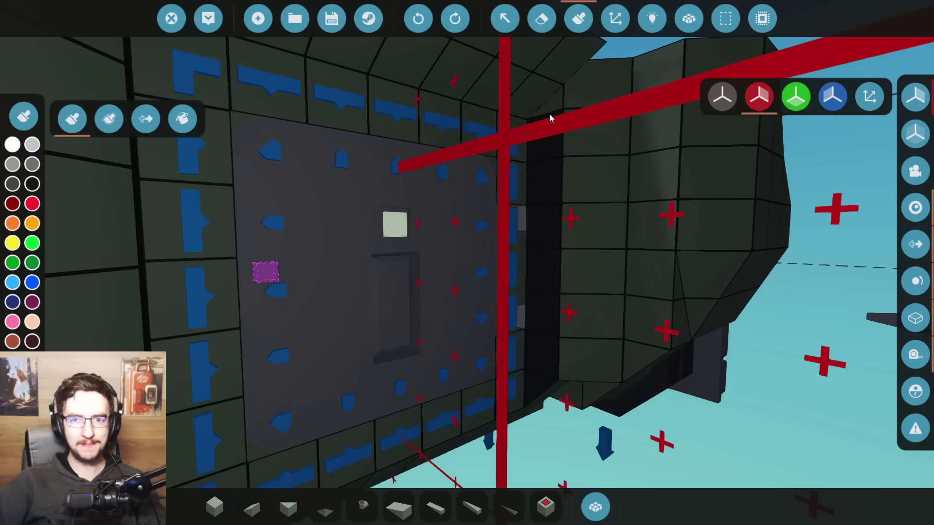
{"action": "scroll", "coordinate": [539, 373], "scroll_direction": "down", "scroll_amount": 5}
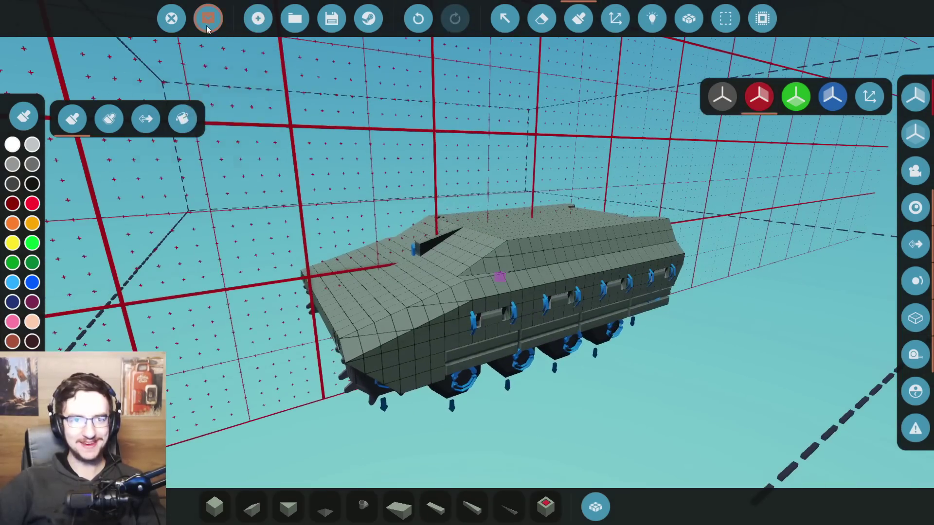
Spawn the IFV, step inside through the hull door and light the cabin with the flashlight
{"action": "left_click", "coordinate": [208, 20]}
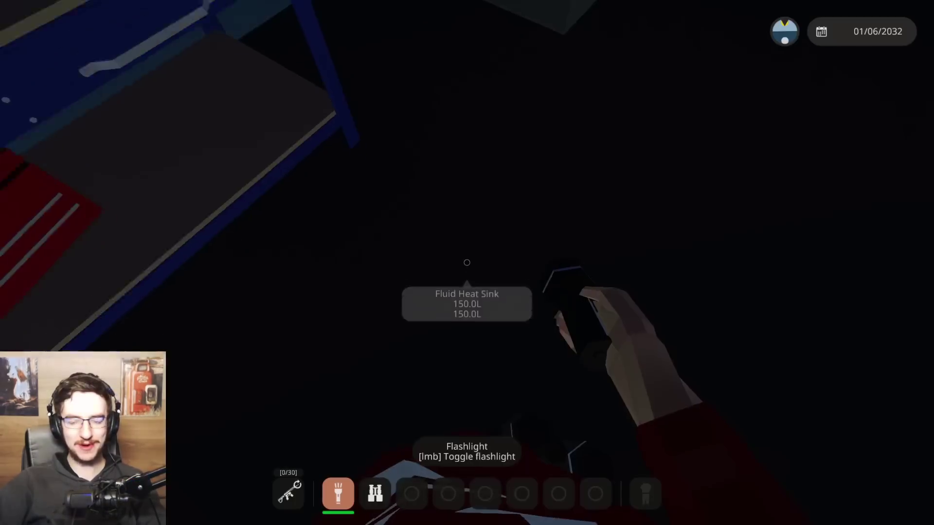
{"action": "key", "text": "w"}
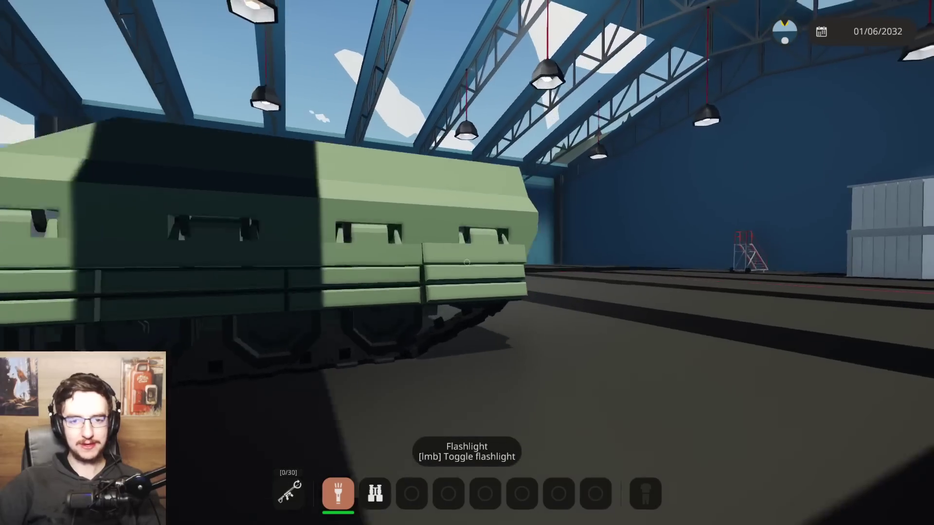
{"action": "key", "text": "e"}
{"action": "key", "text": "w"}
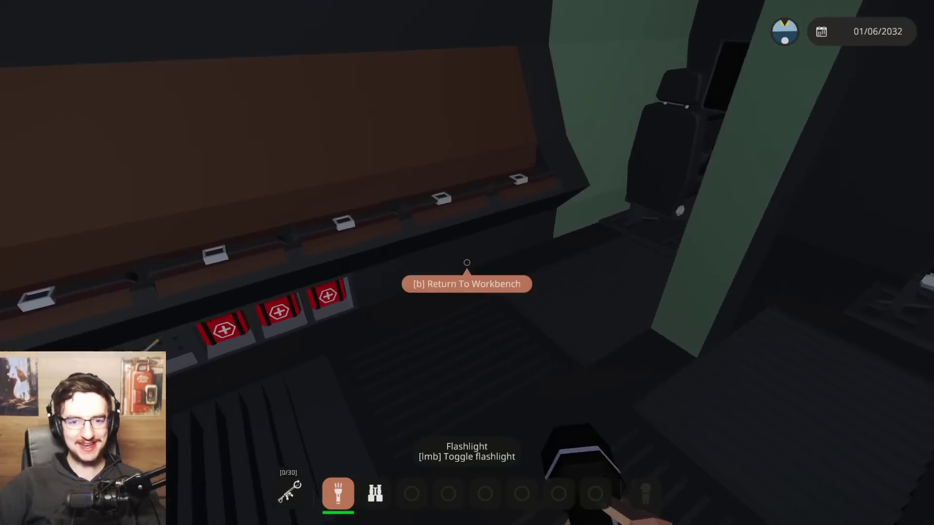
{"action": "left_click", "coordinate": [467, 262]}
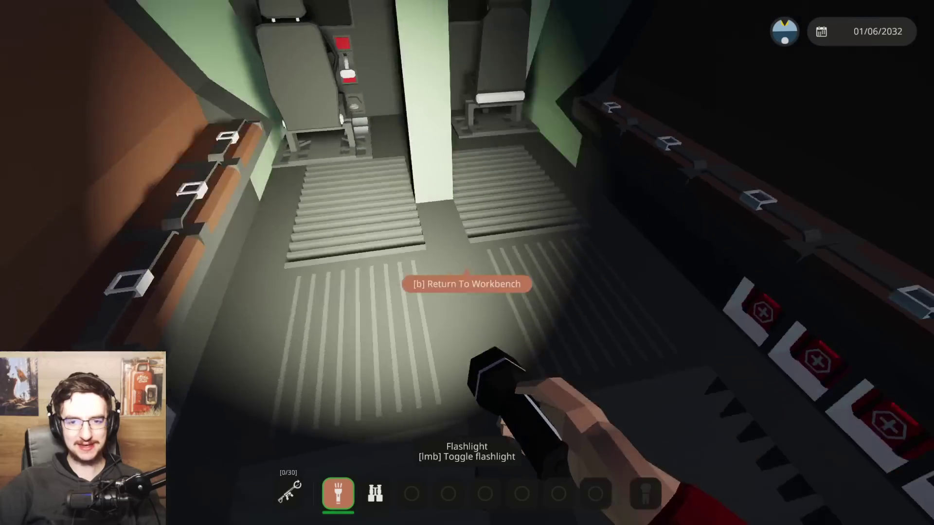
{"action": "left_click", "coordinate": [467, 262]}
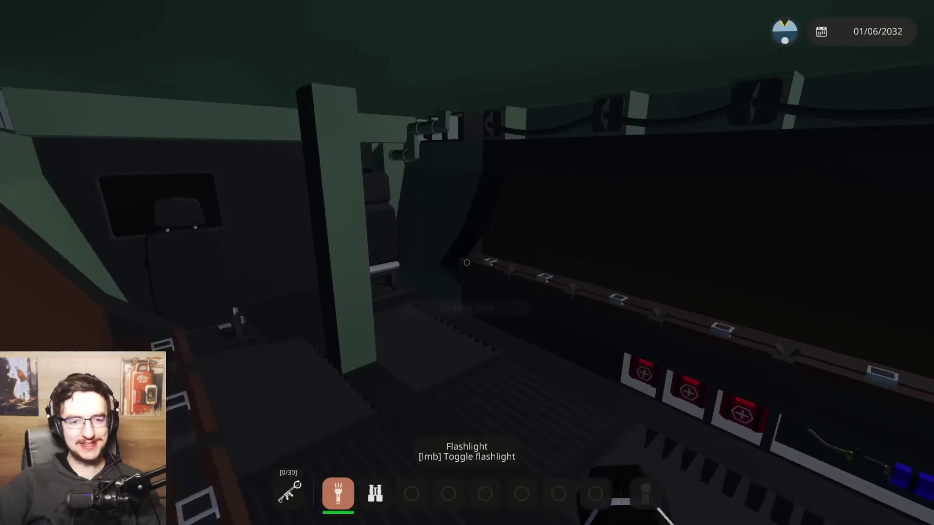
{"action": "left_click", "coordinate": [466, 262]}
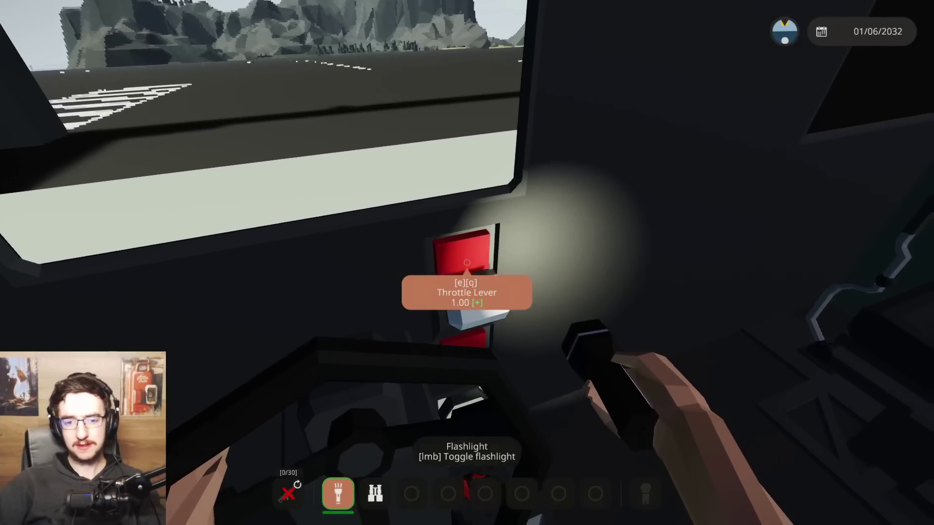
Take the driver's seat, check the third-person view, re-seat and start the engine
{"action": "key", "text": "f"}
{"action": "key", "text": "c"}
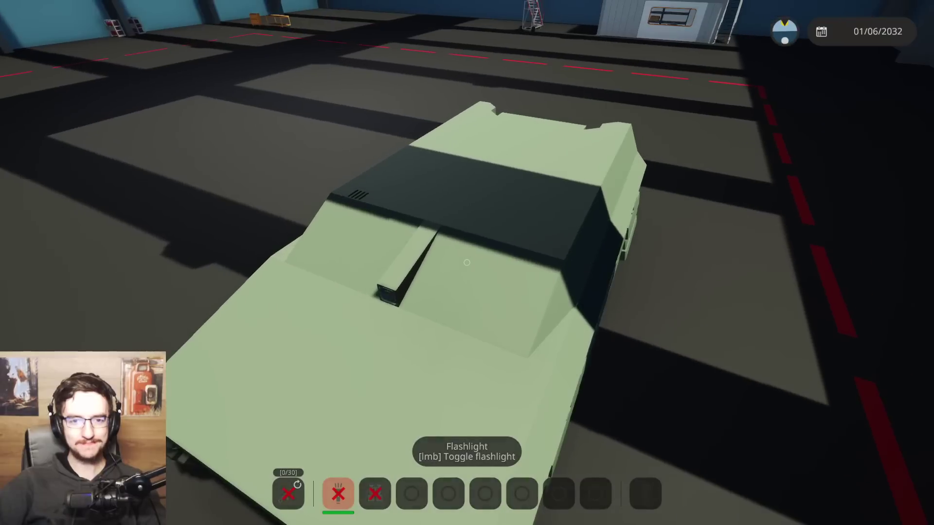
{"action": "key", "text": "c"}
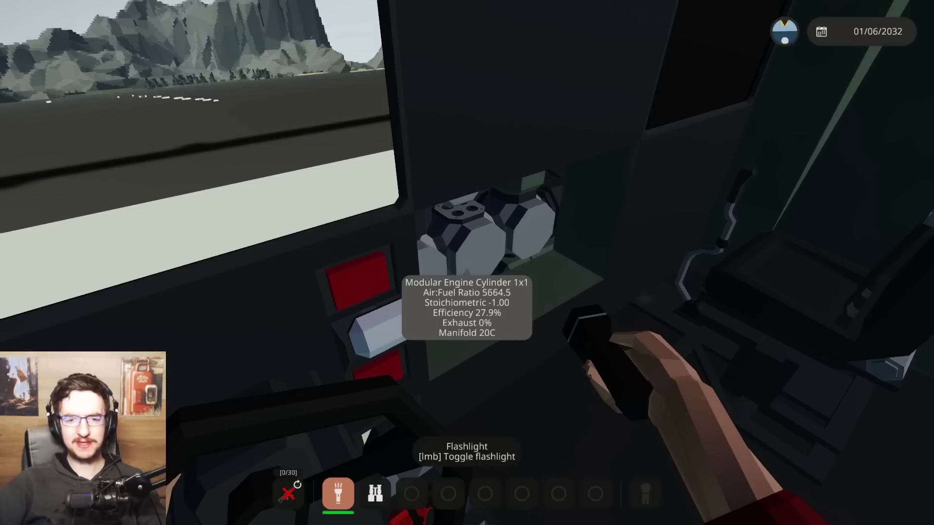
{"action": "key", "text": "f"}
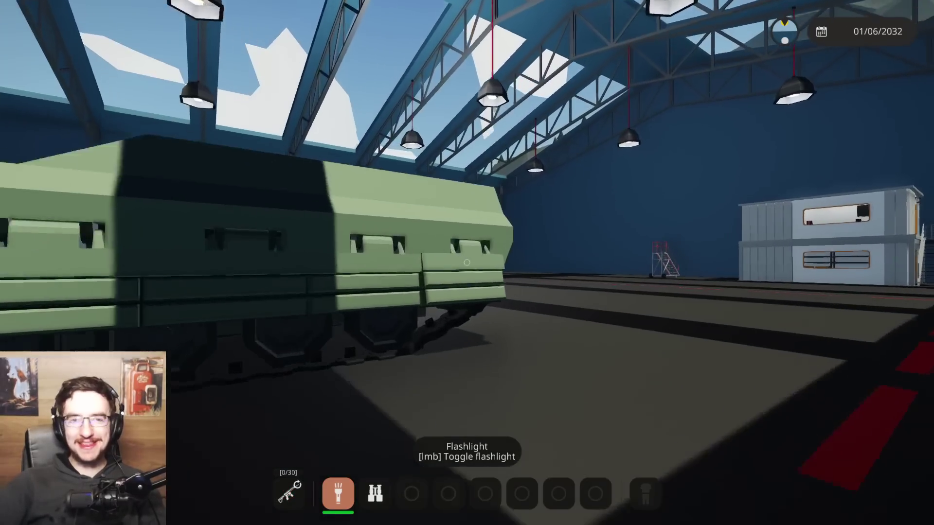
{"action": "key", "text": "f"}
{"action": "key", "text": "w"}
{"action": "key", "text": "f"}
{"action": "key", "text": "e"}
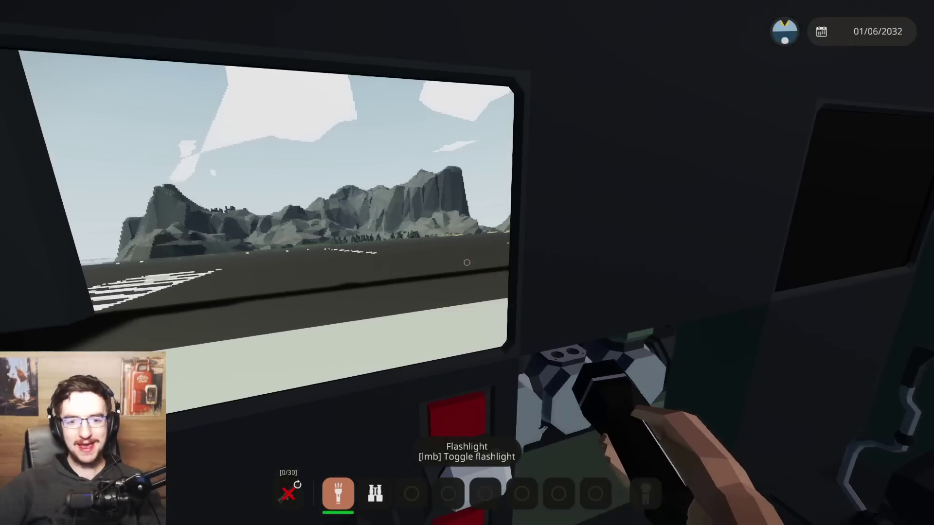
Watch the tank drive out of the hangar, stow the flashlight and return to the workbench
{"action": "key", "text": "f"}
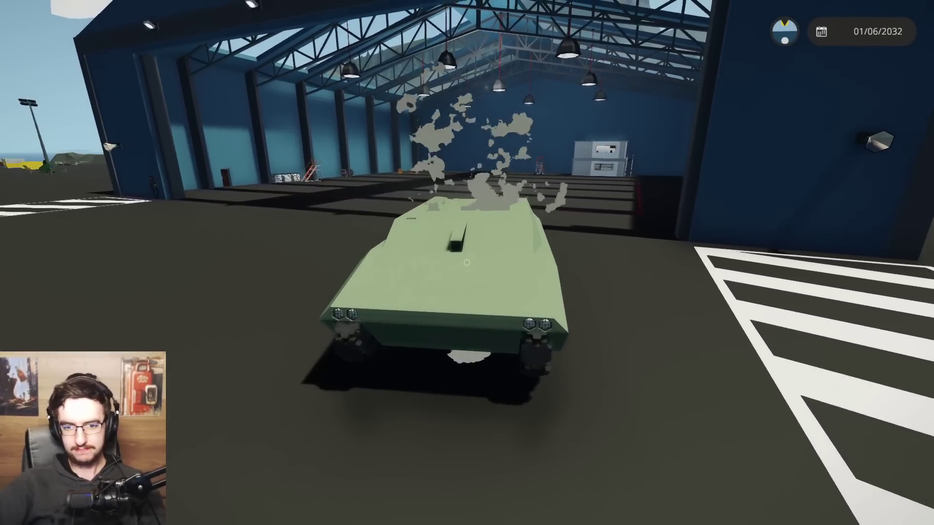
{"action": "key", "text": "f"}
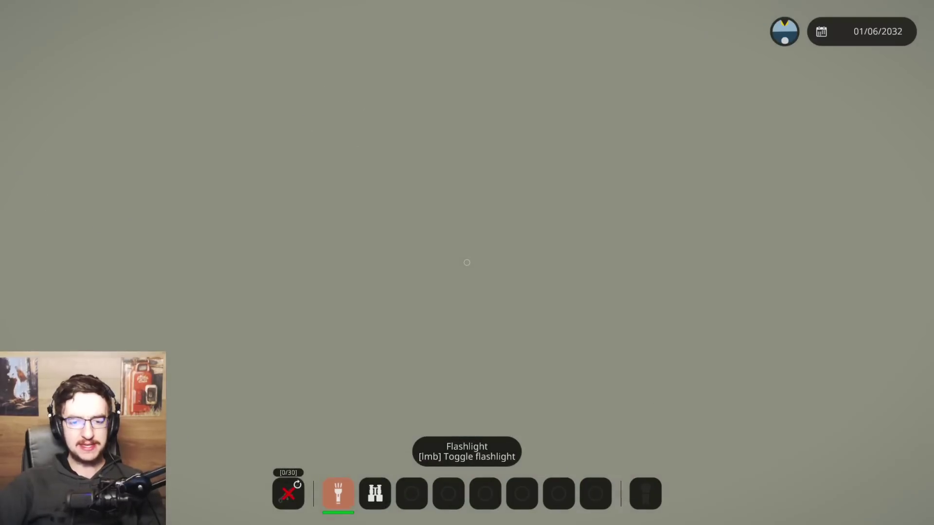
{"action": "key", "text": "4"}
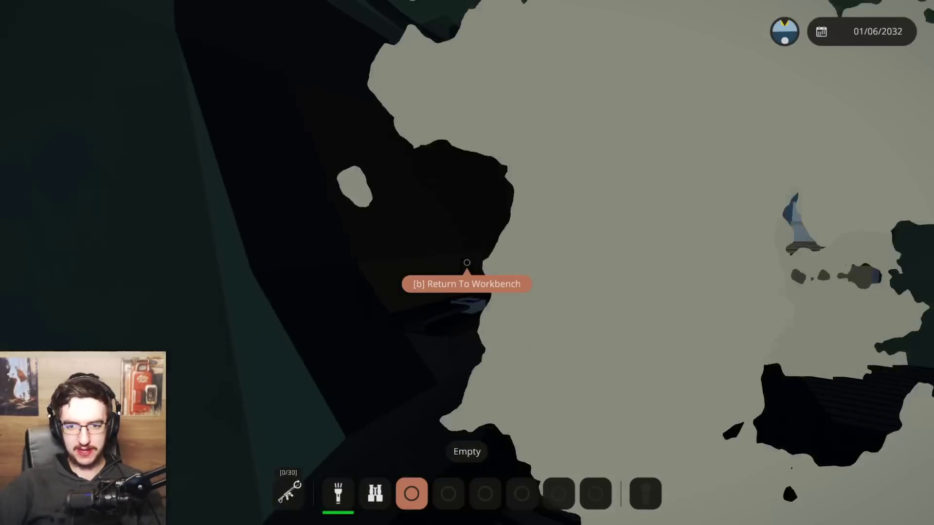
{"action": "key", "text": "b"}
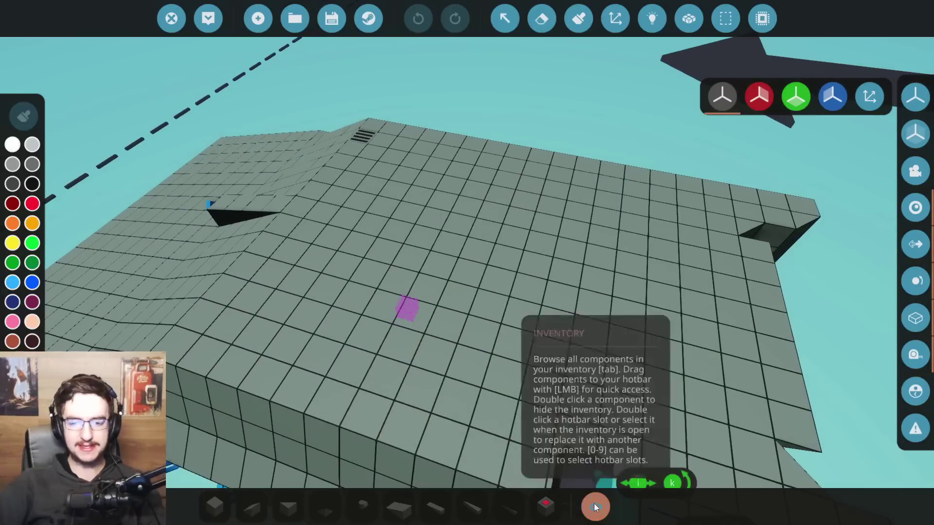
Search the inventory for 'ring' and pick the Turret Ring (Medium)
{"action": "left_click", "coordinate": [595, 505]}
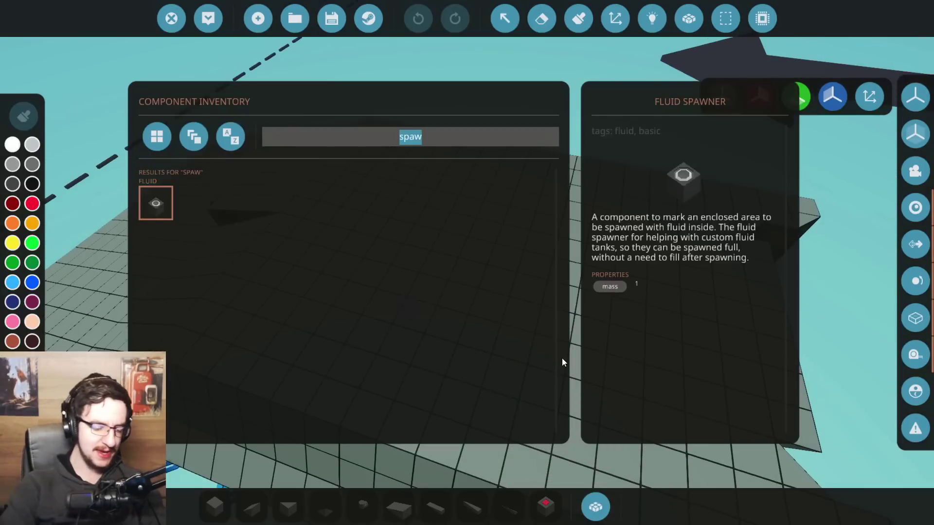
{"action": "key", "text": "BackSpace"}
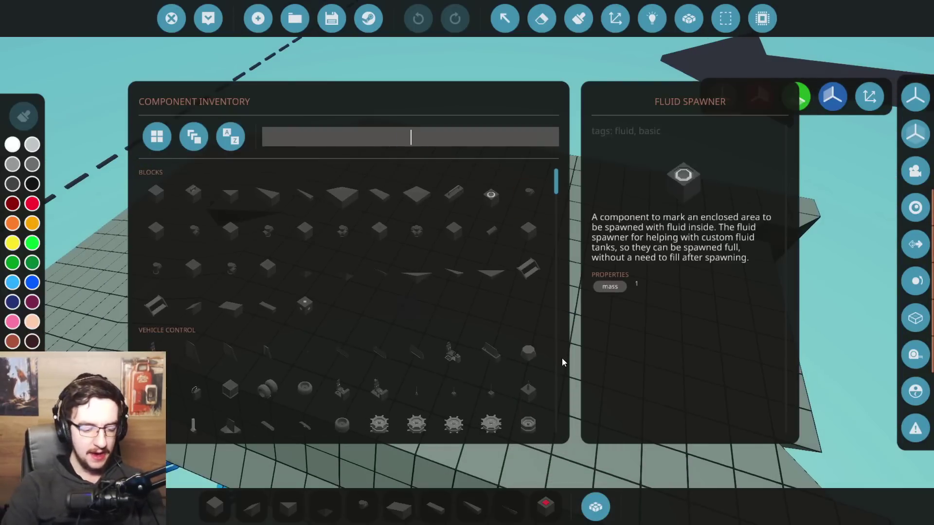
{"action": "type", "text": "ring"}
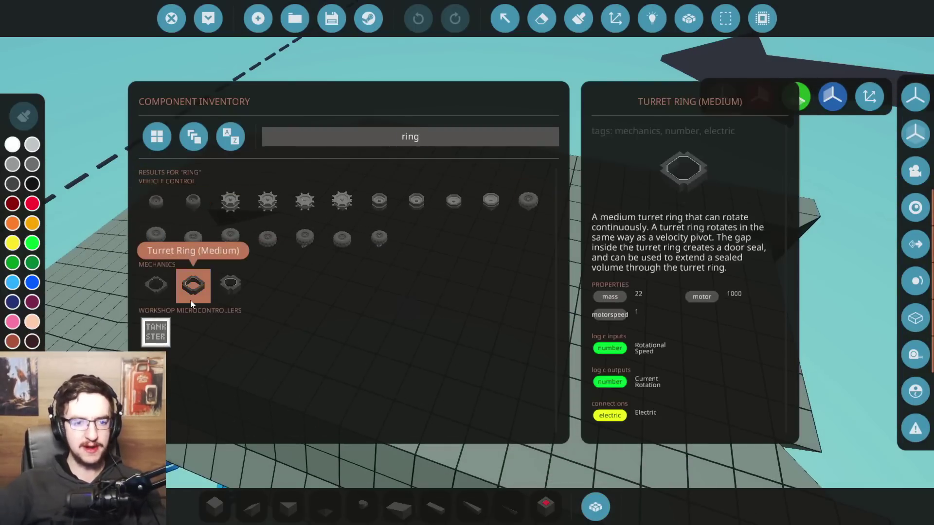
{"action": "left_click", "coordinate": [193, 284]}
Erase roof blocks to cut a wider square opening for the ring
{"action": "key", "text": "d"}
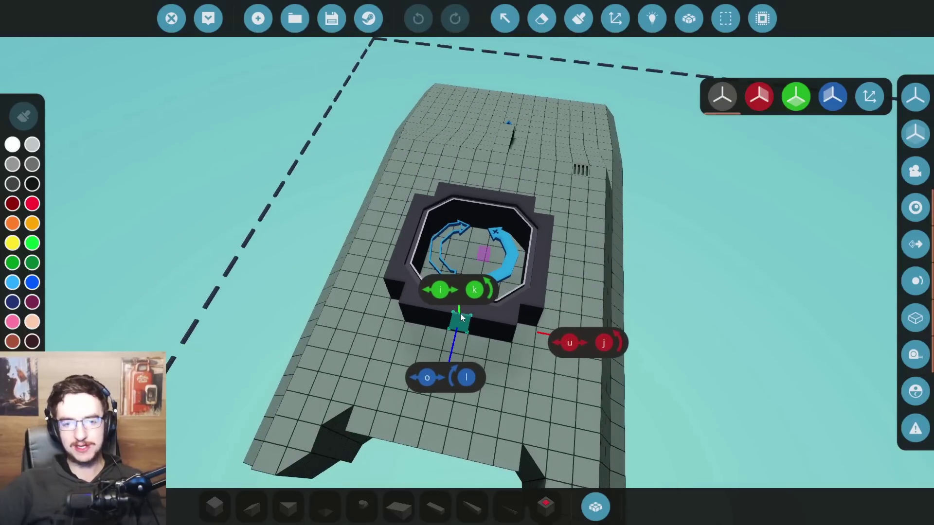
{"action": "key", "text": "2"}
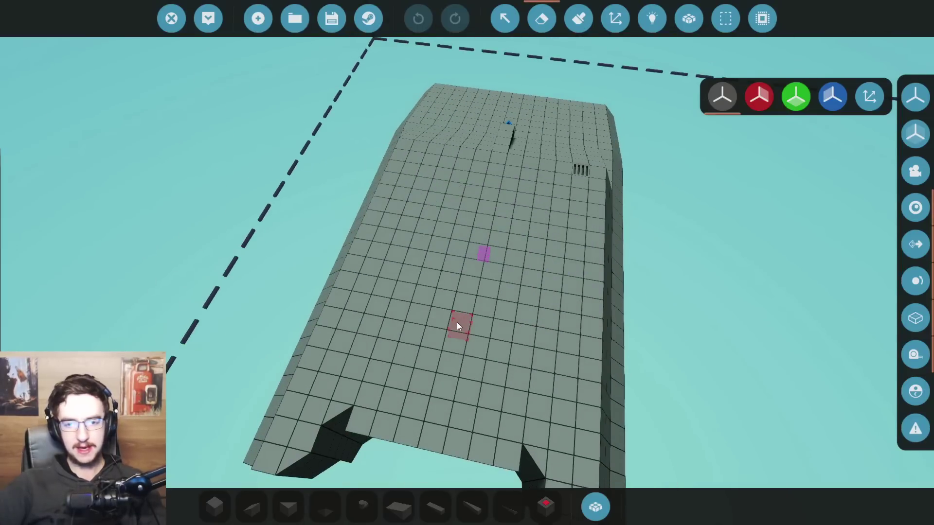
{"action": "left_click", "coordinate": [457, 322]}
{"action": "key", "text": "1"}
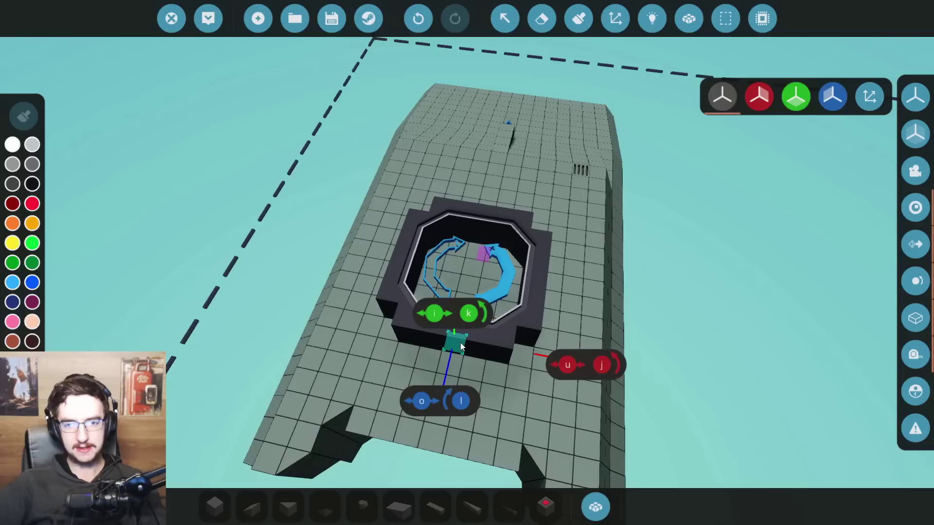
{"action": "key", "text": "2"}
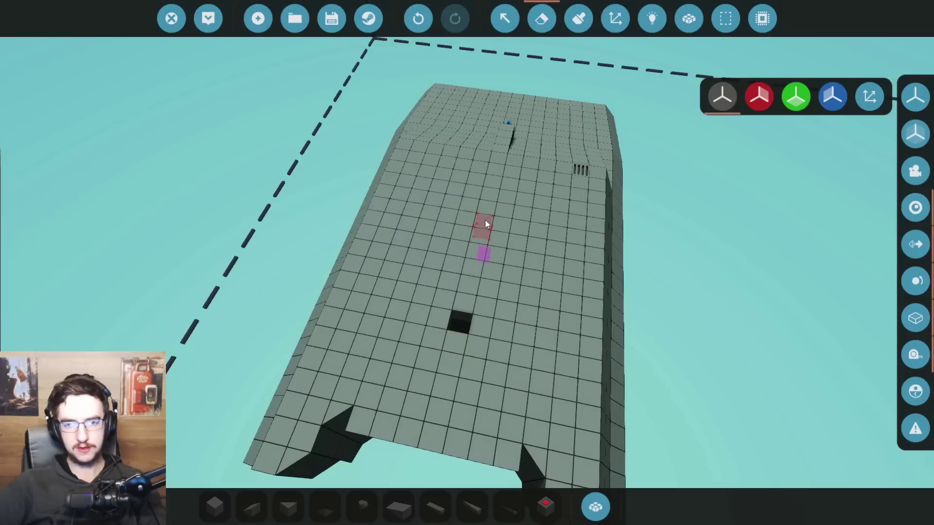
{"action": "mouse_move", "coordinate": [485, 220]}
{"action": "left_mouse_down"}
{"action": "mouse_move", "coordinate": [442, 312]}
{"action": "mouse_move", "coordinate": [417, 317]}
{"action": "left_mouse_up"}
{"action": "left_click_drag", "start_coordinate": [482, 325], "coordinate": [536, 226]}
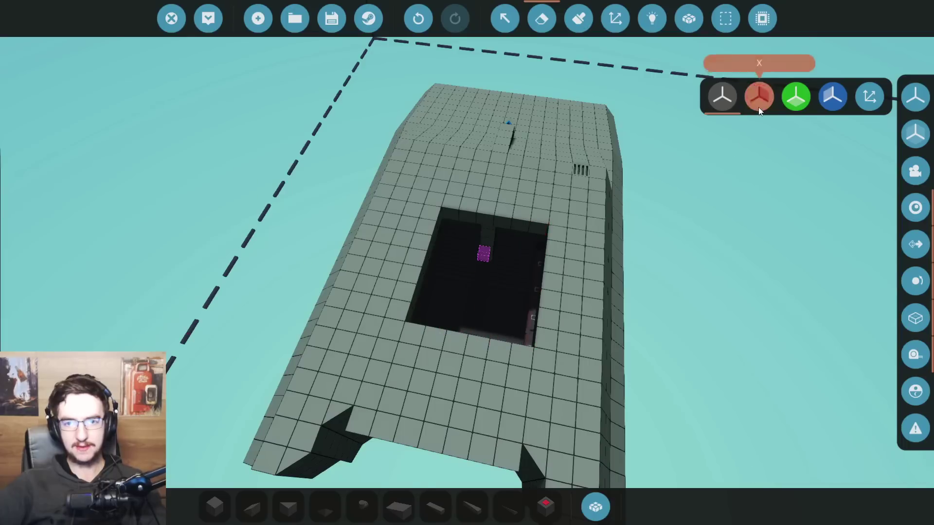
Undo the misplaced ring and set the octagonal turret ring over the roof opening
{"action": "right_click", "coordinate": [489, 220]}
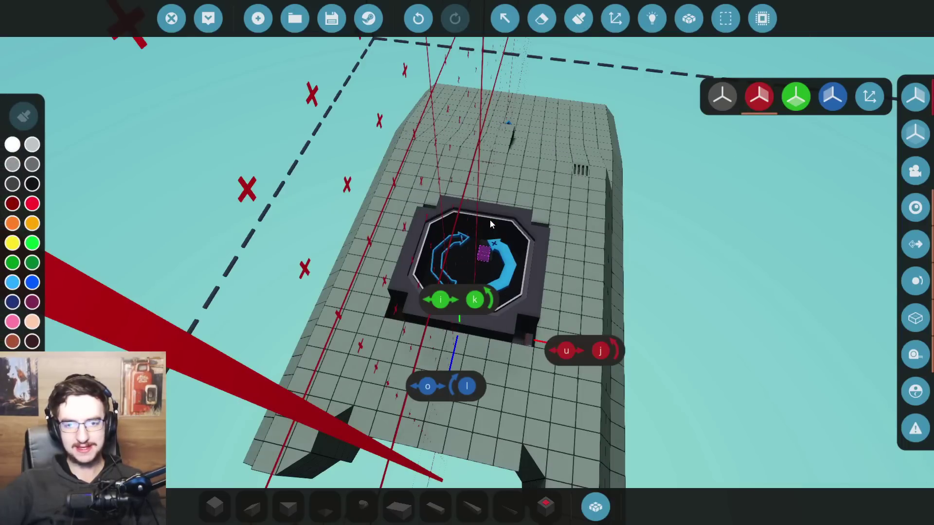
{"action": "key", "text": "ctrl+z"}
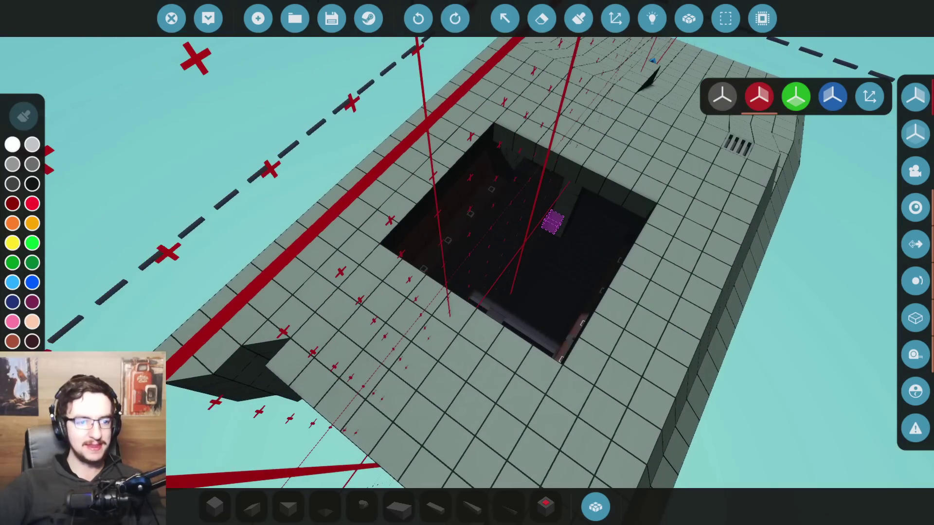
{"action": "mouse_move", "coordinate": [88, 220]}
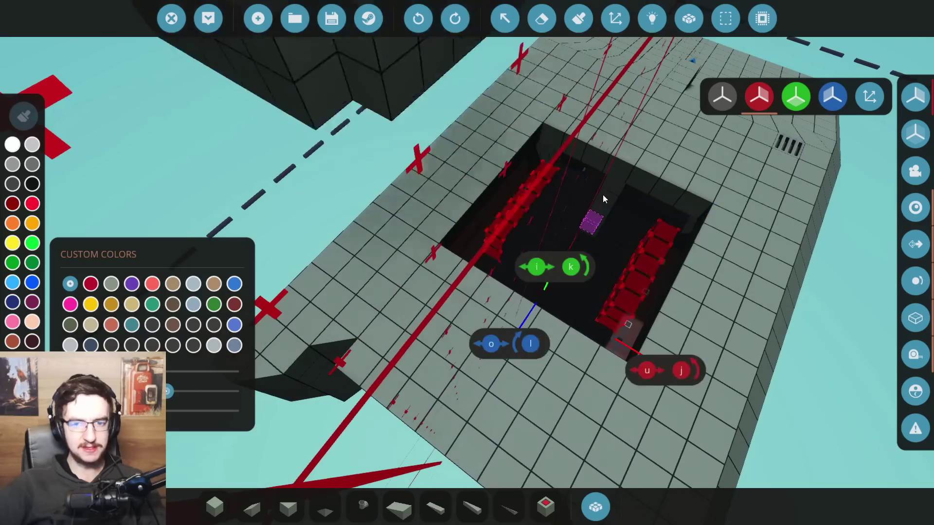
{"action": "left_click", "coordinate": [630, 177]}
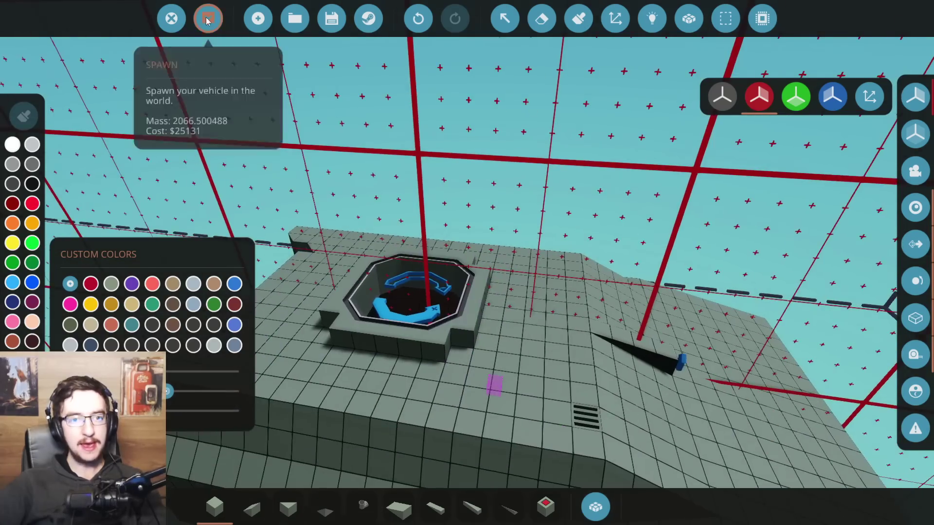
Spawn the IFV, sit in the driver's seat, start the ignition and equip the flashlight
{"action": "left_click", "coordinate": [207, 20]}
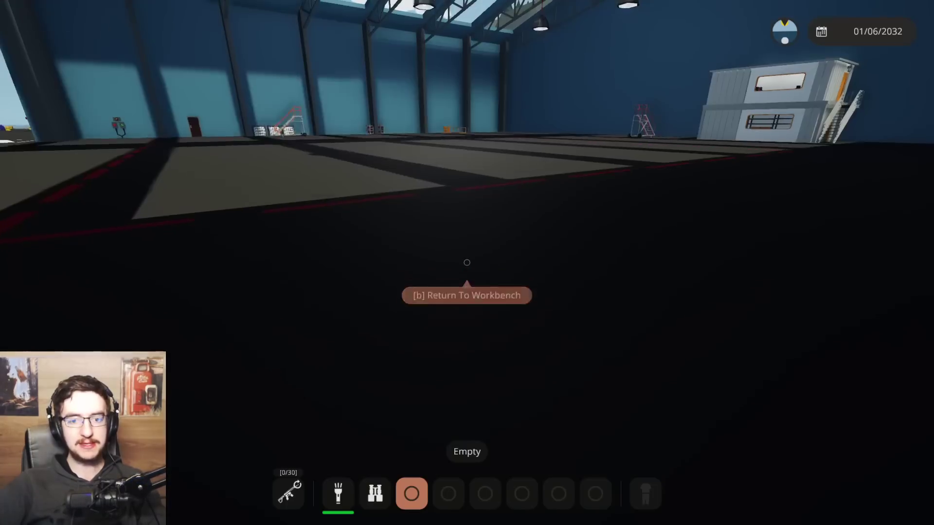
{"action": "key", "text": "w"}
{"action": "key", "text": "w"}
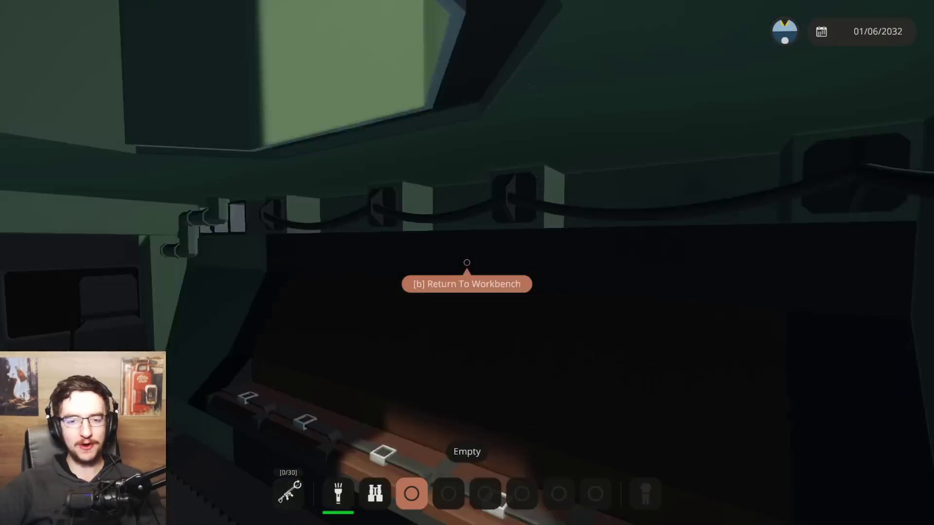
{"action": "key", "text": "w"}
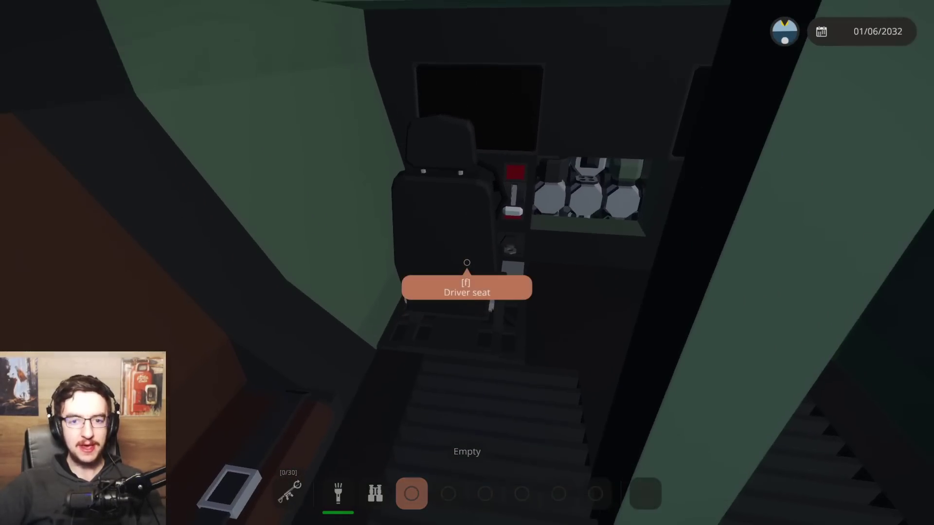
{"action": "key", "text": "f"}
{"action": "key", "text": "e"}
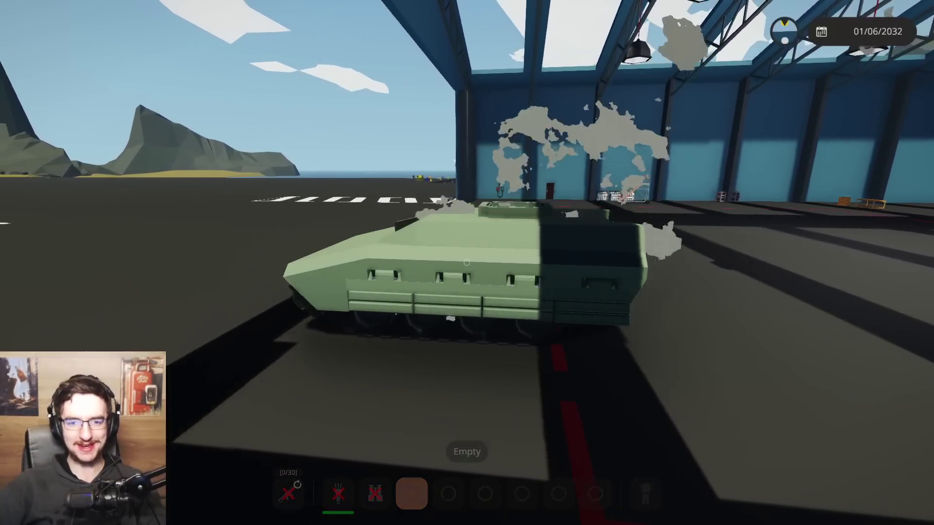
{"action": "key", "text": "2"}
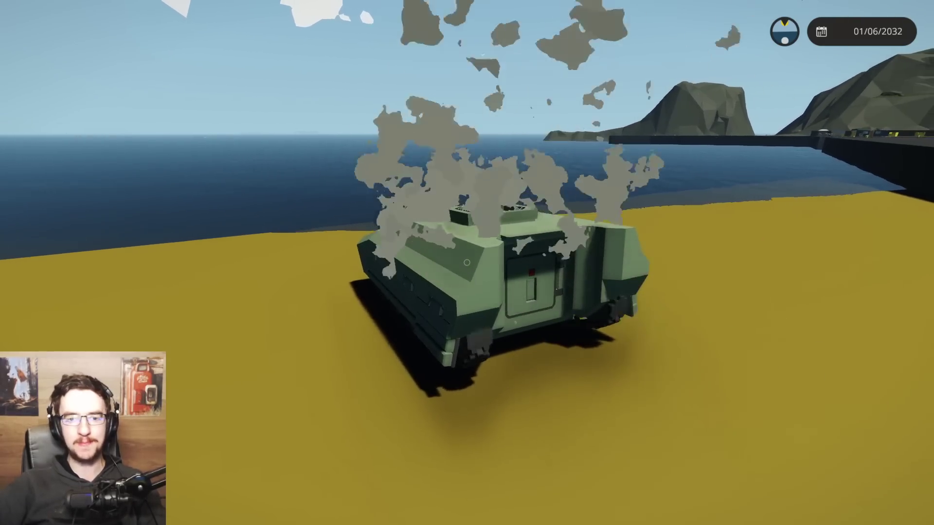
Drive into the sea, switching between cab and outside views and peeking out the hatch
{"action": "key", "text": "f"}
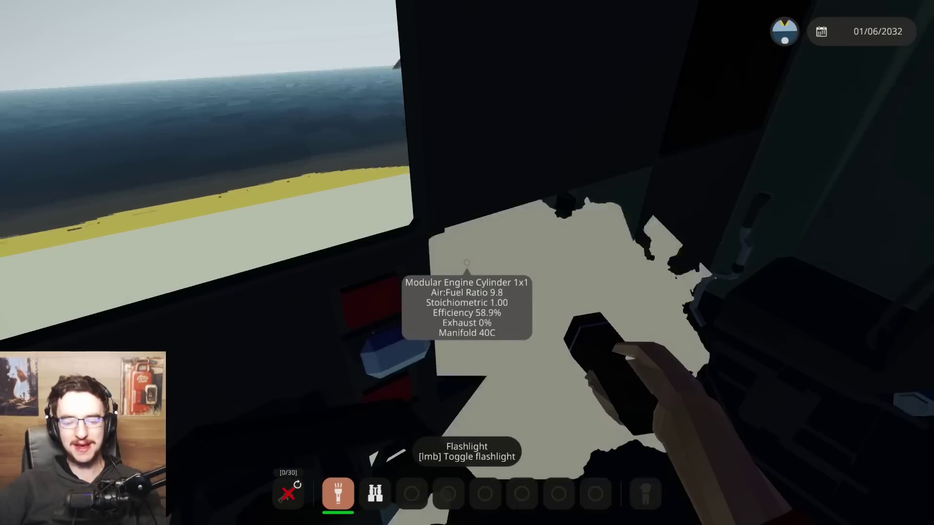
{"action": "key", "text": "f"}
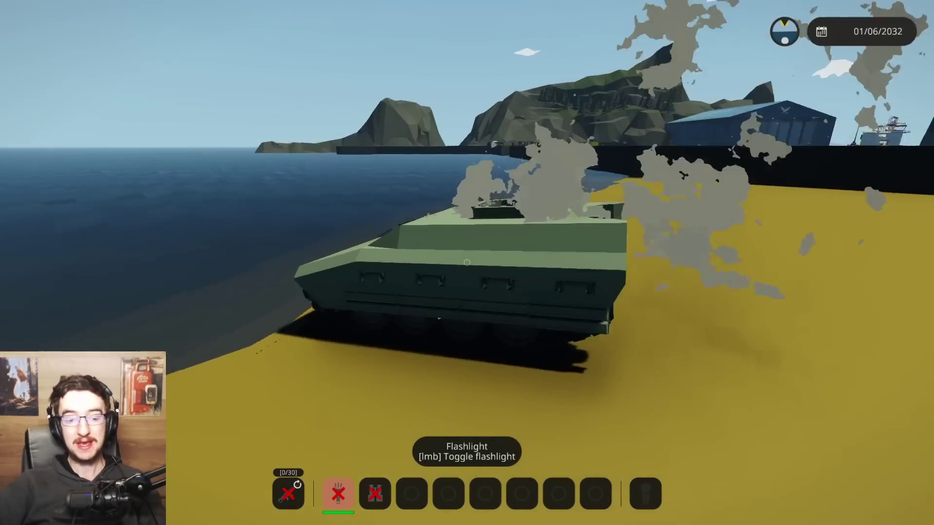
{"action": "key", "text": "f"}
{"action": "key", "text": "f"}
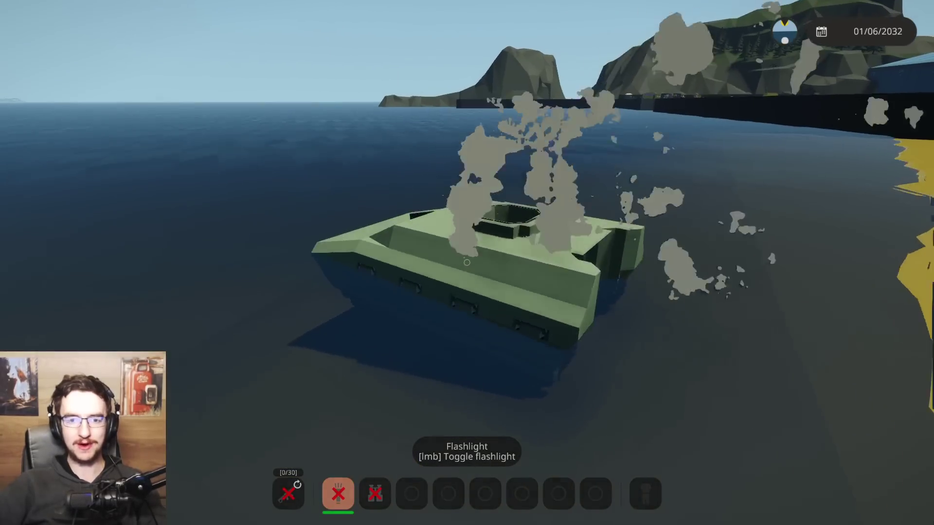
{"action": "key", "text": "f"}
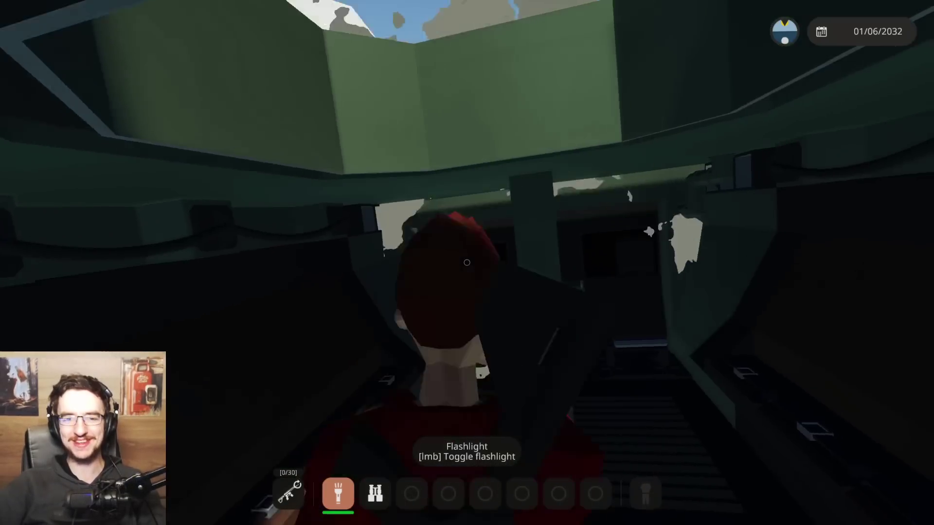
{"action": "key", "text": "v"}
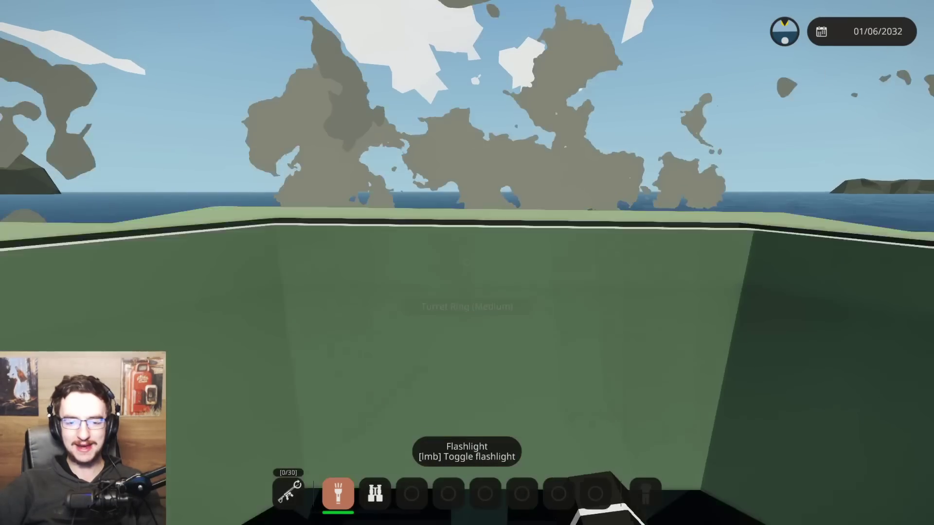
{"action": "key", "text": "v"}
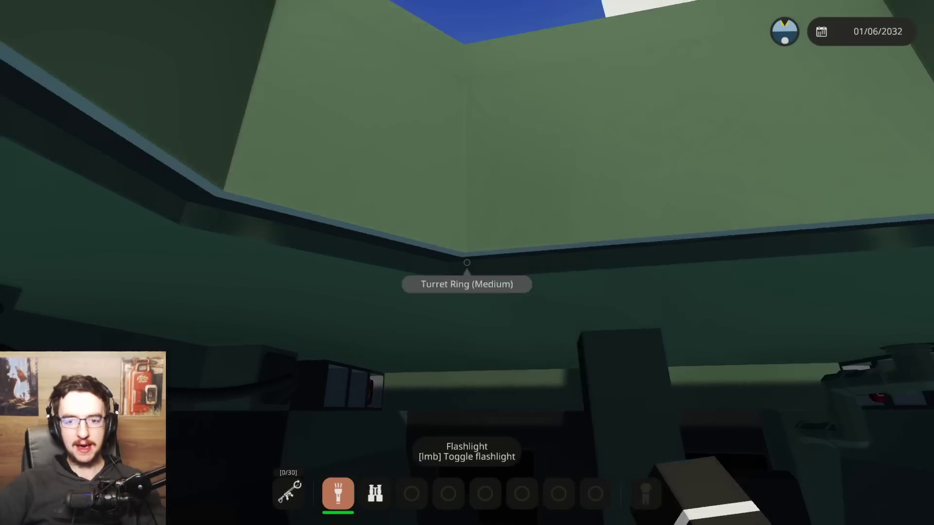
{"action": "key", "text": "v"}
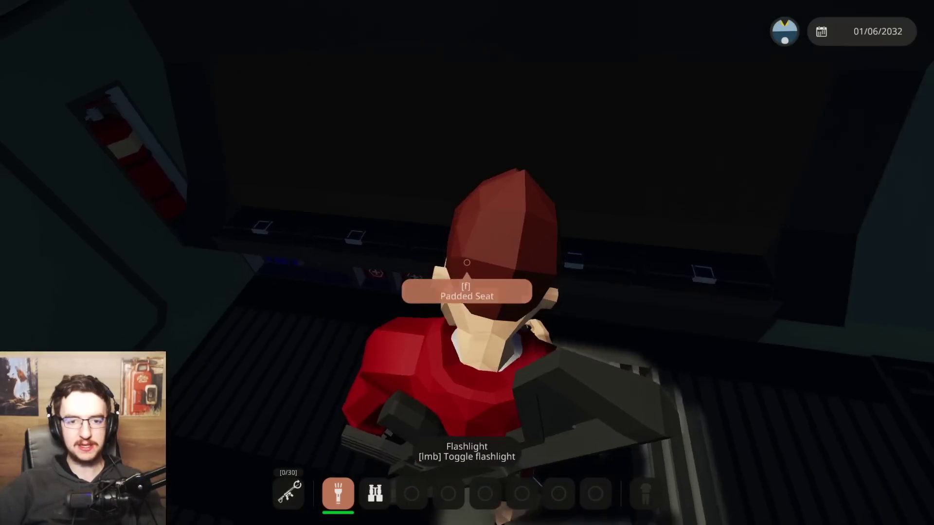
{"action": "key", "text": "e"}
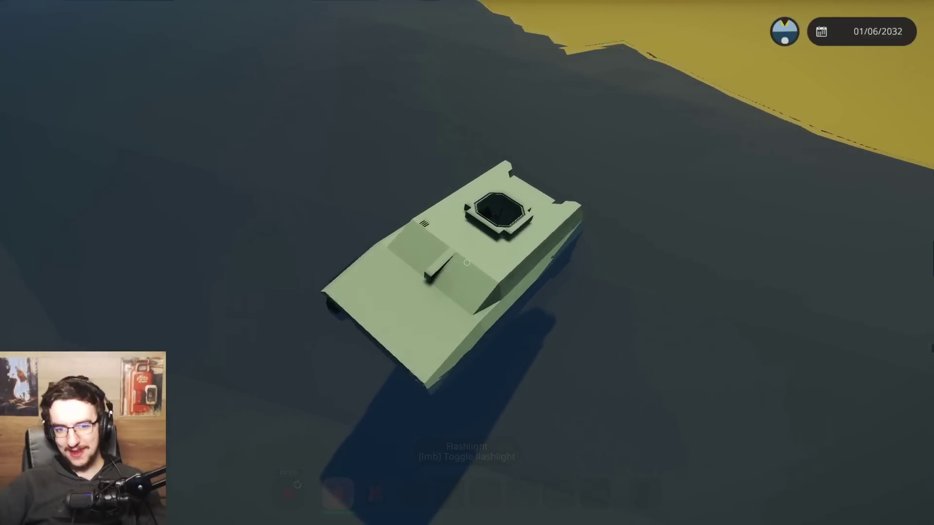
Send the tank from the map back to the workbench and open the vehicle editor
{"action": "key", "text": "f"}
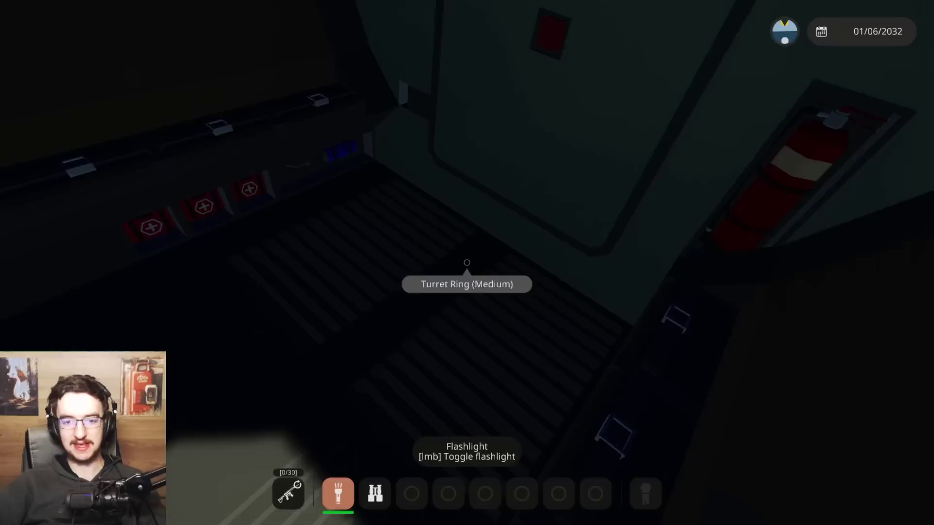
{"action": "key", "text": "m"}
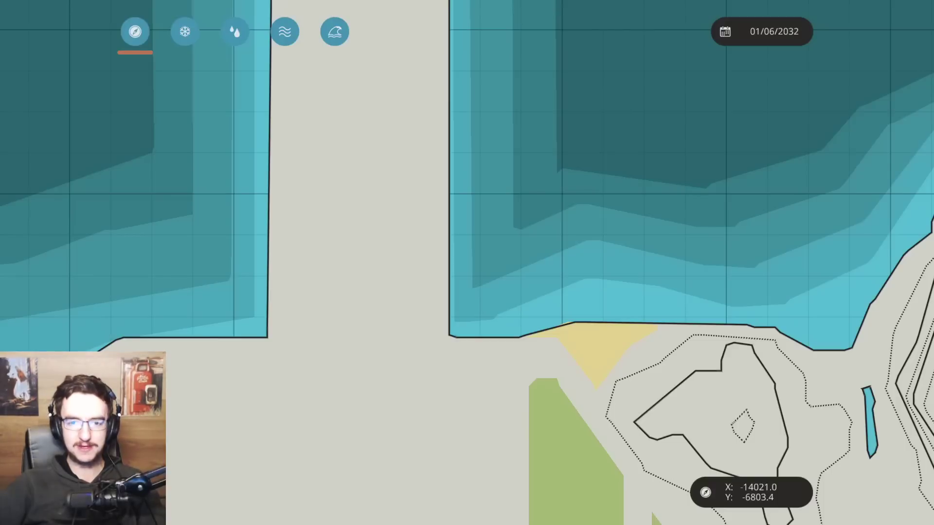
{"action": "scroll", "coordinate": [374, 189], "scroll_direction": "down", "scroll_amount": 5}
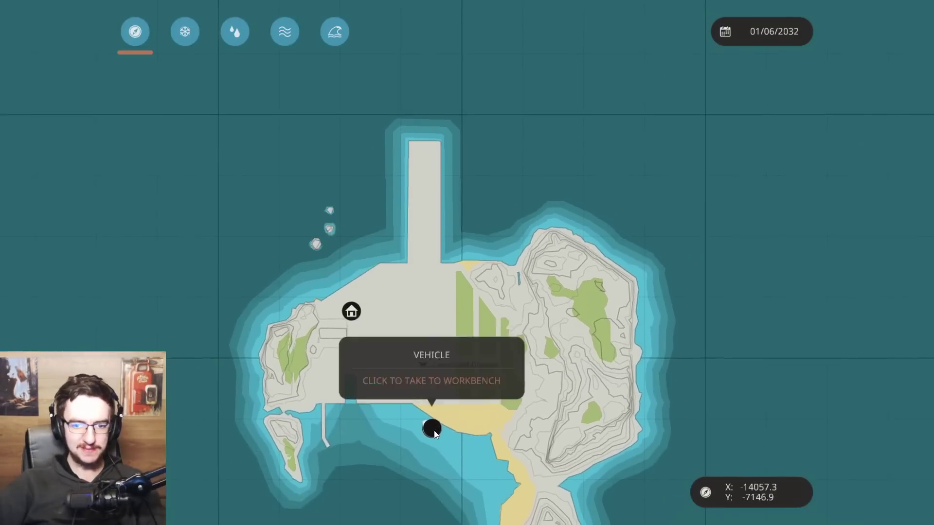
{"action": "left_click", "coordinate": [432, 428]}
{"action": "left_click", "coordinate": [506, 331]}
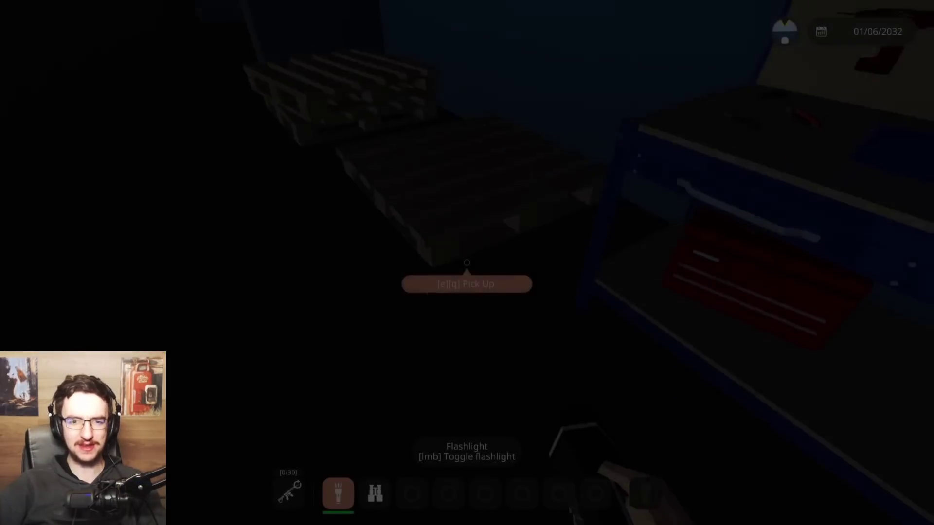
{"action": "key", "text": "e"}
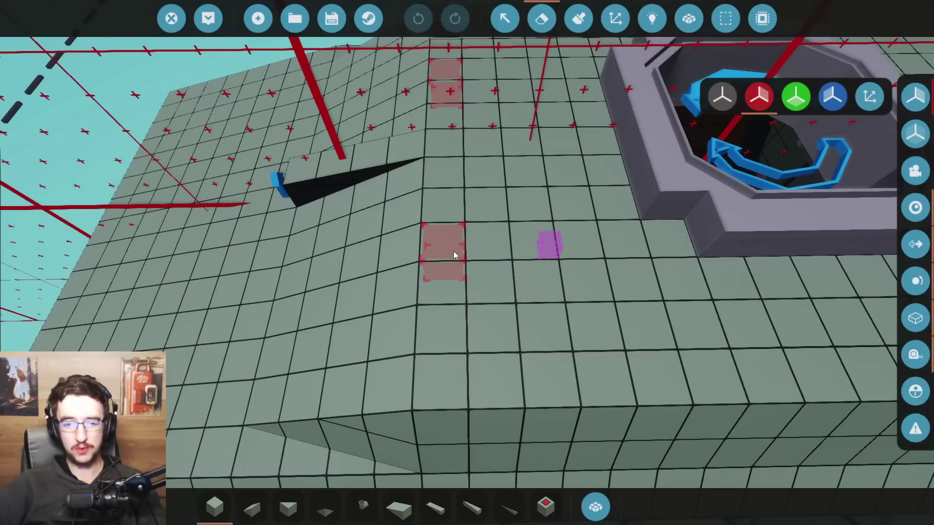
Delete the selected roof blocks to open a second hole beside the turret ring
{"action": "key", "text": "Delete"}
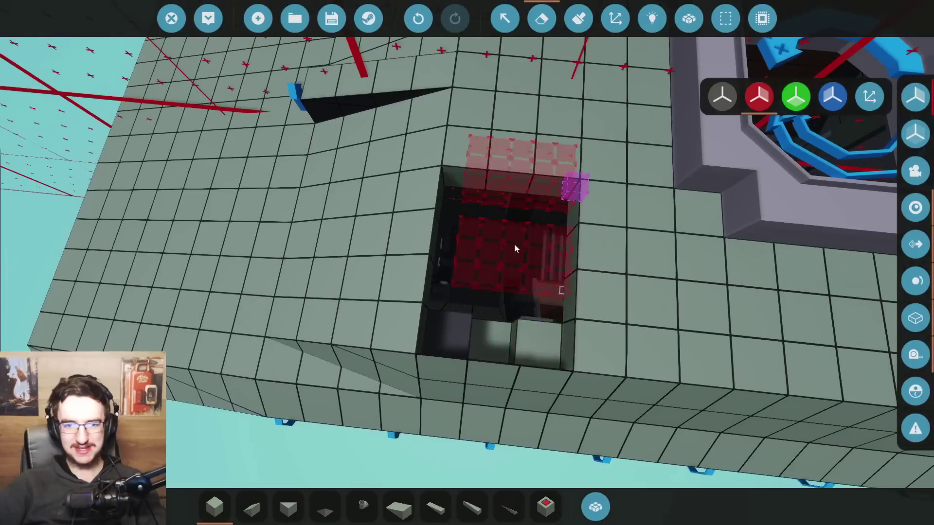
{"action": "key", "text": "ctrl+z"}
{"action": "key", "text": "ctrl+y"}
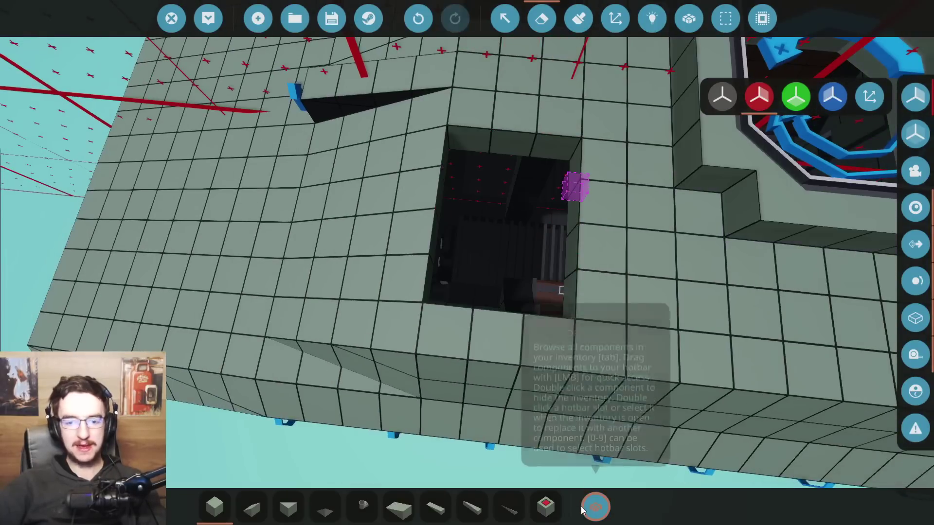
Search 'hatc' and place a Sliding Hatch in the new roof opening
{"action": "left_click", "coordinate": [584, 508]}
{"action": "type", "text": "hatc"}
{"action": "left_click", "coordinate": [204, 204]}
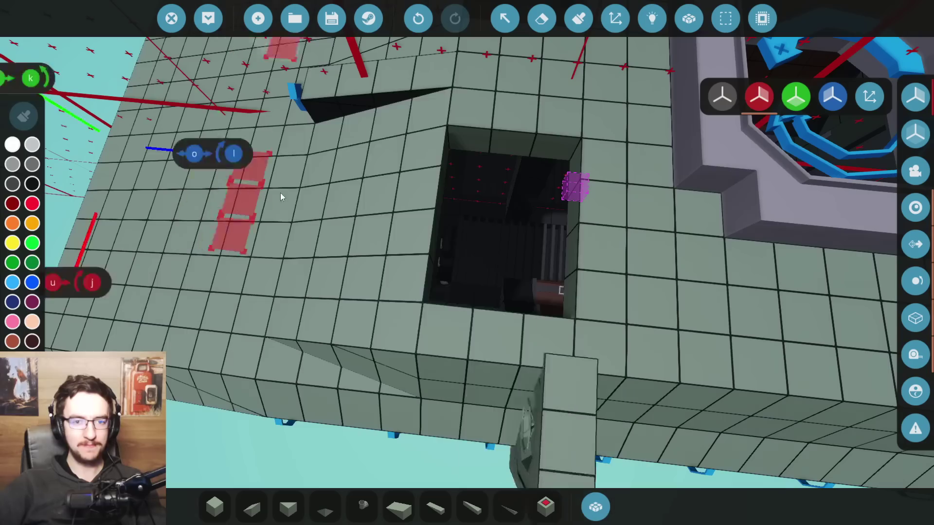
{"action": "left_click", "coordinate": [504, 135]}
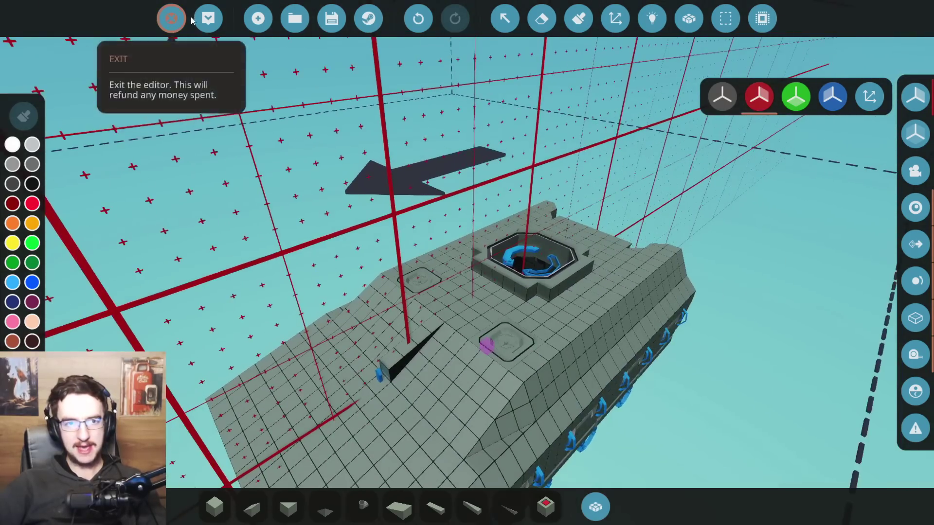
Spawn the tank, walk in through the rear door and close it behind you
{"action": "left_click", "coordinate": [171, 19]}
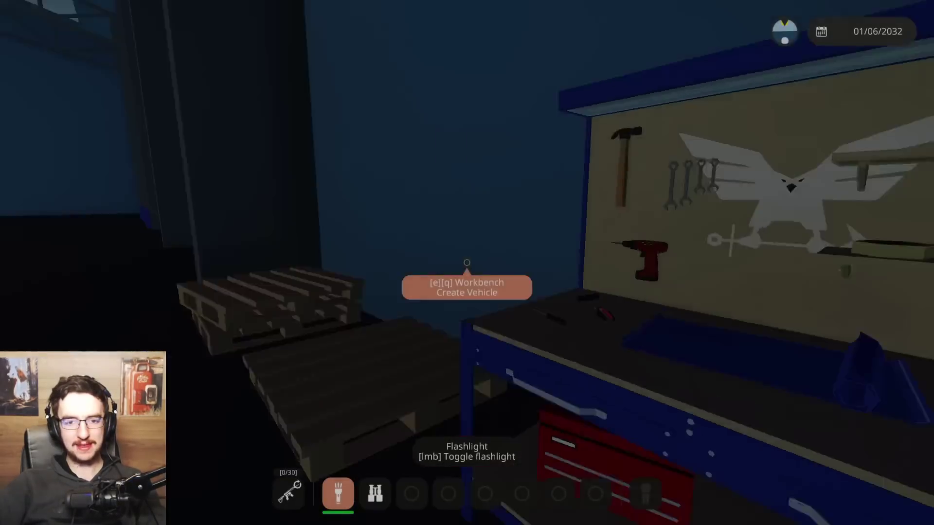
{"action": "key", "text": "w"}
{"action": "key", "text": "w"}
{"action": "key", "text": "e"}
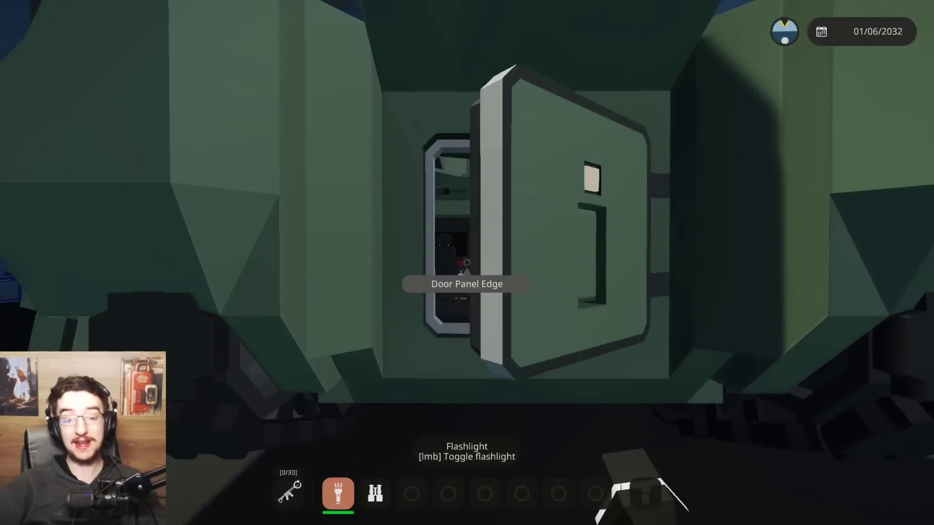
{"action": "key", "text": "w"}
{"action": "key", "text": "e"}
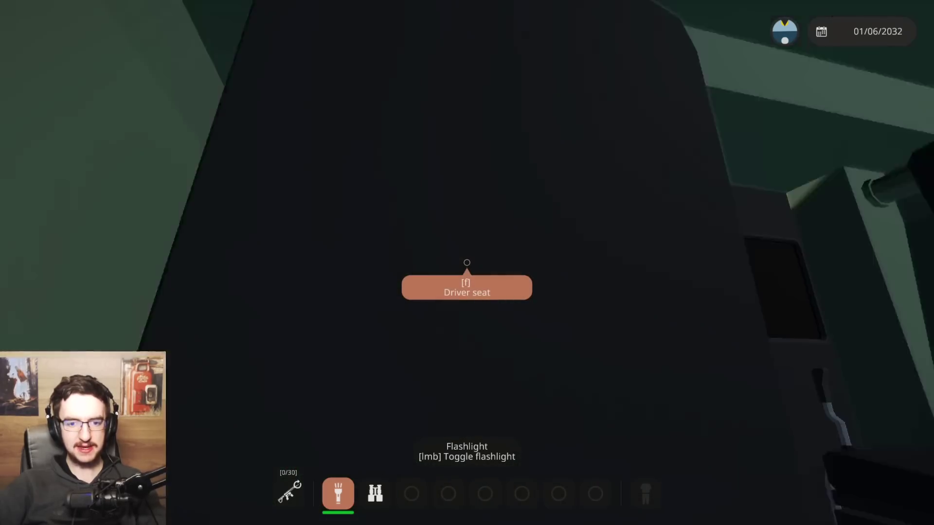
Climb out the sliding roof hatch, drop to the floor and re-enter via the side door
{"action": "key", "text": "space"}
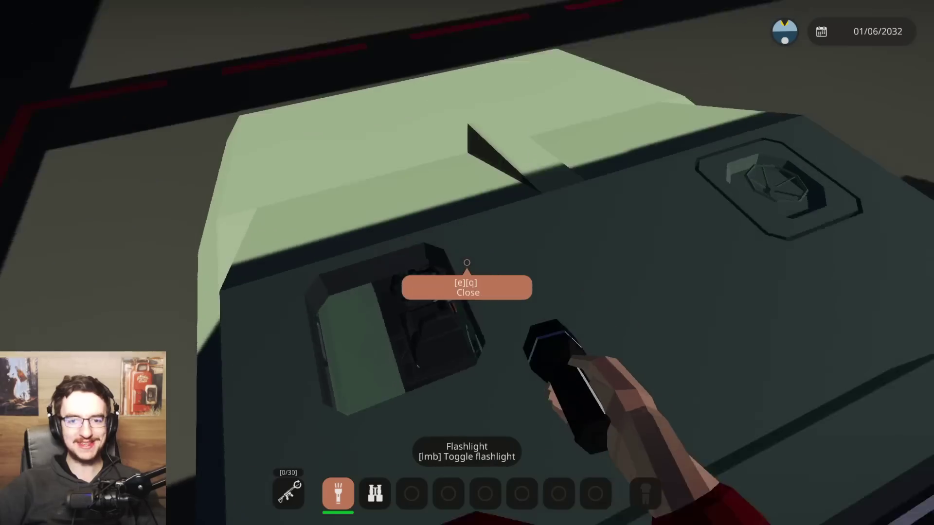
{"action": "key", "text": "v"}
{"action": "key", "text": "w"}
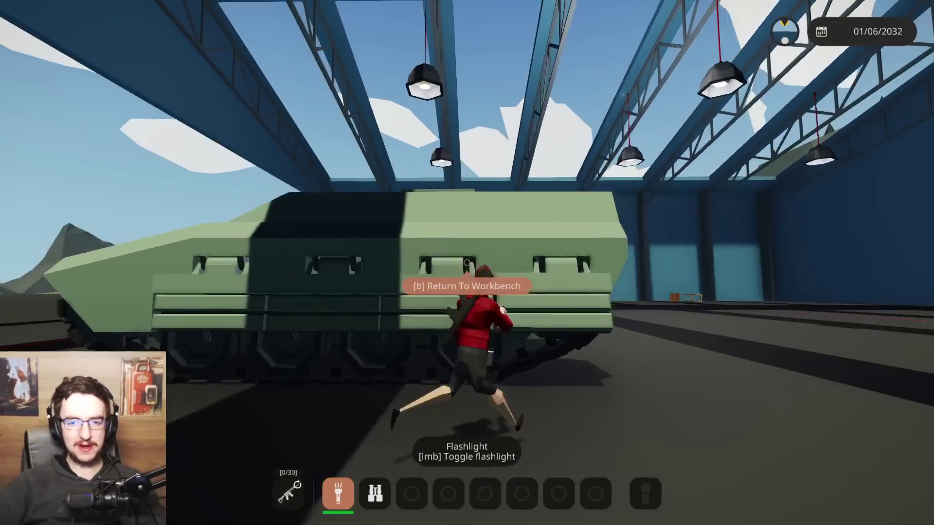
{"action": "key", "text": "v"}
{"action": "key", "text": "w"}
{"action": "key", "text": "w"}
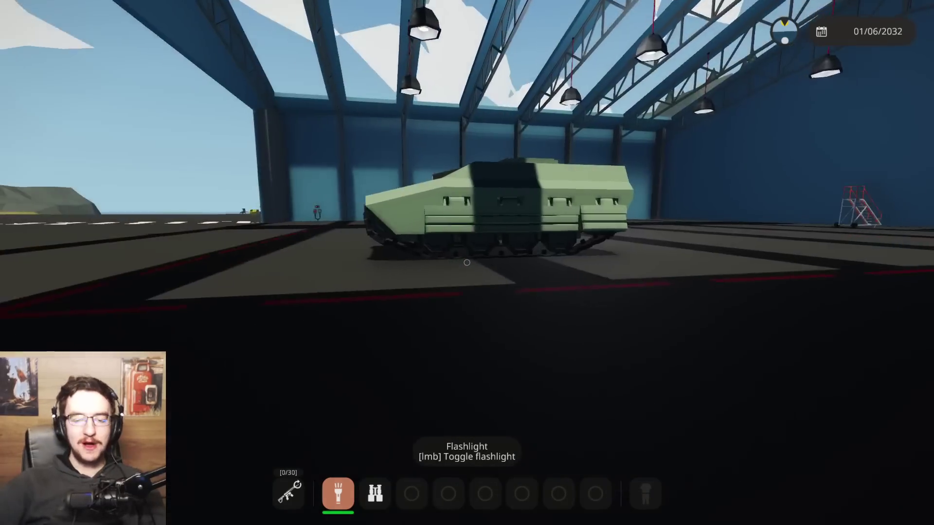
{"action": "key", "text": "w"}
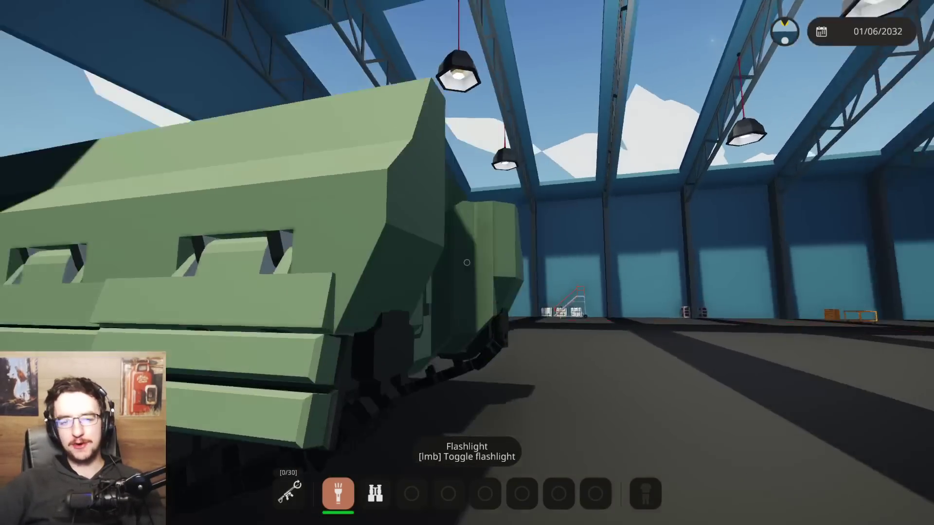
{"action": "key", "text": "w"}
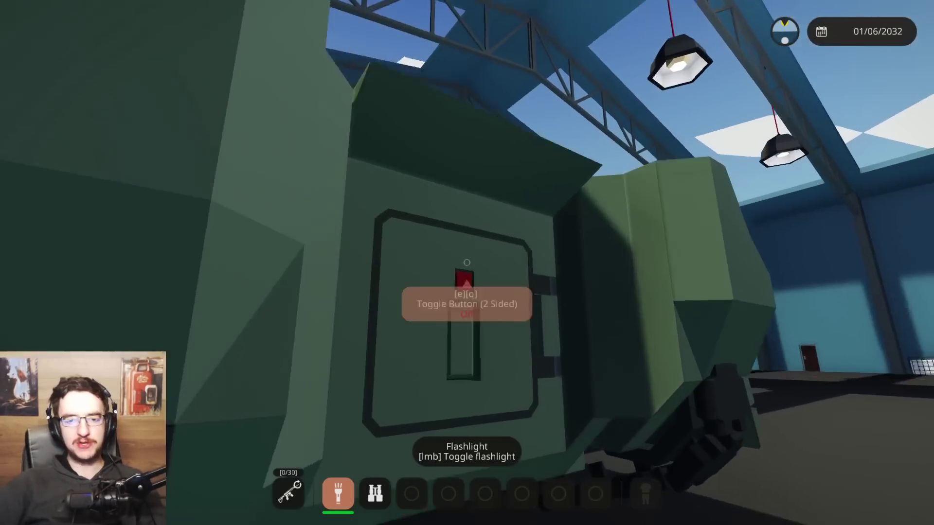
{"action": "key", "text": "w"}
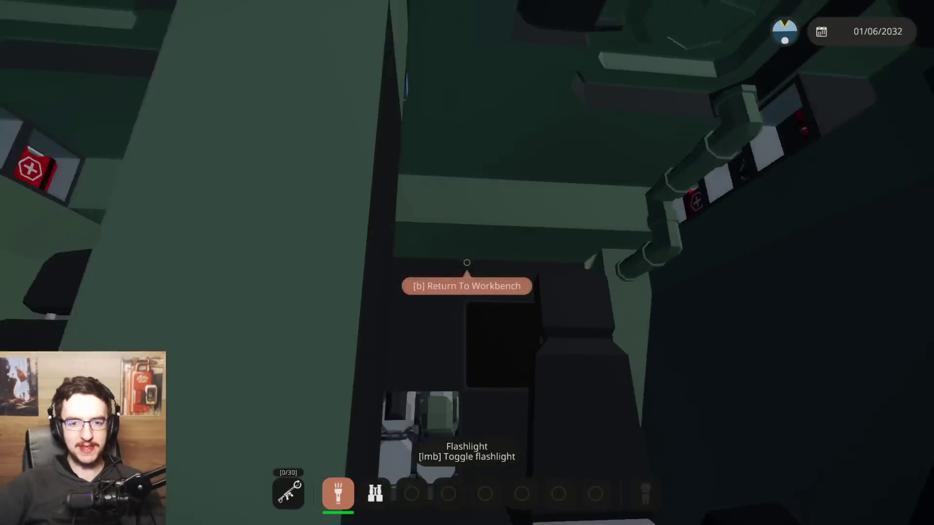
{"action": "key", "text": "w"}
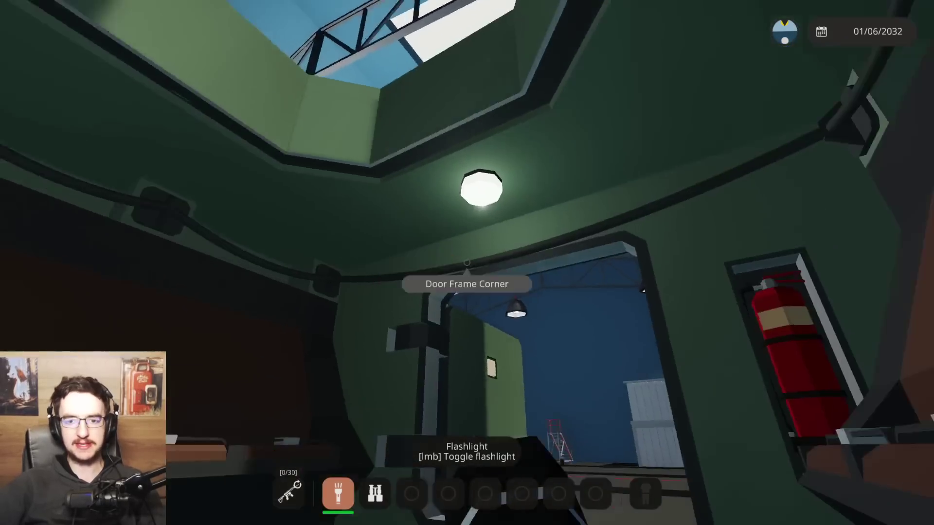
Glance at the custom world options from the pause menu, then sit in the driver seat
{"action": "key", "text": "Escape"}
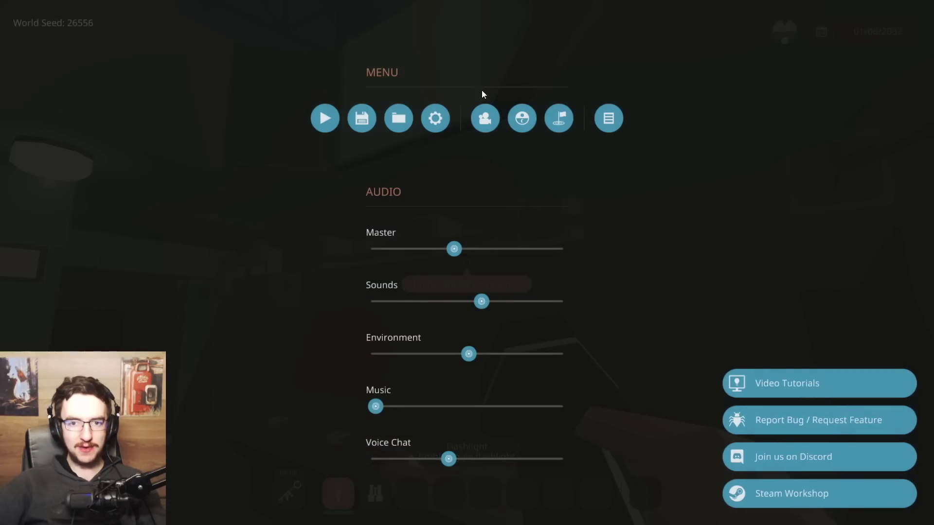
{"action": "left_click", "coordinate": [485, 118]}
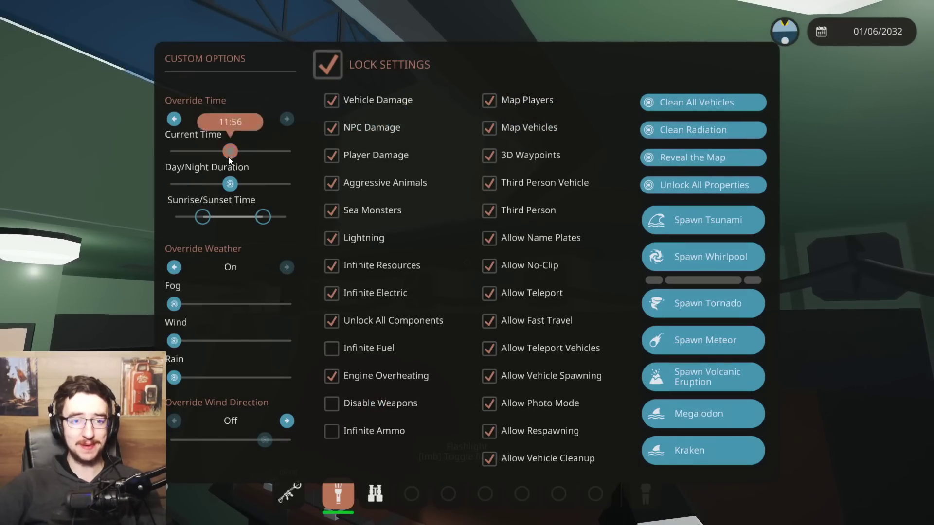
{"action": "key", "text": "Escape"}
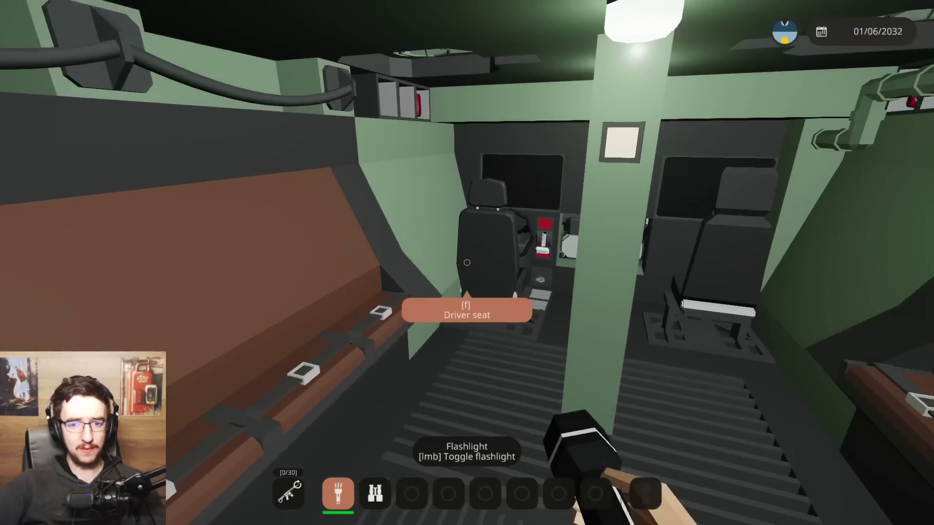
{"action": "key", "text": "f"}
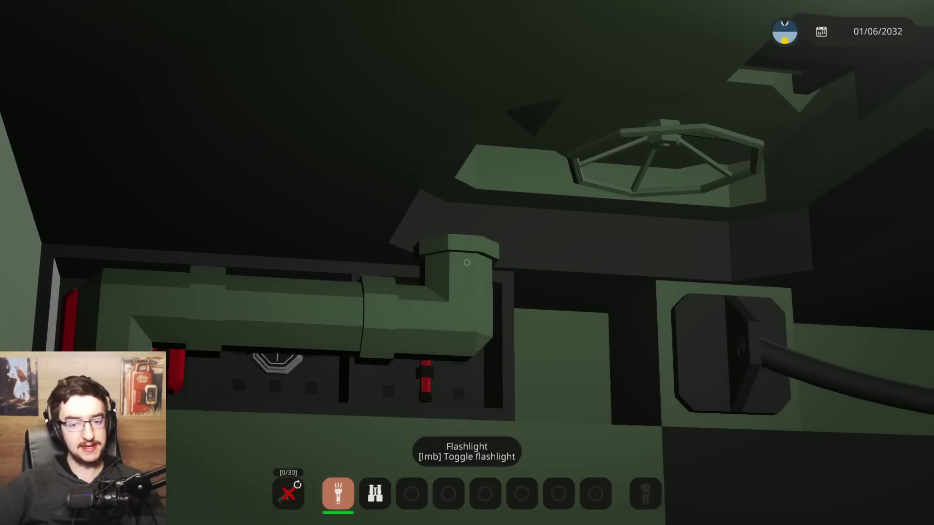
Undo and redo the last roof block edit in the workbench editor
{"action": "scroll", "coordinate": [467, 262], "scroll_direction": "down", "scroll_amount": 3}
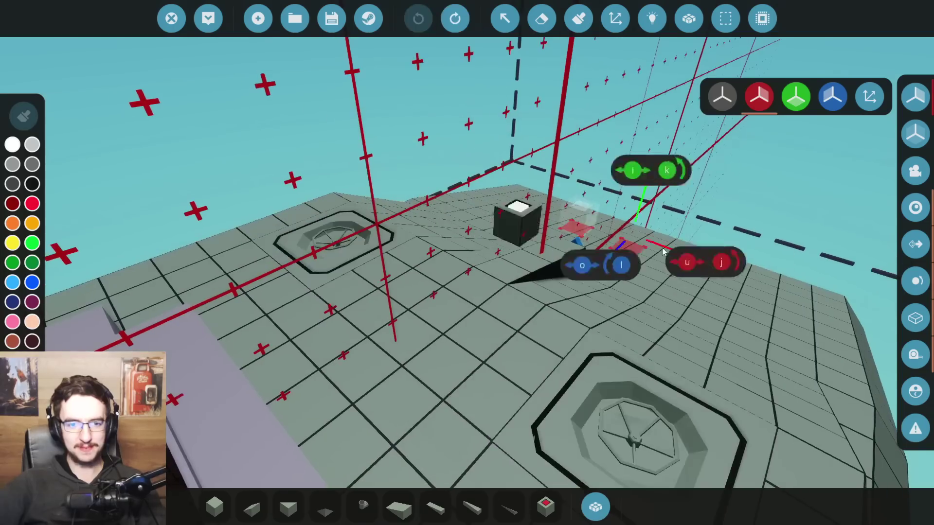
{"action": "key", "text": "ctrl+z"}
{"action": "key", "text": "ctrl+y"}
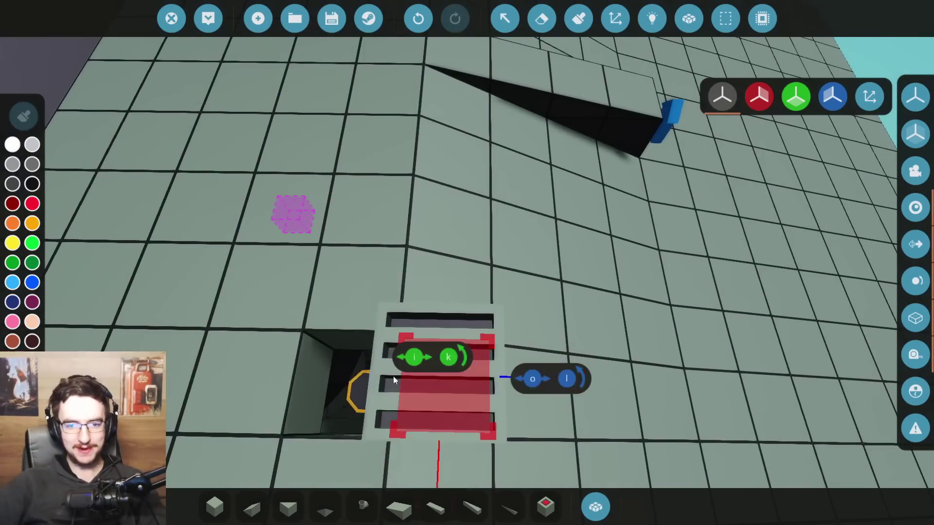
Spawn the tank and walk through its rear door to sit at the driver's controls
{"action": "left_click", "coordinate": [212, 29]}
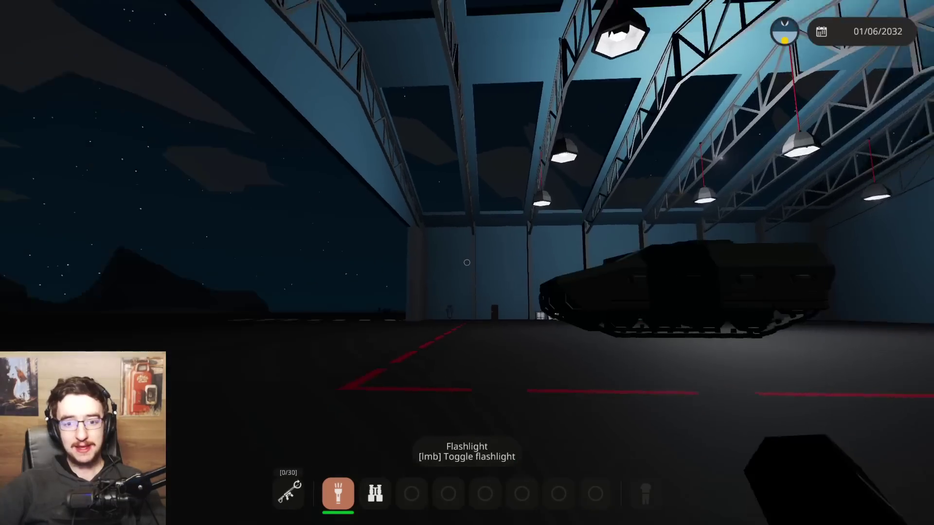
{"action": "key", "text": "w"}
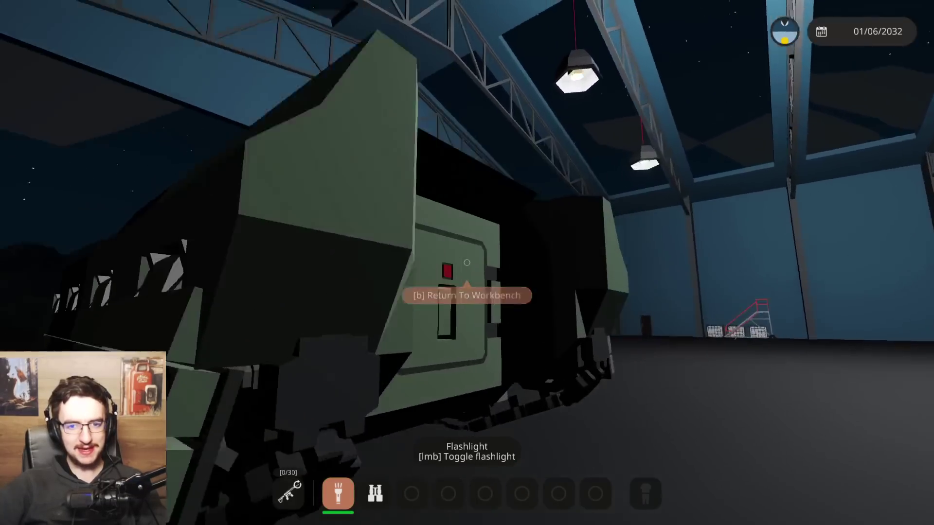
{"action": "key", "text": "w"}
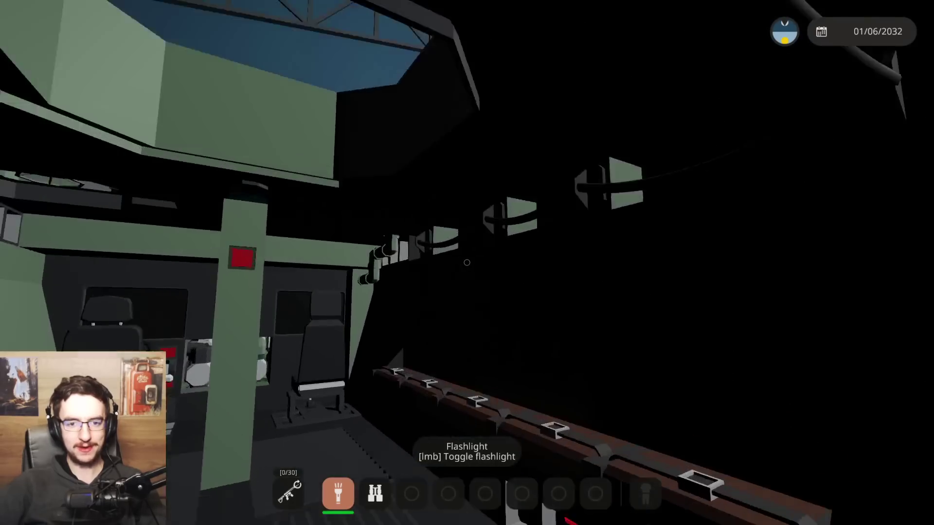
{"action": "key", "text": "w"}
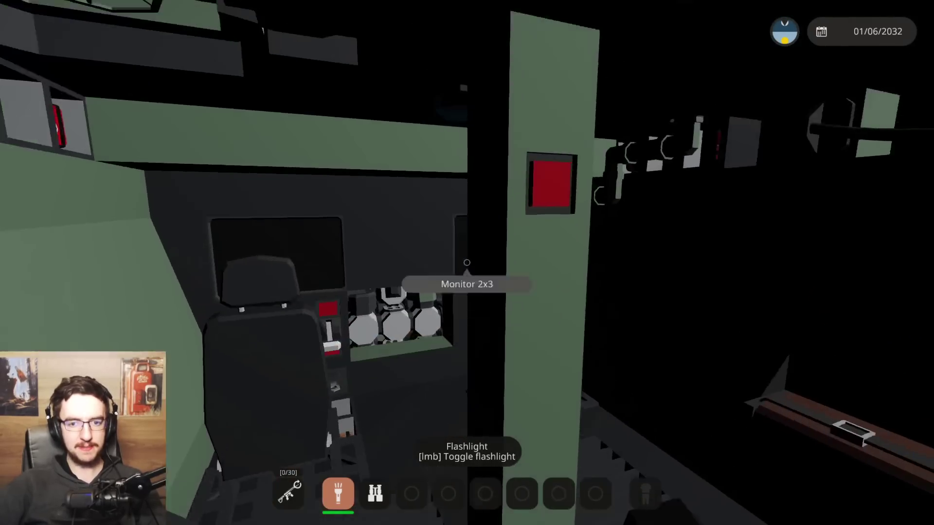
{"action": "key", "text": "f"}
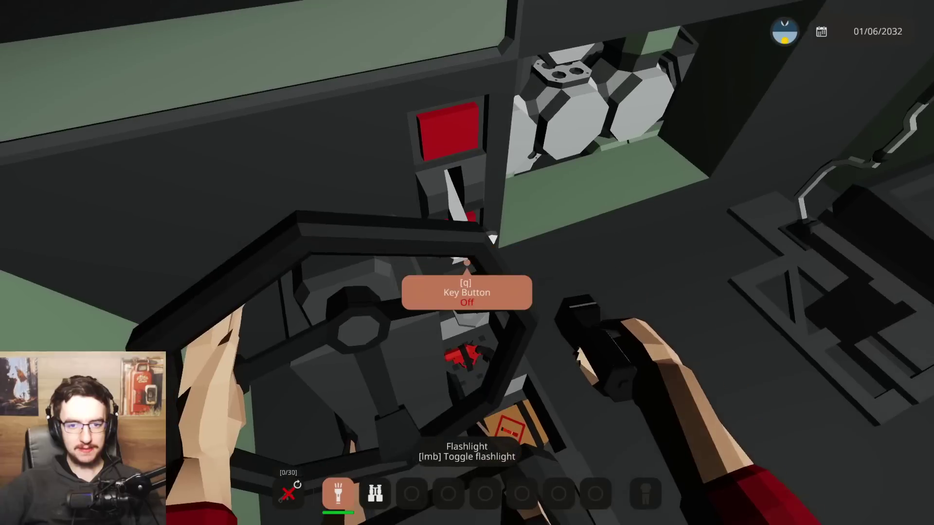
{"action": "mouse_move", "coordinate": [467, 263]}
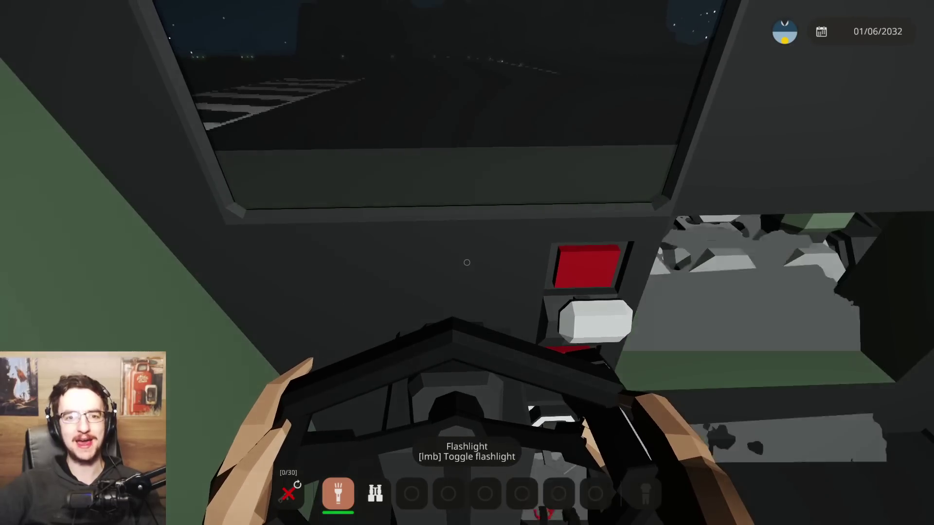
Alternate between outside and cockpit views, then stand up from the driver seat
{"action": "key", "text": "c"}
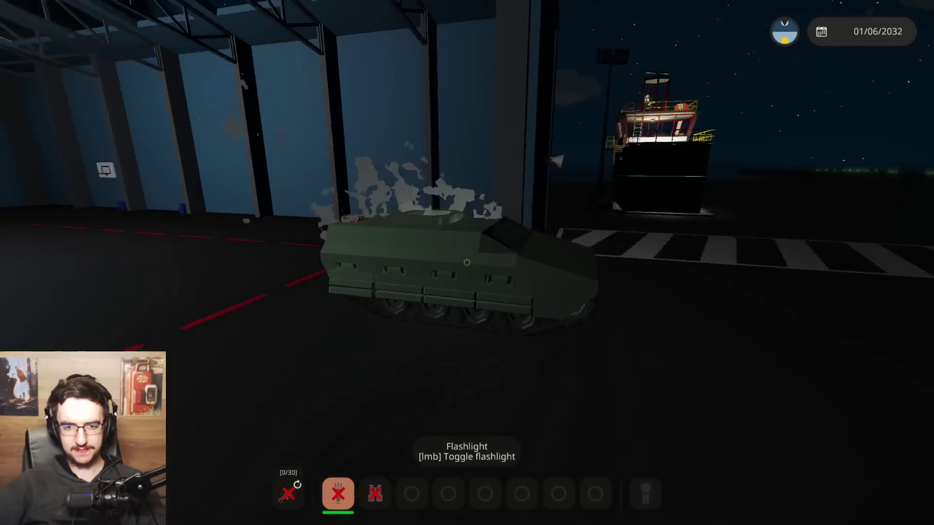
{"action": "key", "text": "f"}
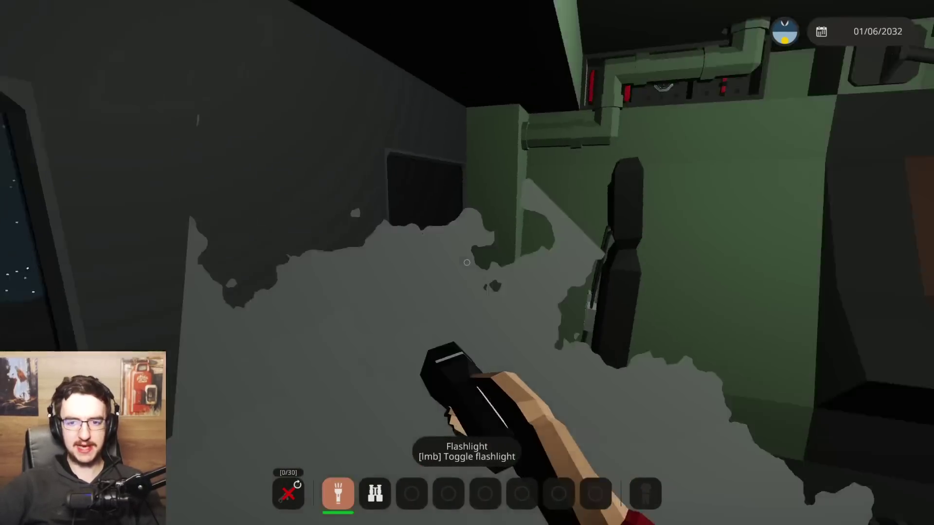
{"action": "key", "text": "f"}
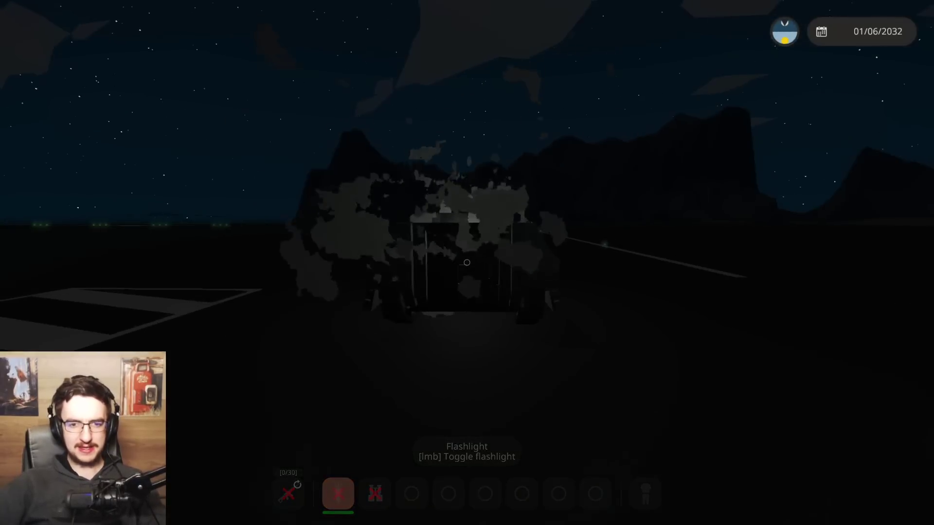
{"action": "key", "text": "f"}
{"action": "key", "text": "q"}
{"action": "key", "text": "f"}
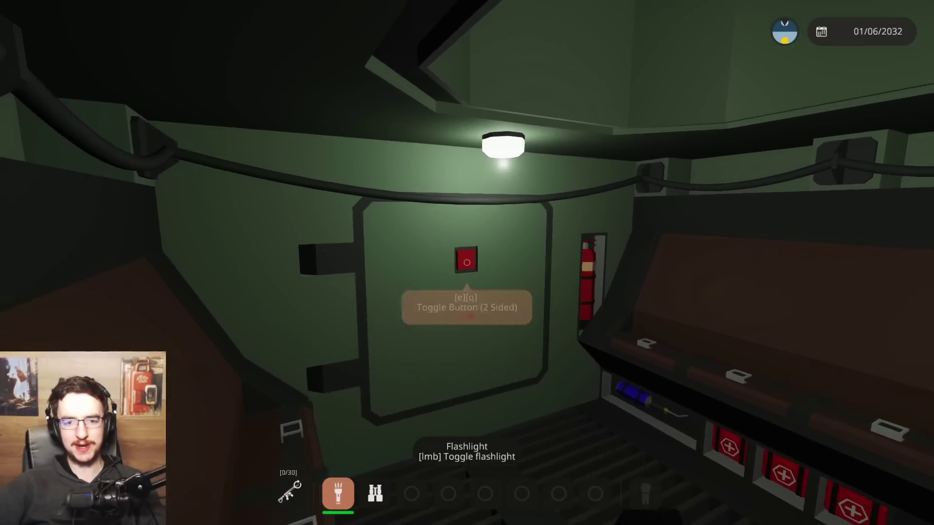
Open the rear door and retake the driver seat, driving off at 0.68 throttle
{"action": "key", "text": "e"}
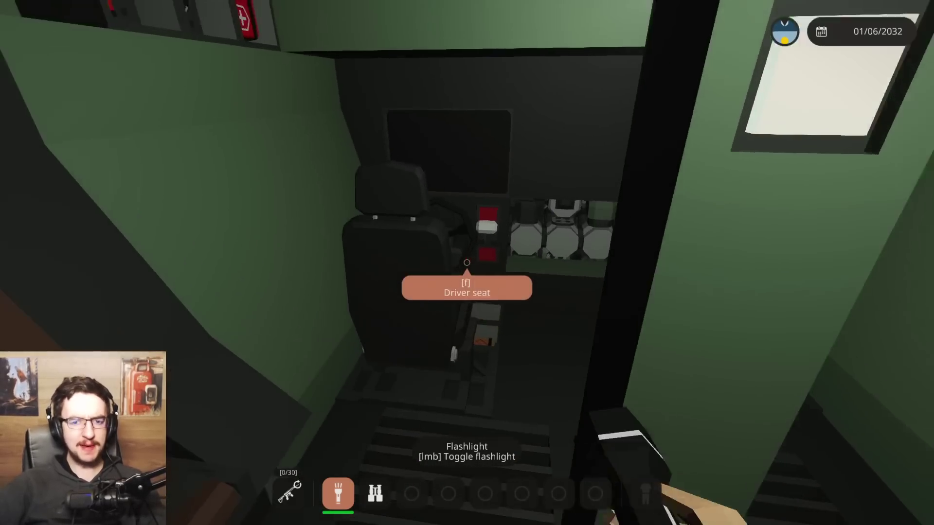
{"action": "key", "text": "f"}
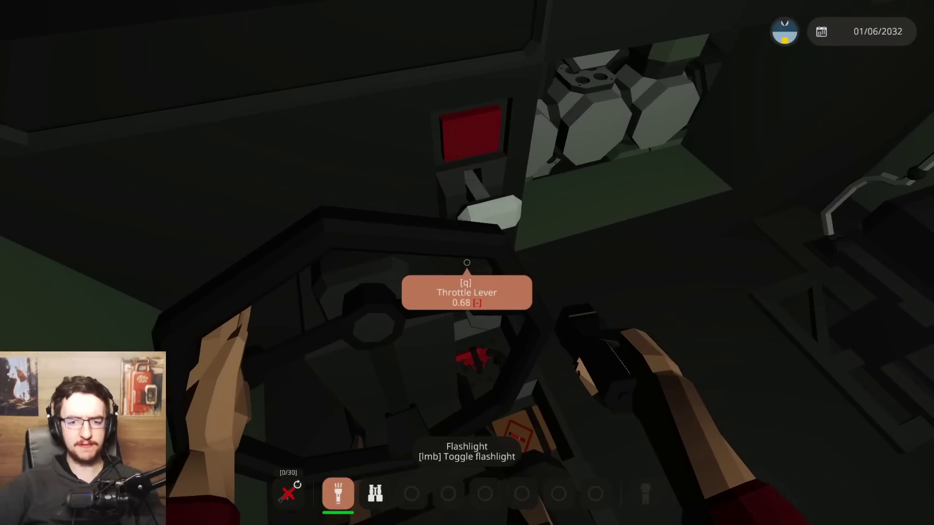